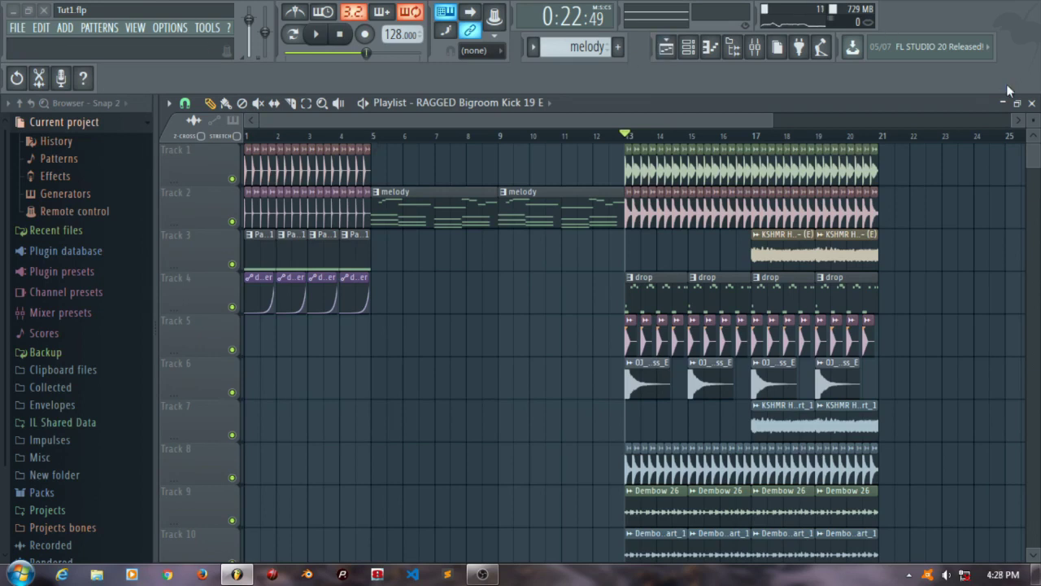
# Step: Close the playlist and resize the channel rack into a shorter, slightly wider window
pyautogui.click(1031, 103)
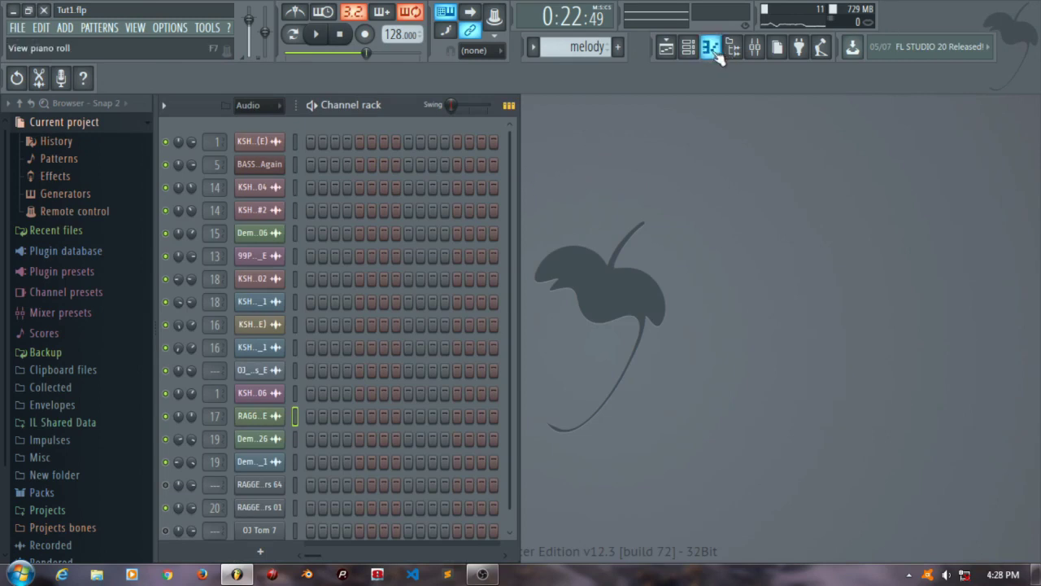
pyautogui.click(666, 48)
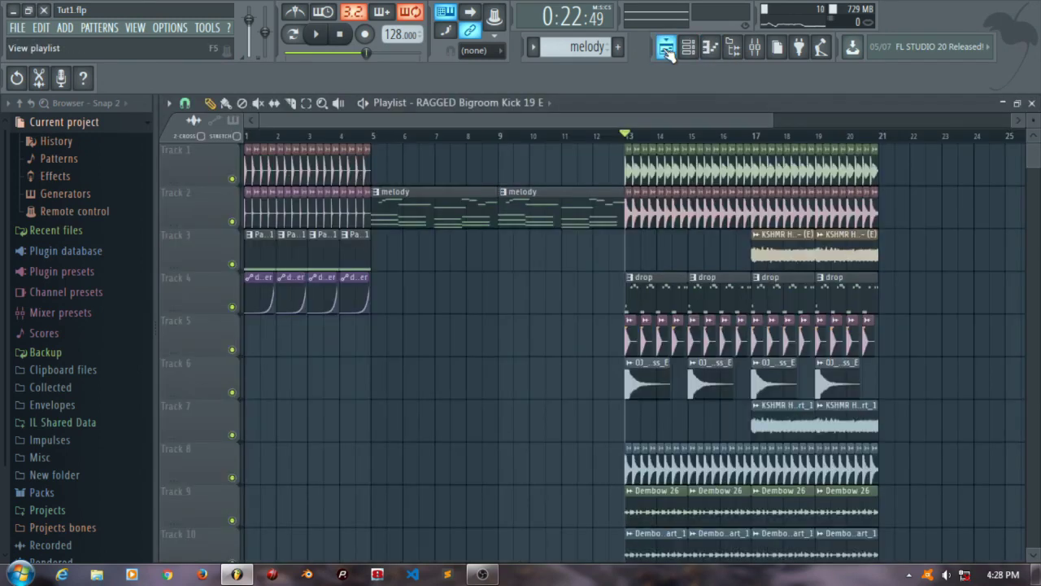
pyautogui.click(1032, 103)
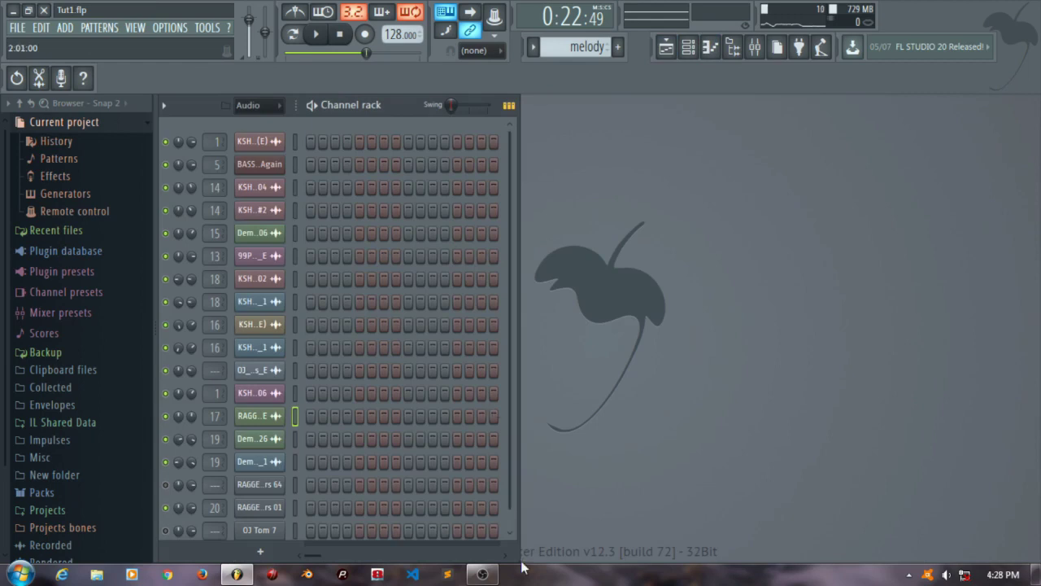
pyautogui.moveTo(523, 567); pyautogui.dragTo(543, 452)
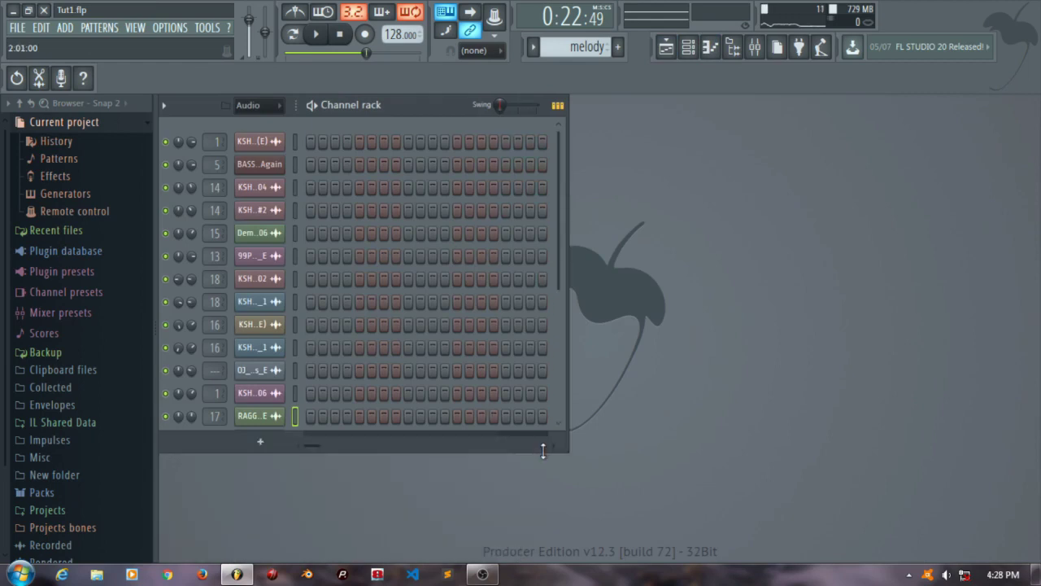
# Step: Load Fruity Parametric EQ 2 in the first effect slot of mixer Insert 21 and show it without the mixer behind it
pyautogui.click(754, 47)
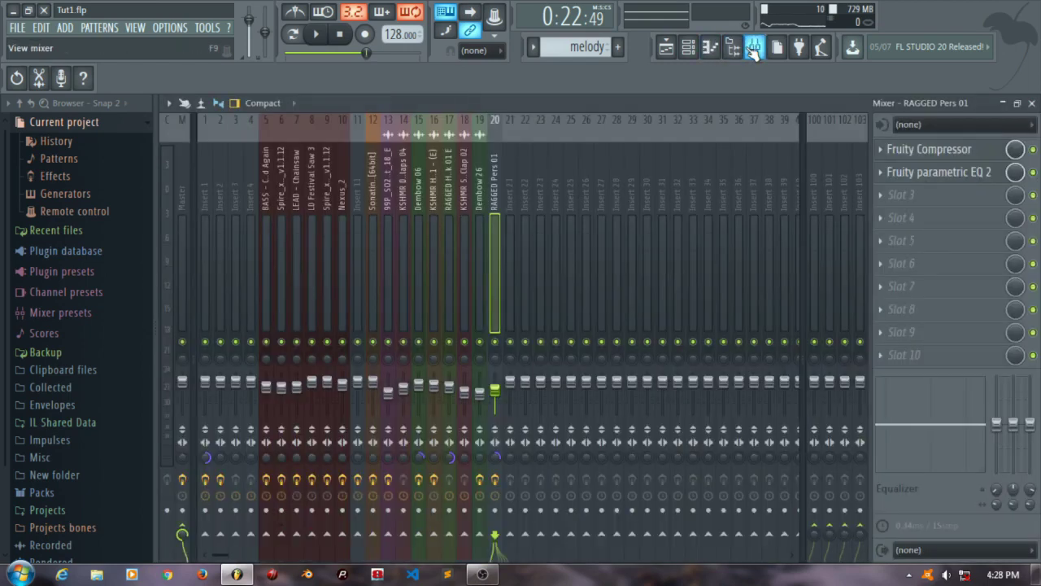
pyautogui.click(1031, 102)
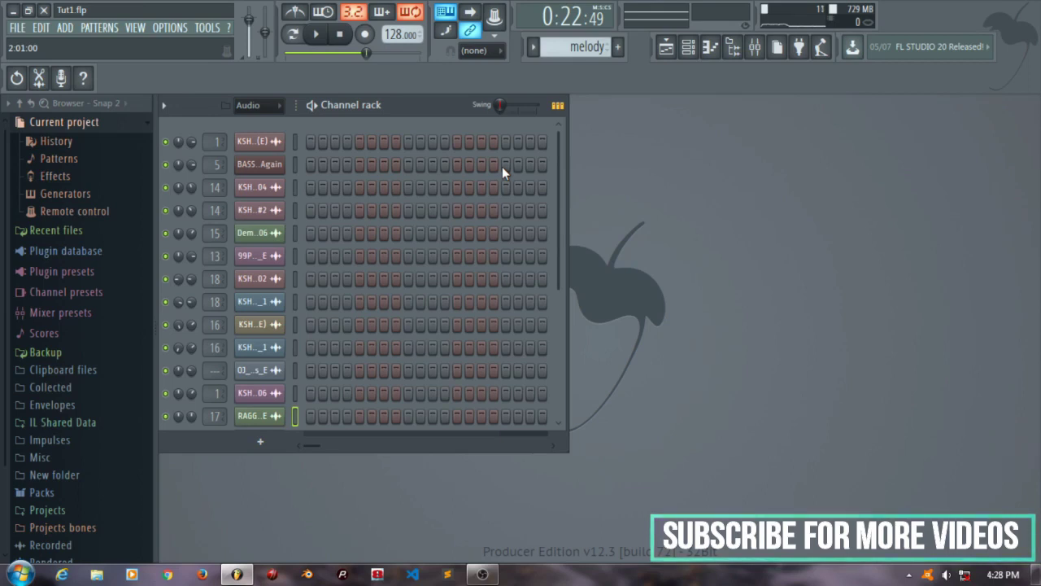
pyautogui.click(755, 46)
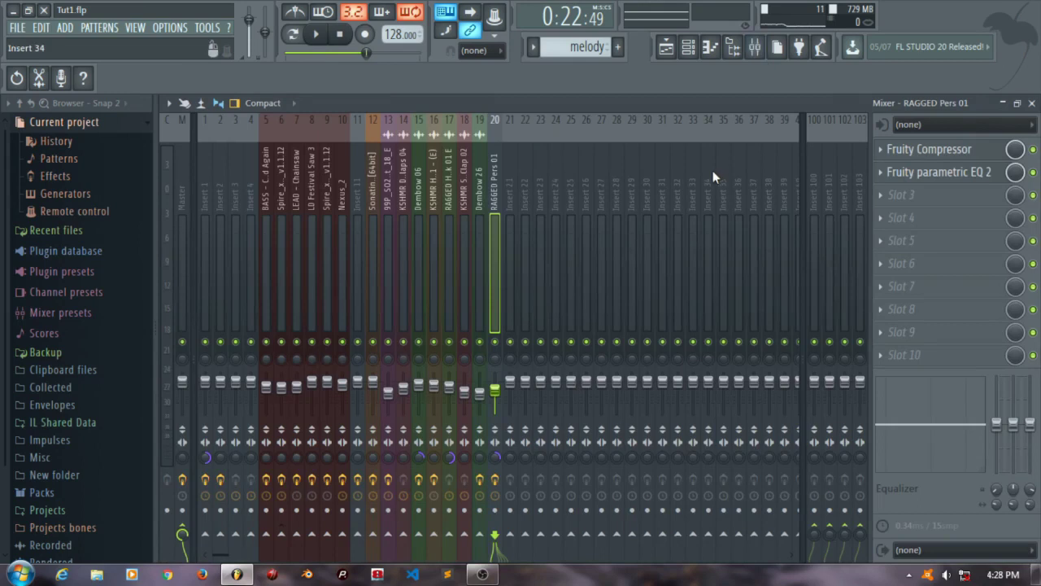
pyautogui.click(510, 164)
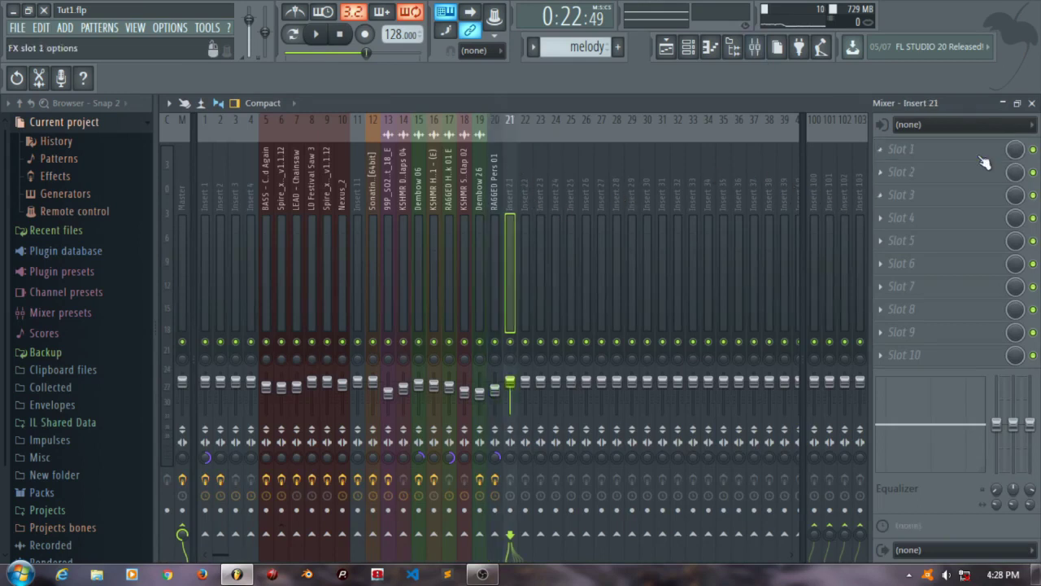
pyautogui.click(887, 153)
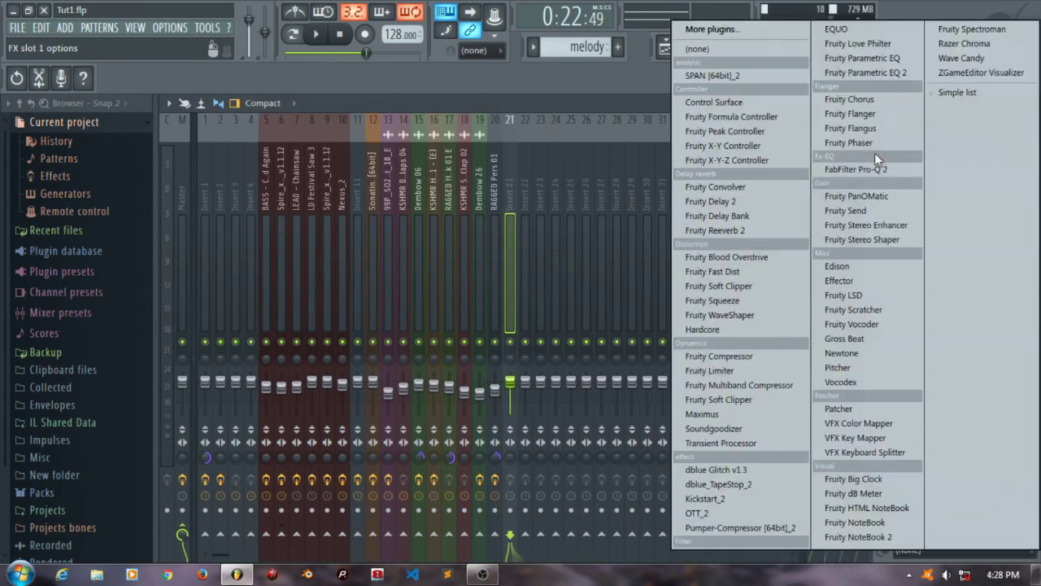
pyautogui.click(867, 73)
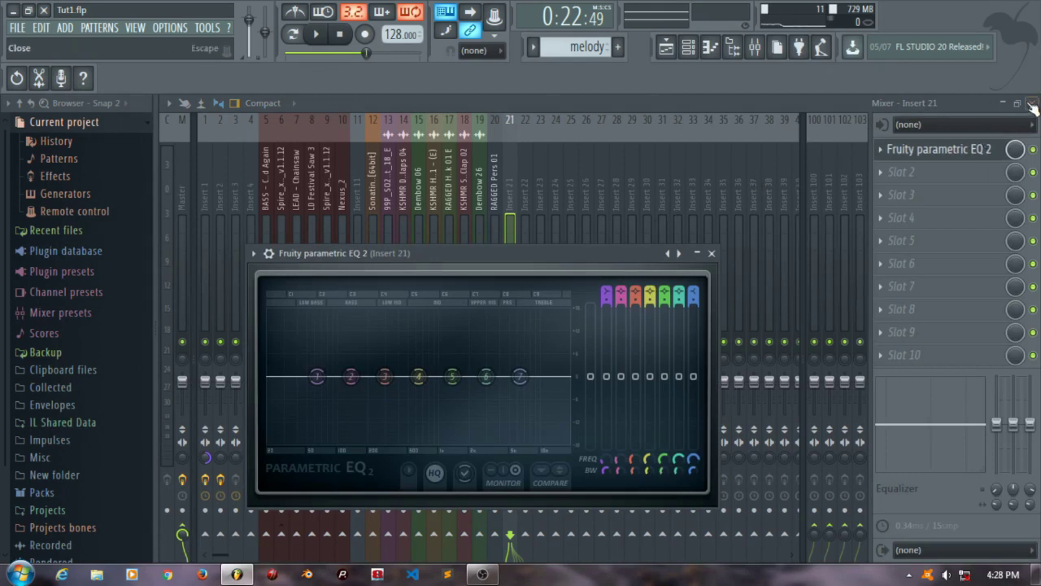
pyautogui.press('F9')
pyautogui.moveTo(424, 249); pyautogui.dragTo(515, 165)
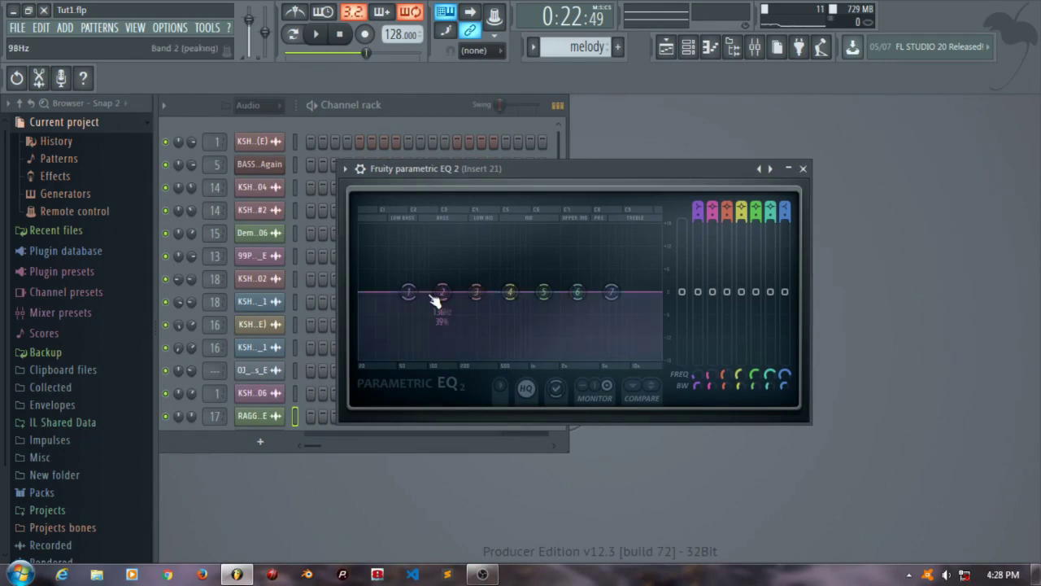
# Step: Try small shifts of bands 1 and 7 in the Insert 21 equalizer
pyautogui.moveTo(409, 292)
pyautogui.mouseDown()
pyautogui.moveTo(366, 279)
pyautogui.moveTo(407, 296)
pyautogui.mouseUp()
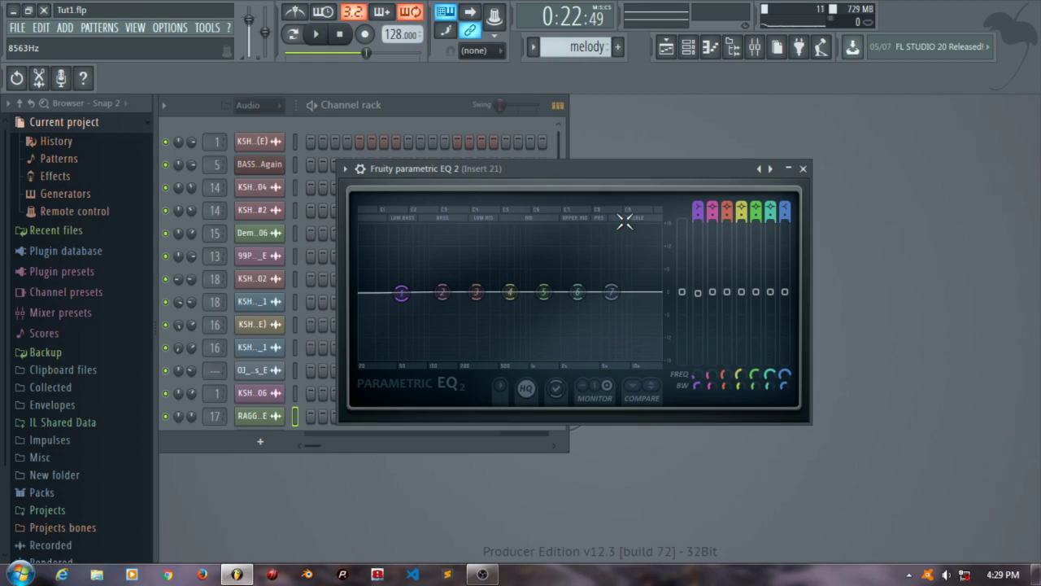
pyautogui.moveTo(547, 174); pyautogui.dragTo(561, 157)
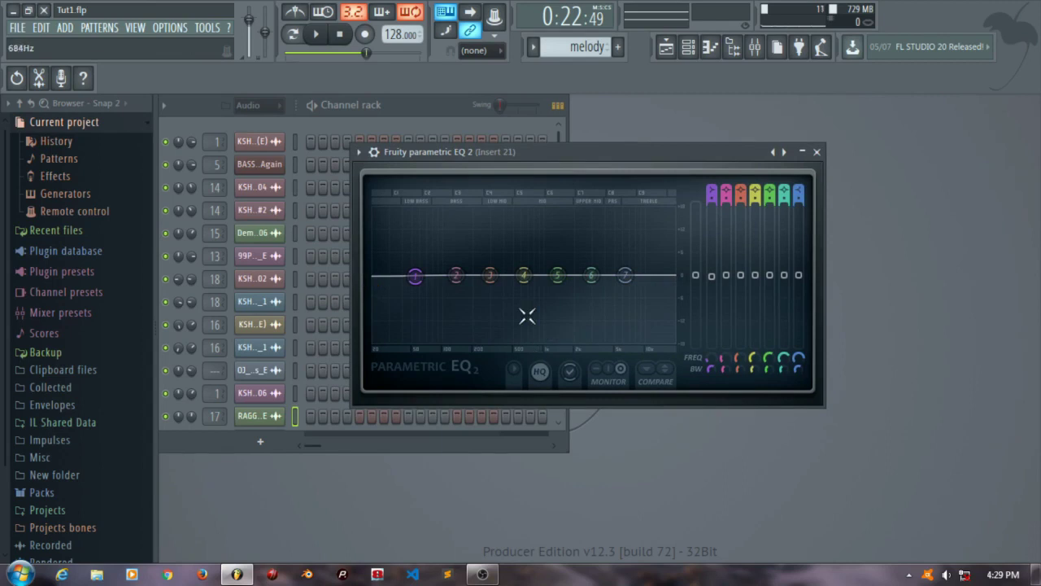
pyautogui.moveTo(415, 277)
pyautogui.mouseDown()
pyautogui.moveTo(415, 298)
pyautogui.moveTo(415, 277)
pyautogui.mouseUp()
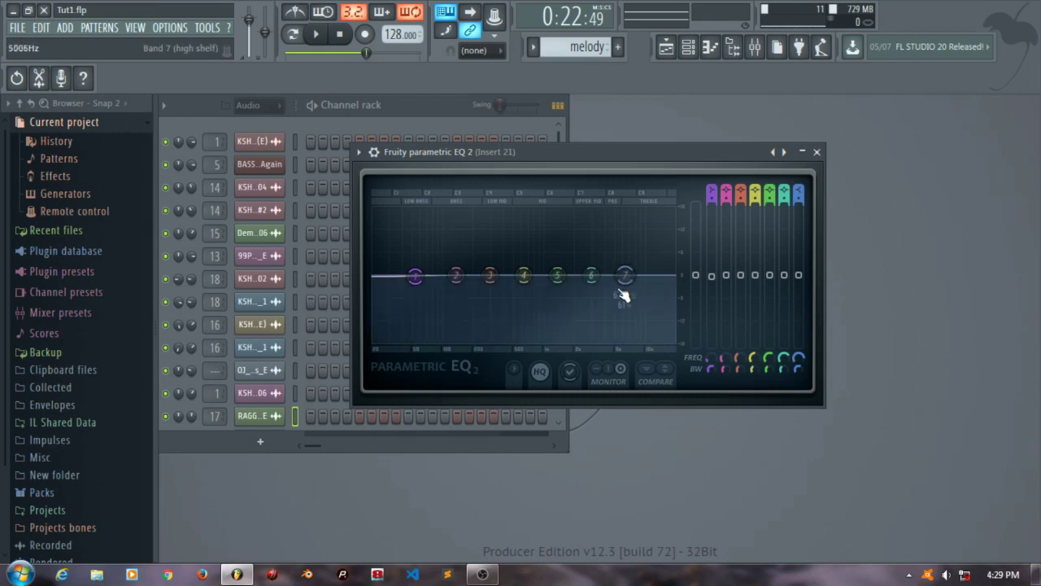
pyautogui.moveTo(415, 277)
pyautogui.mouseDown()
pyautogui.moveTo(418, 324)
pyautogui.moveTo(413, 276)
pyautogui.mouseUp()
pyautogui.moveTo(625, 275)
pyautogui.mouseDown()
pyautogui.moveTo(623, 311)
pyautogui.moveTo(622, 278)
pyautogui.mouseUp()
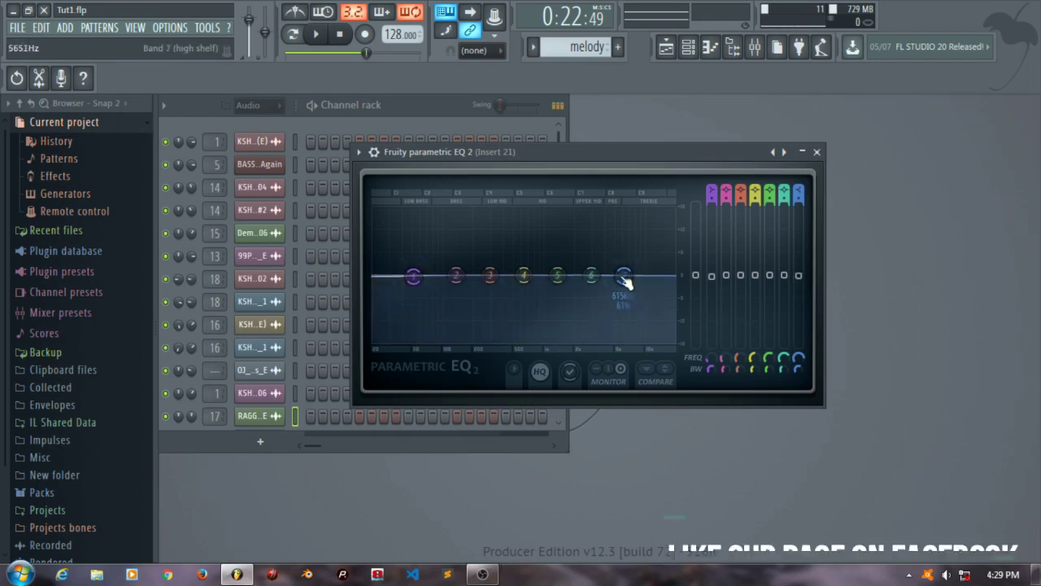
# Step: Reset bands 1 and 7 of the Insert 21 equalizer and close its window
pyautogui.rightClick(409, 278)
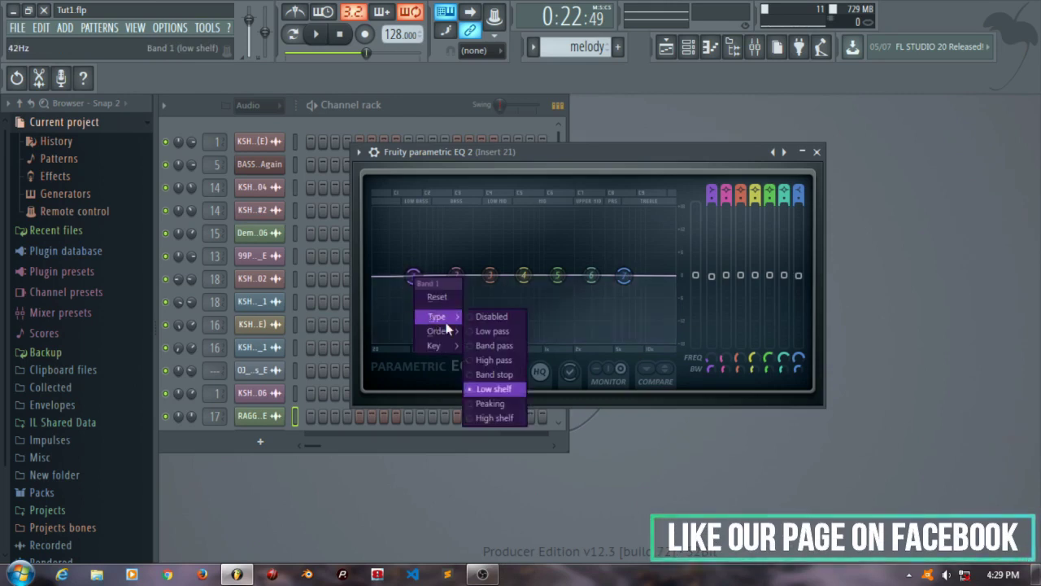
pyautogui.click(438, 297)
pyautogui.rightClick(624, 276)
pyautogui.click(644, 298)
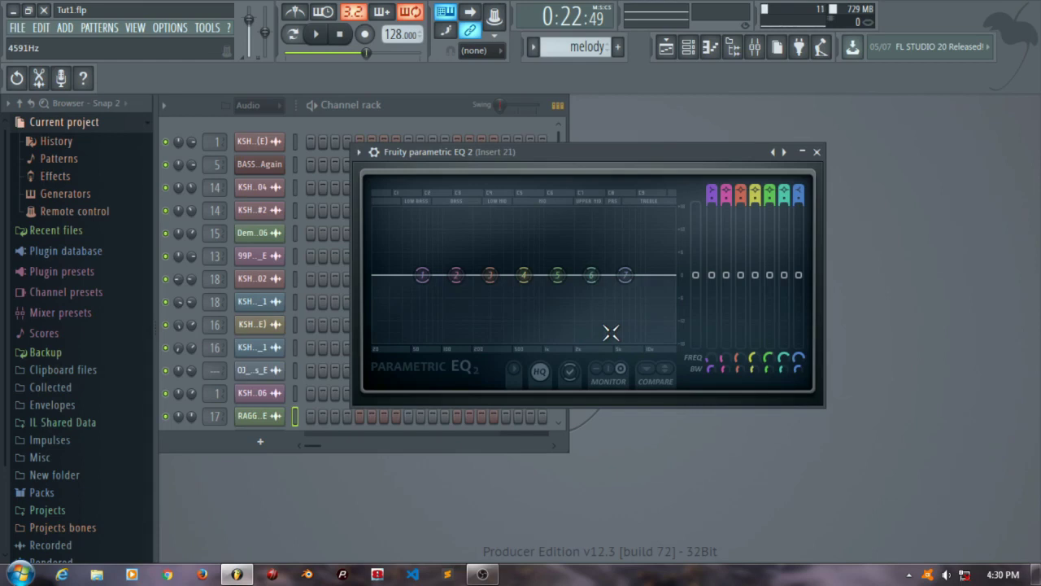
pyautogui.click(817, 152)
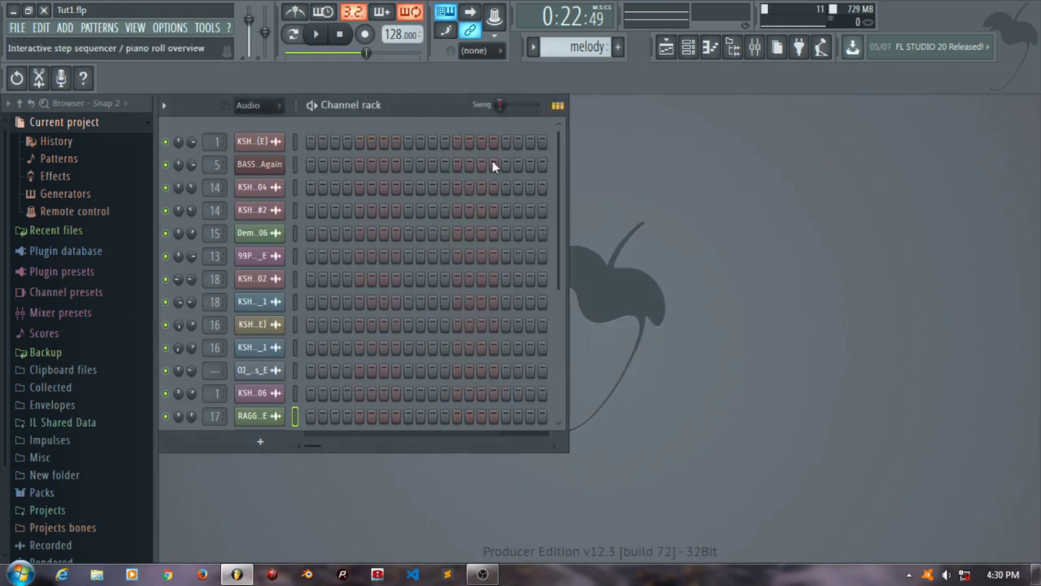
# Step: Show the first bars of the arrangement in the playlist and solo Track 1
pyautogui.click(666, 47)
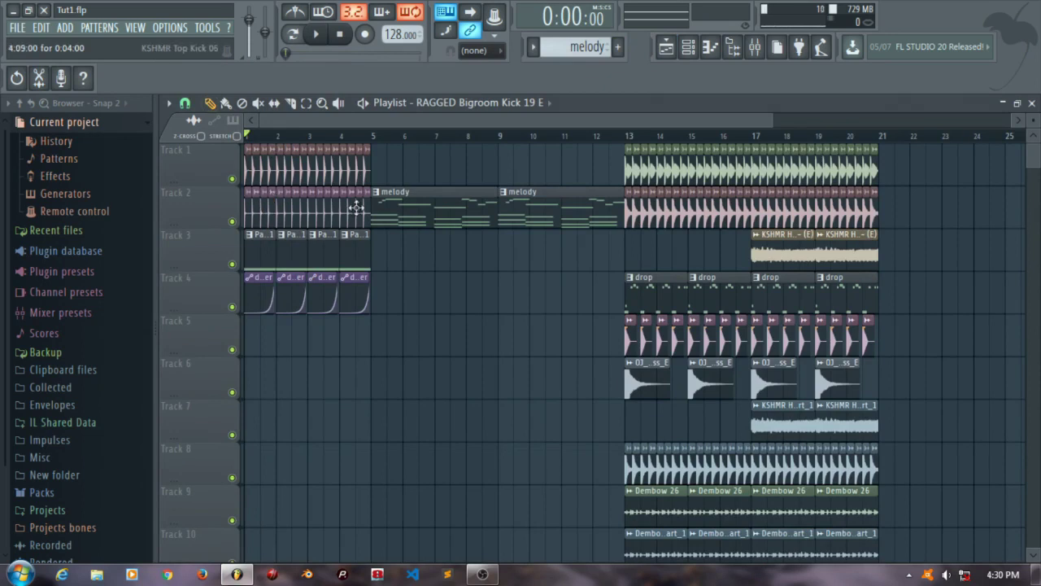
pyautogui.moveTo(765, 119); pyautogui.dragTo(309, 119)
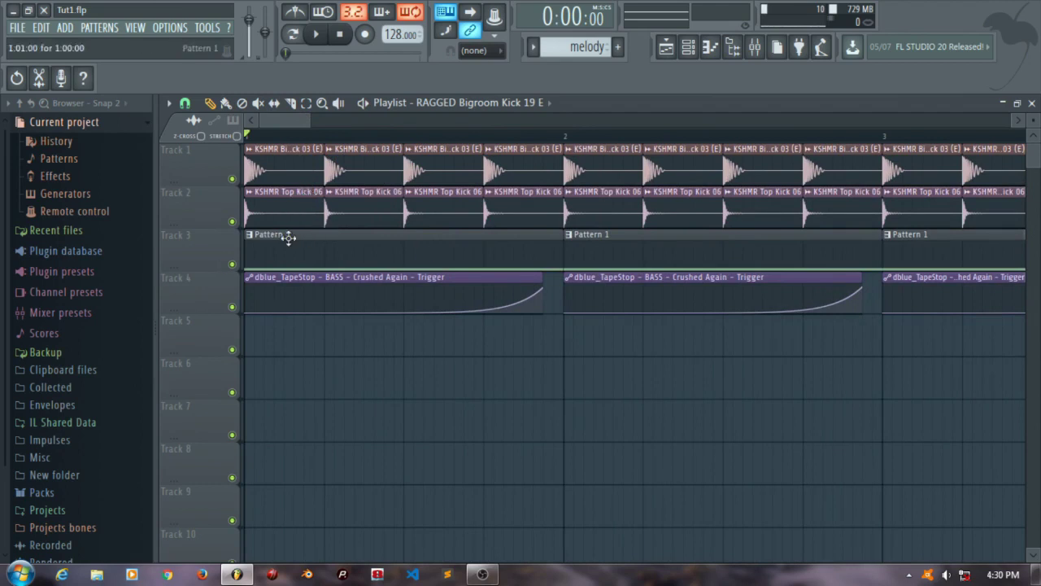
pyautogui.keyDown('ctrl'); pyautogui.scroll(-4, 362, 215); pyautogui.keyUp('ctrl')
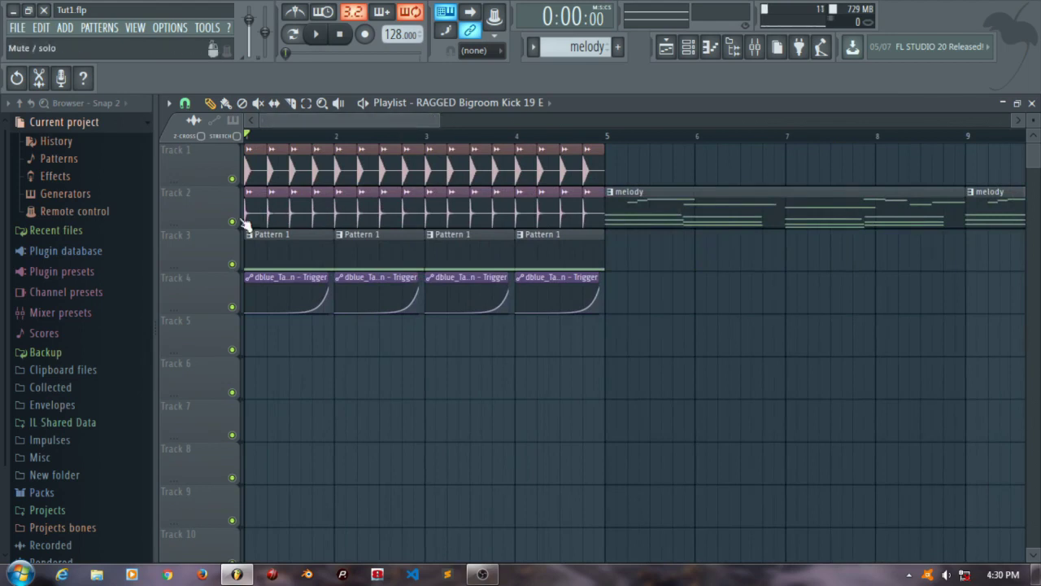
pyautogui.rightClick(232, 179)
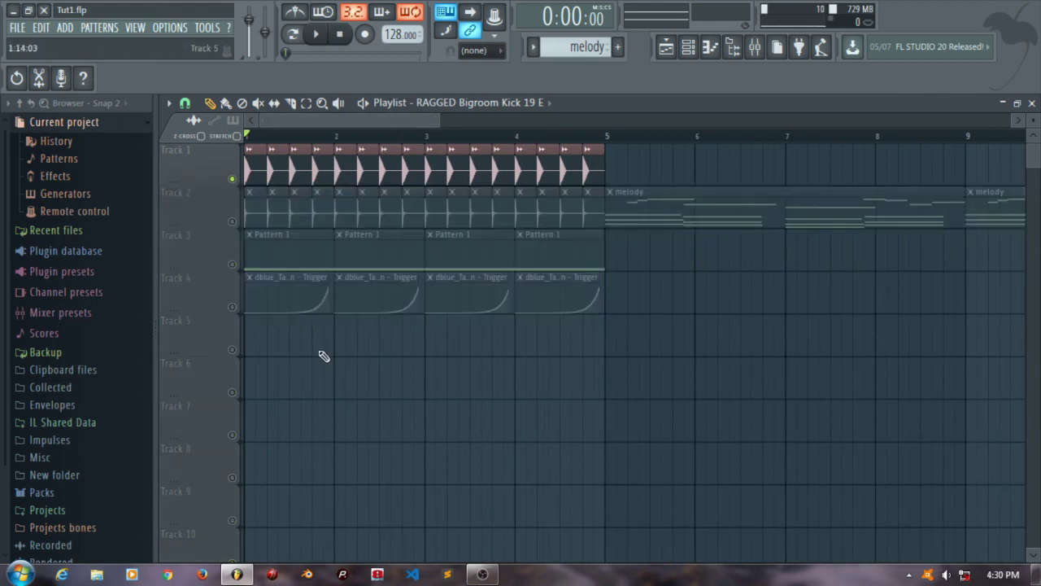
# Step: Check which mixer track the kick sample on playlist Track 1 is routed to
pyautogui.click(756, 50)
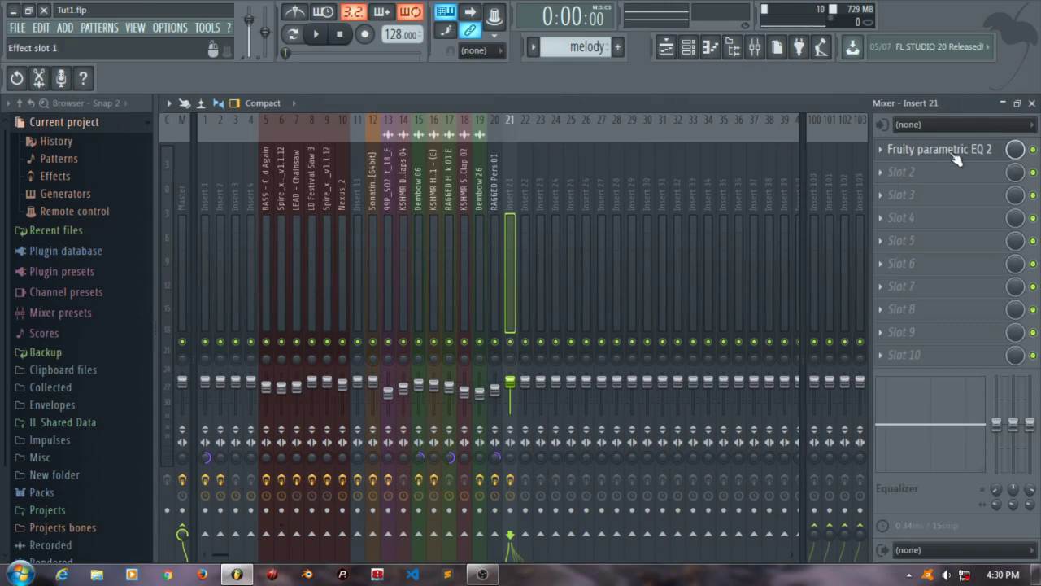
pyautogui.click(1031, 102)
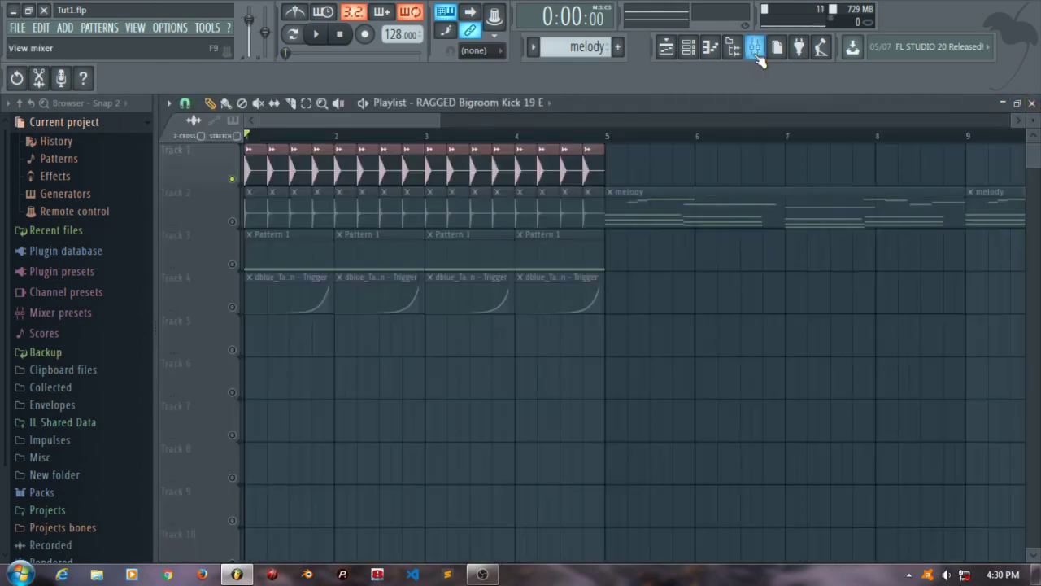
pyautogui.doubleClick(266, 163)
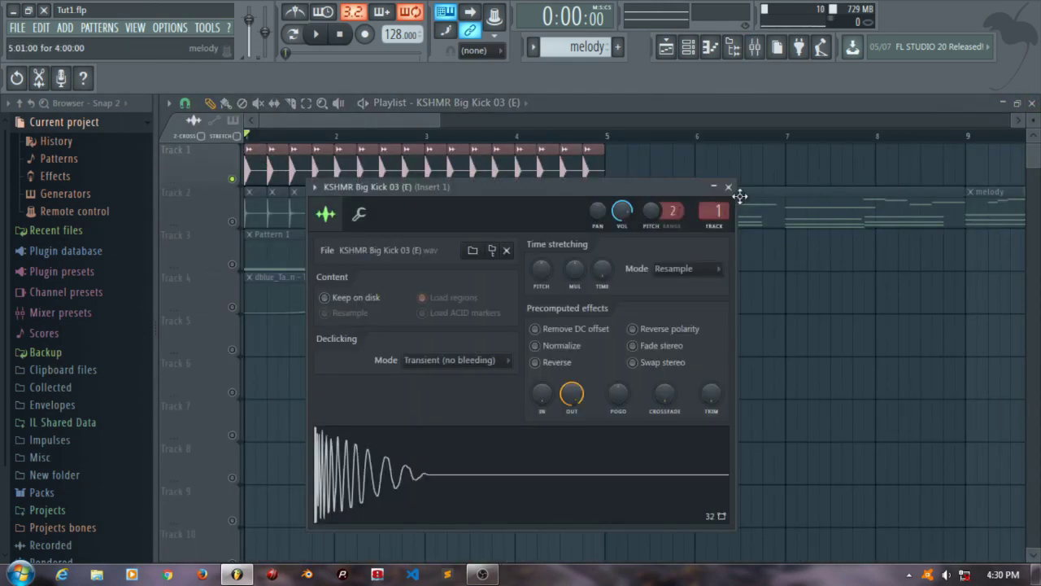
pyautogui.click(734, 189)
# Step: Open the Fruity Parametric EQ 2 on mixer Insert 1 over the playlist and audition the soloed kick
pyautogui.click(755, 47)
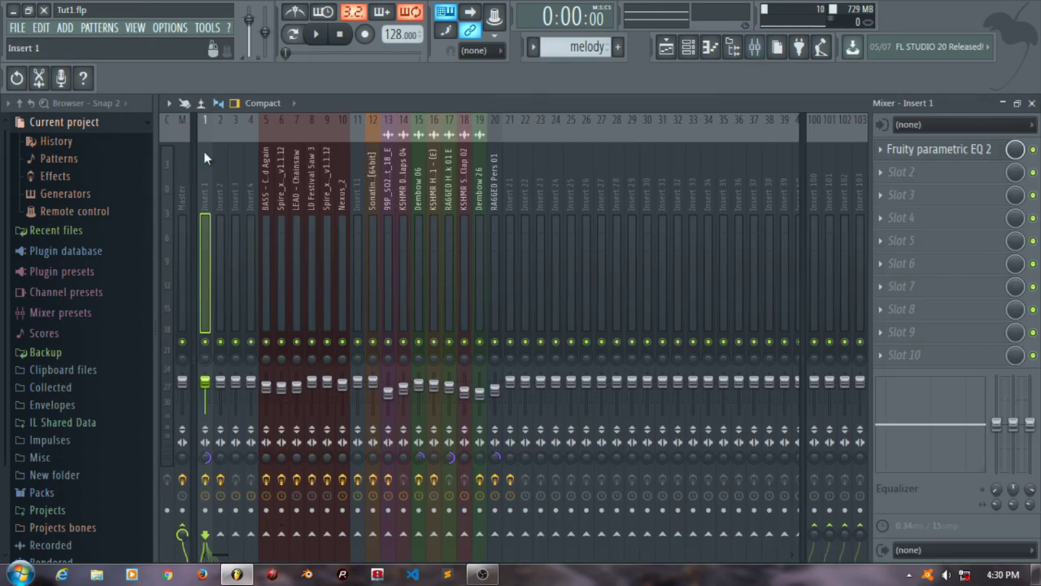
pyautogui.click(936, 149)
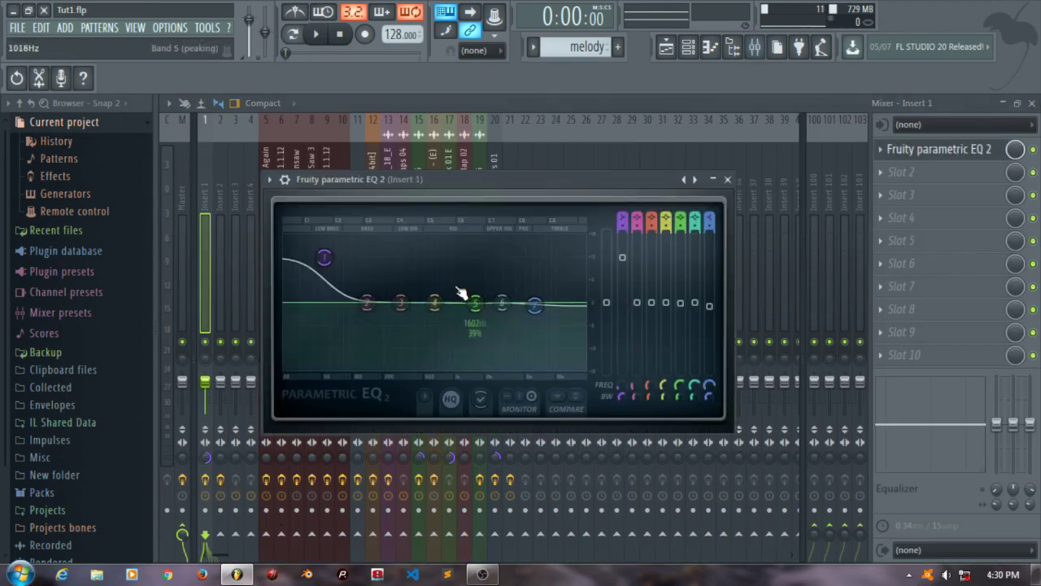
pyautogui.click(728, 179)
pyautogui.click(933, 149)
pyautogui.click(1033, 103)
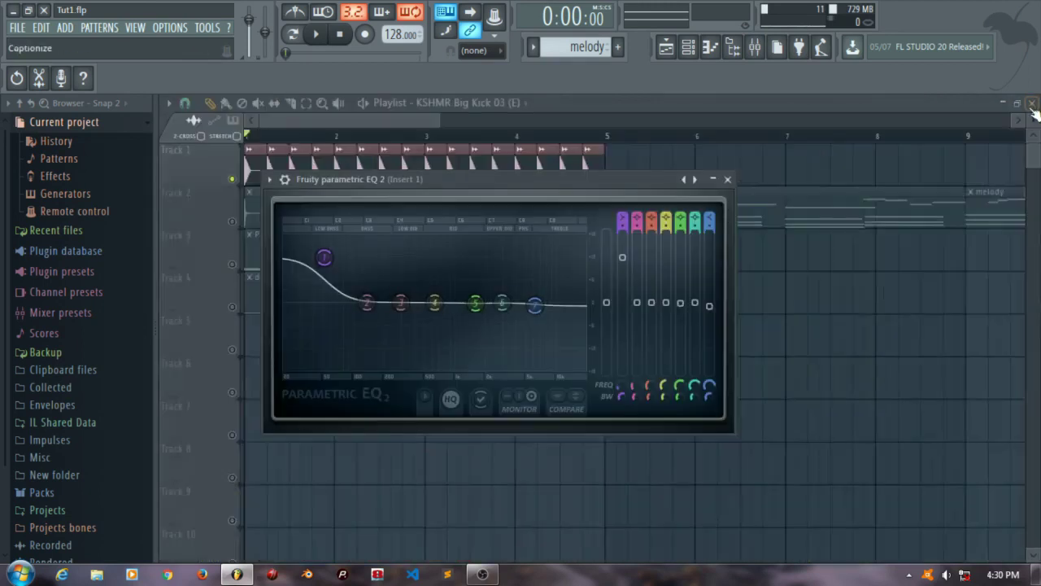
pyautogui.press('space')
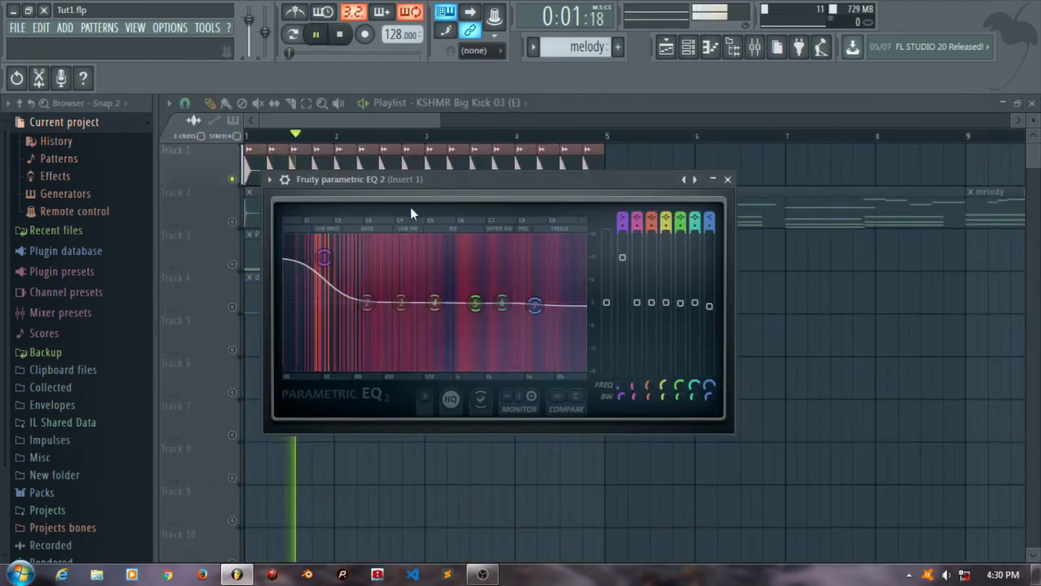
pyautogui.press('space')
# Step: Try flattening band 1 of the kick's equalizer and boosting it by about 10.6 dB at 34 Hz
pyautogui.moveTo(324, 259); pyautogui.dragTo(314, 302)
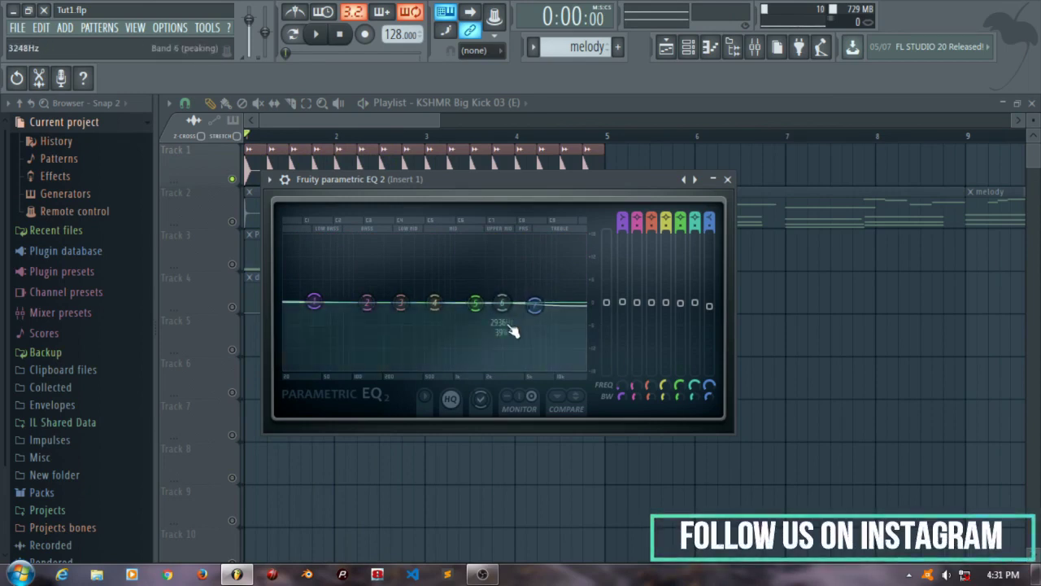
pyautogui.moveTo(314, 302); pyautogui.dragTo(301, 262)
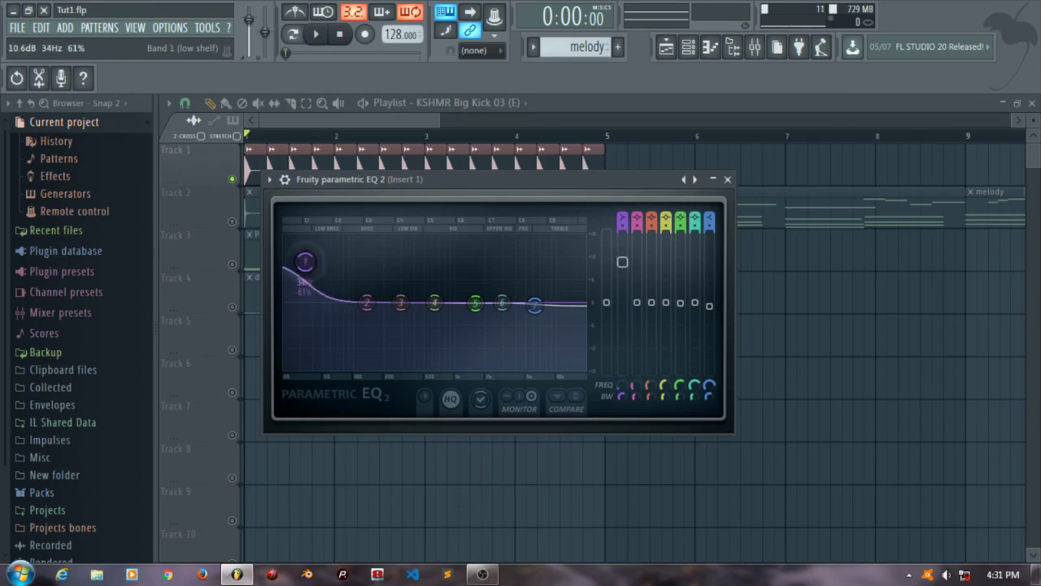
pyautogui.moveTo(317, 294); pyautogui.dragTo(311, 305)
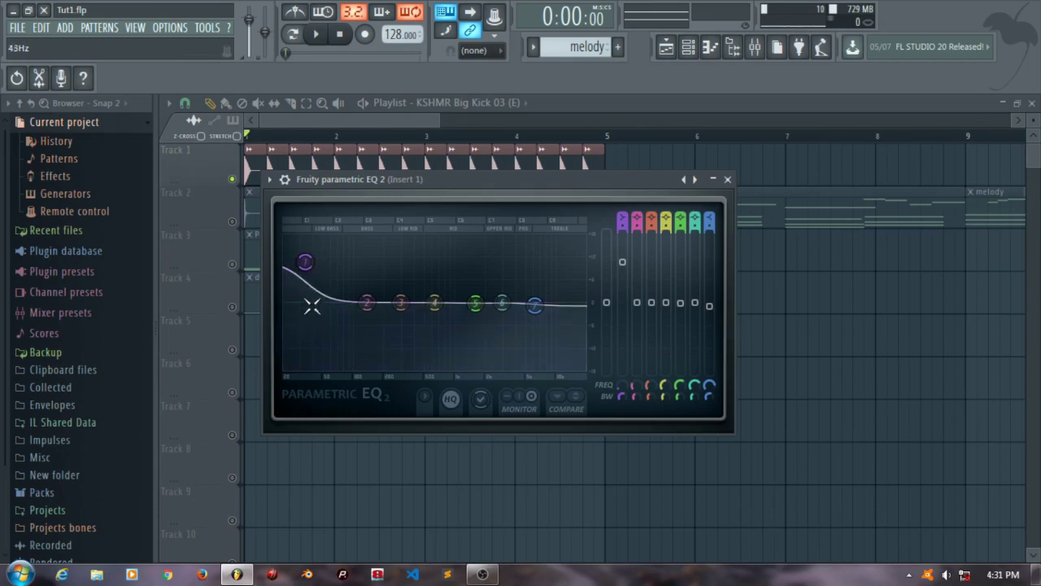
pyautogui.moveTo(320, 370); pyautogui.dragTo(310, 279)
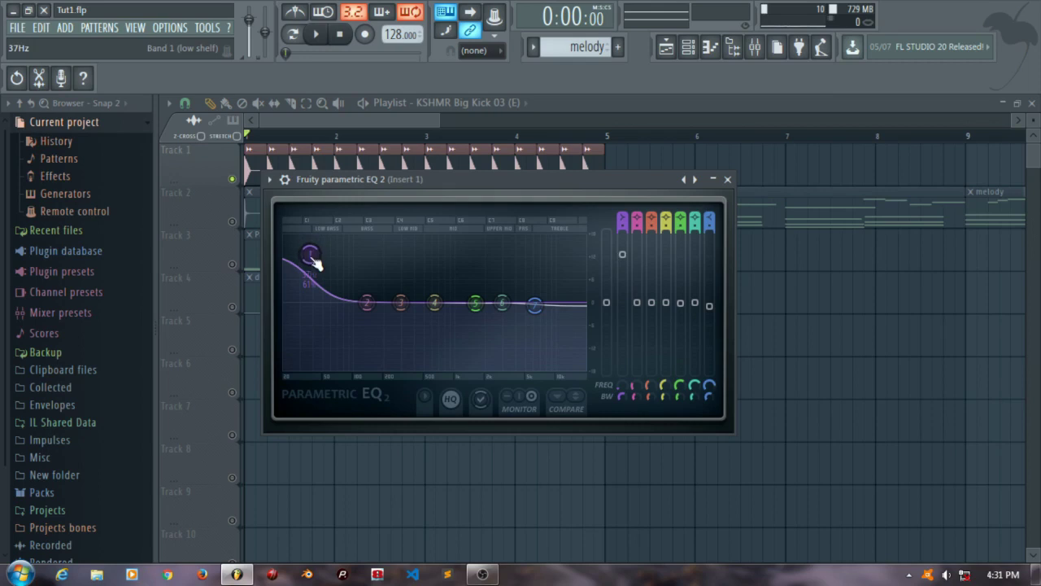
# Step: Flatten band 1 of the kick's equalizer and raise it during playback to about 3.2 dB at 37 Hz
pyautogui.moveTo(306, 289); pyautogui.dragTo(306, 303)
pyautogui.press('space')
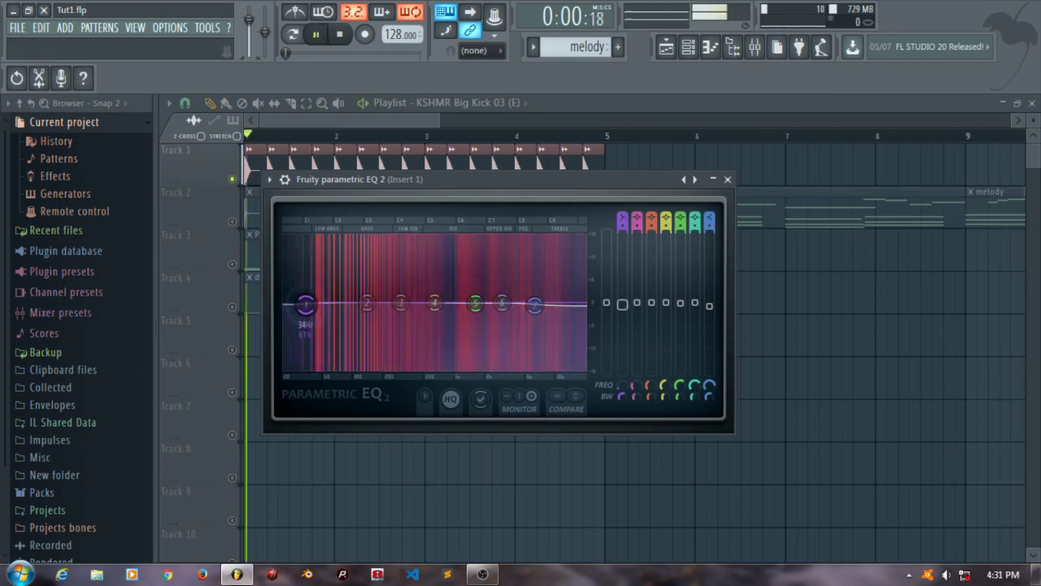
pyautogui.moveTo(306, 303)
pyautogui.mouseDown()
pyautogui.moveTo(306, 257)
pyautogui.moveTo(313, 294)
pyautogui.mouseUp()
pyautogui.press('space')
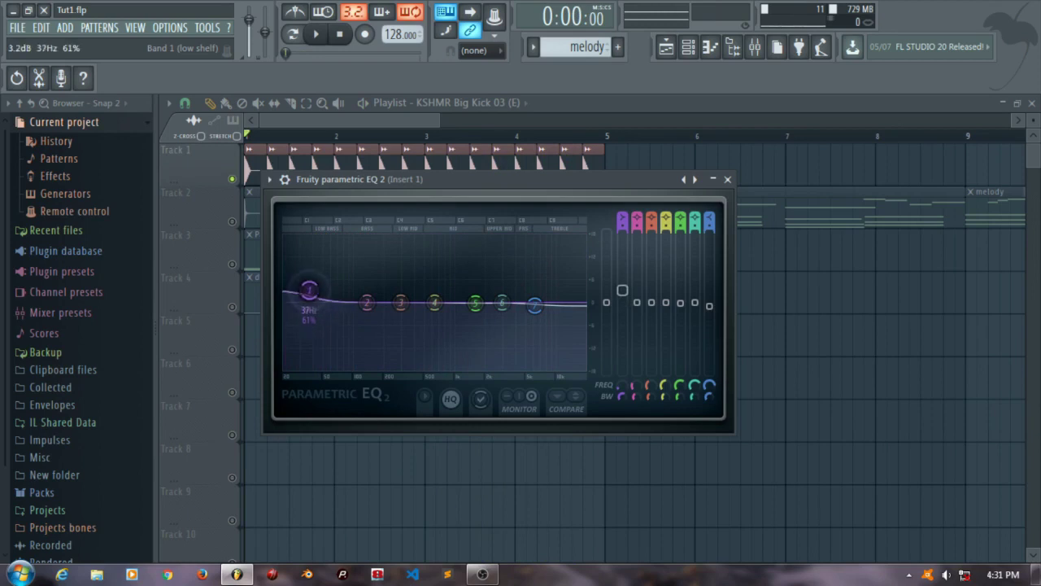
# Step: Boost band 1 of the kick's equalizer to slightly above 10 dB at about 44 Hz, auditioning the kick
pyautogui.press('space')
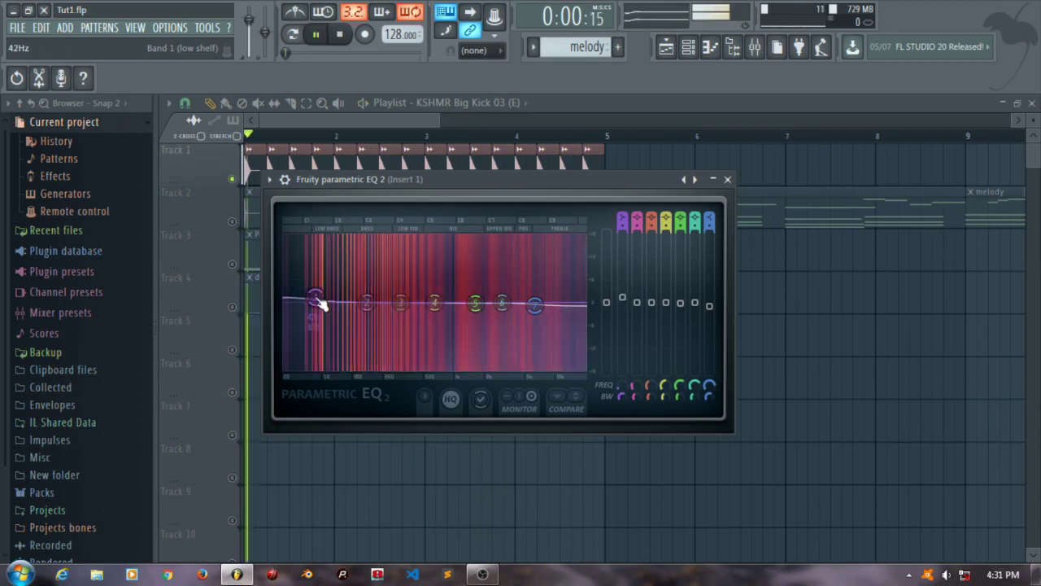
pyautogui.press('space')
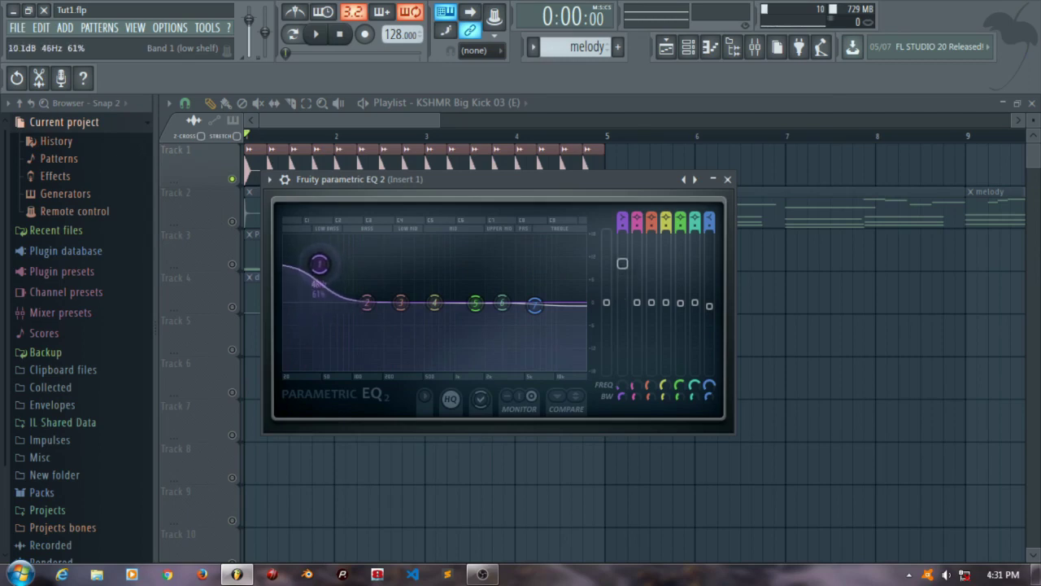
pyautogui.press('space')
pyautogui.moveTo(319, 265); pyautogui.dragTo(318, 259)
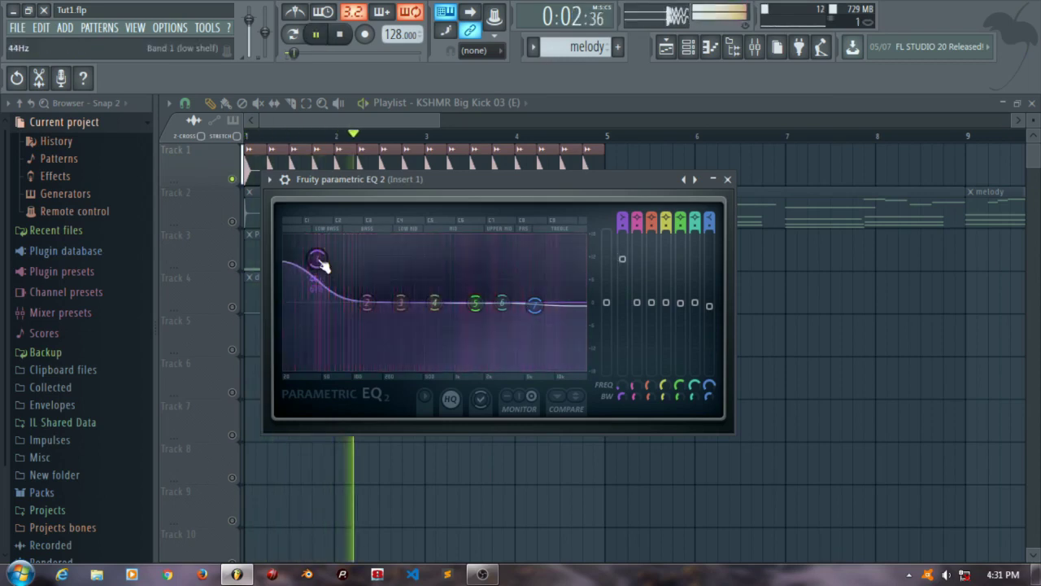
pyautogui.press('space')
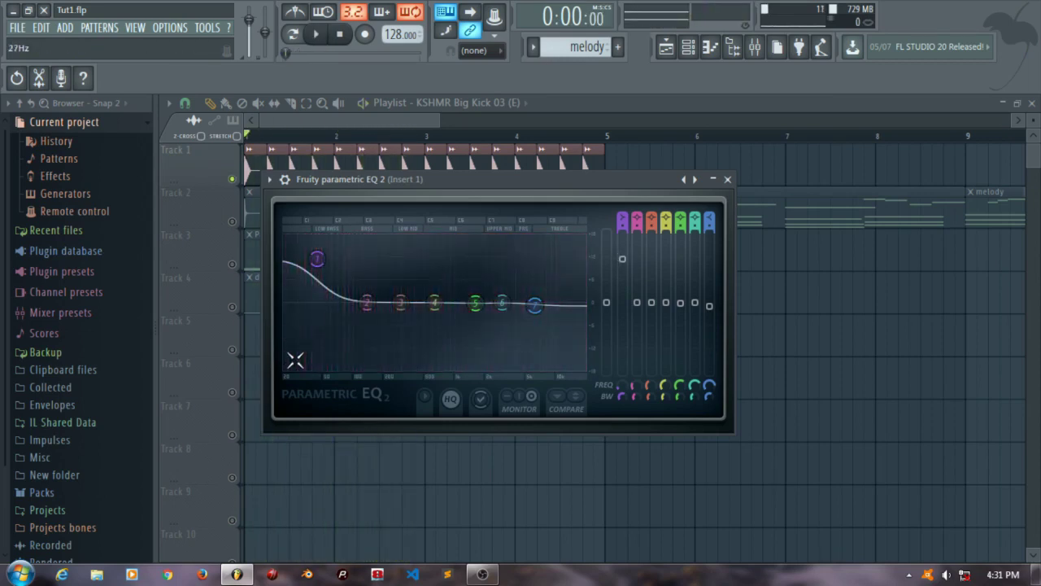
# Step: Try raising the kick's high-shelf band 7 slightly at about 6.6 kHz during playback and lower it again
pyautogui.press('space')
pyautogui.press('space')
pyautogui.moveTo(536, 305); pyautogui.dragTo(539, 298)
pyautogui.press('space')
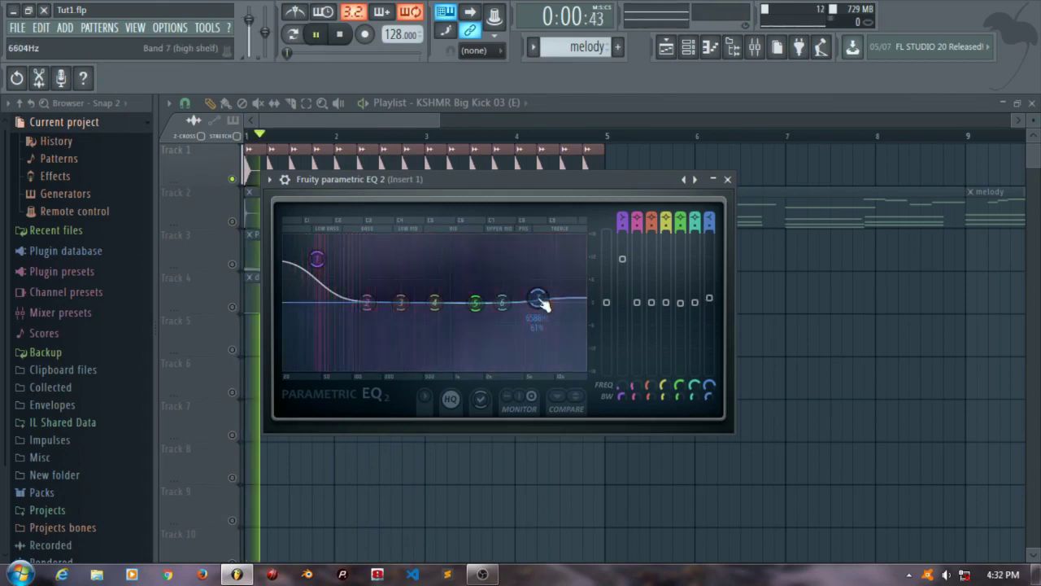
pyautogui.press('space')
pyautogui.moveTo(541, 305); pyautogui.dragTo(543, 312)
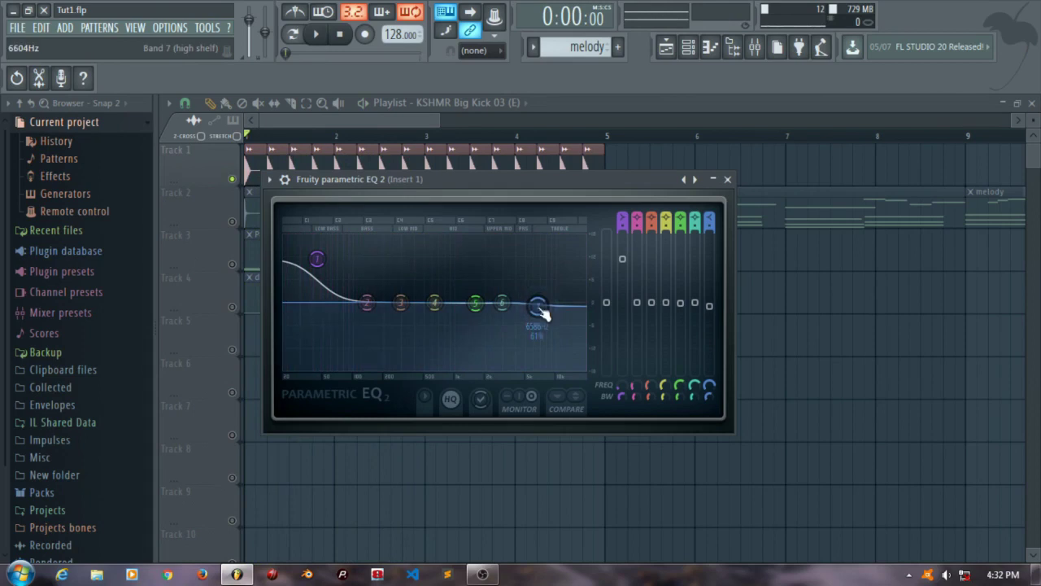
# Step: Close the kick's equalizer, unmute playlist Track 2 and check which mixer track its KSHMR Top Kick 06 sample is routed to
pyautogui.click(727, 179)
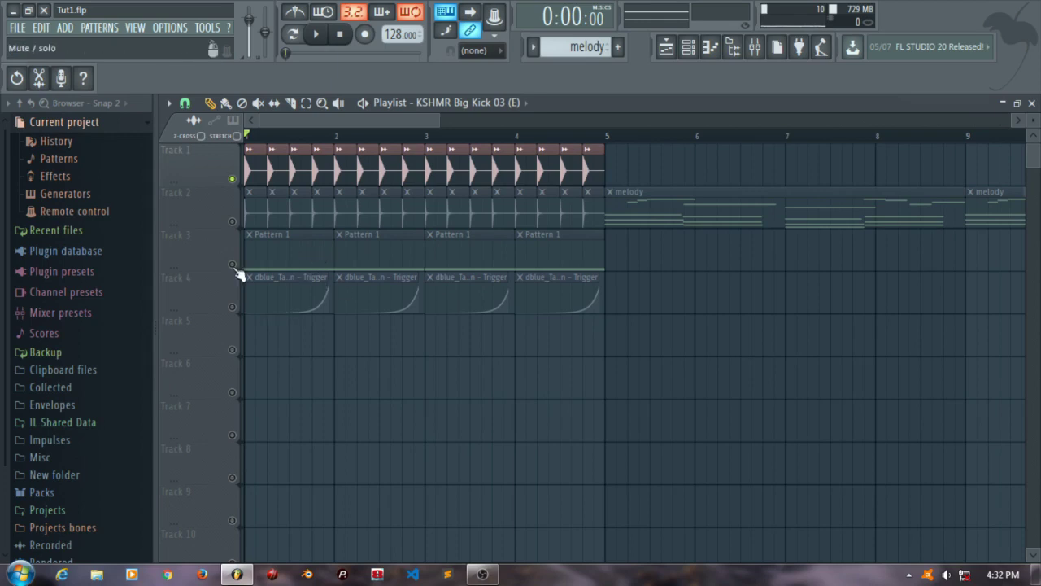
pyautogui.click(233, 221)
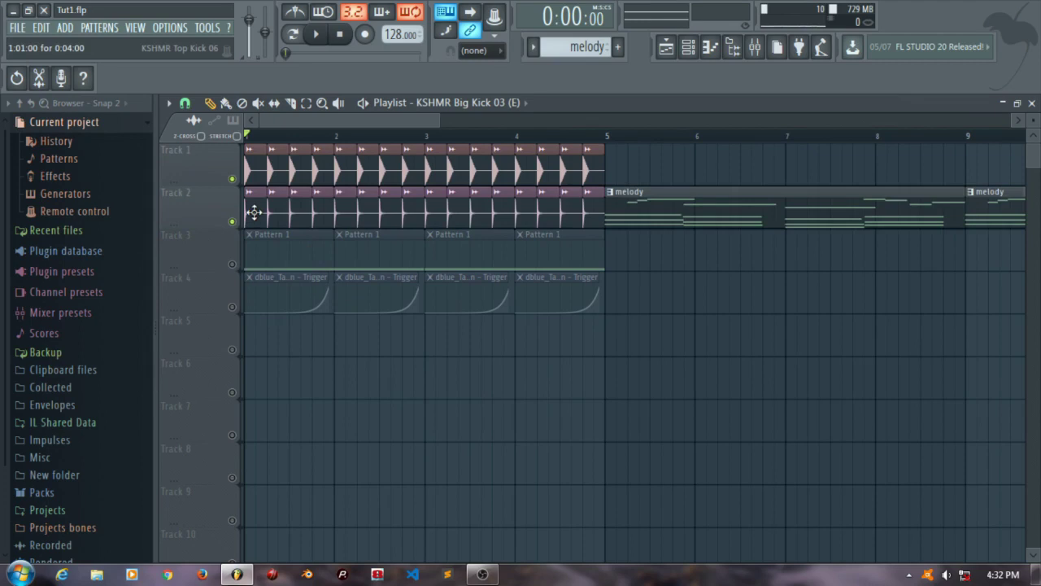
pyautogui.doubleClick(253, 213)
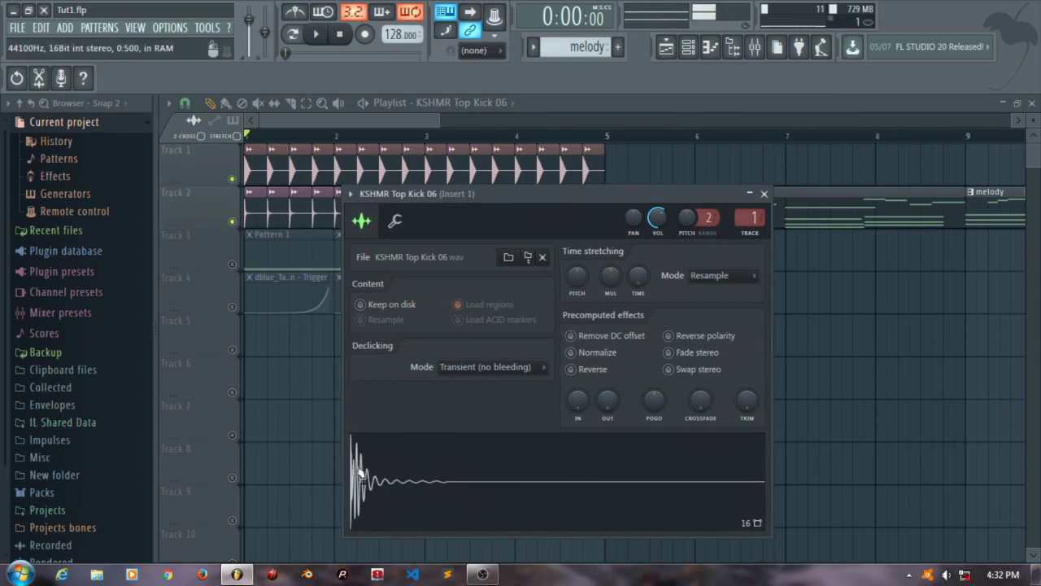
pyautogui.click(764, 195)
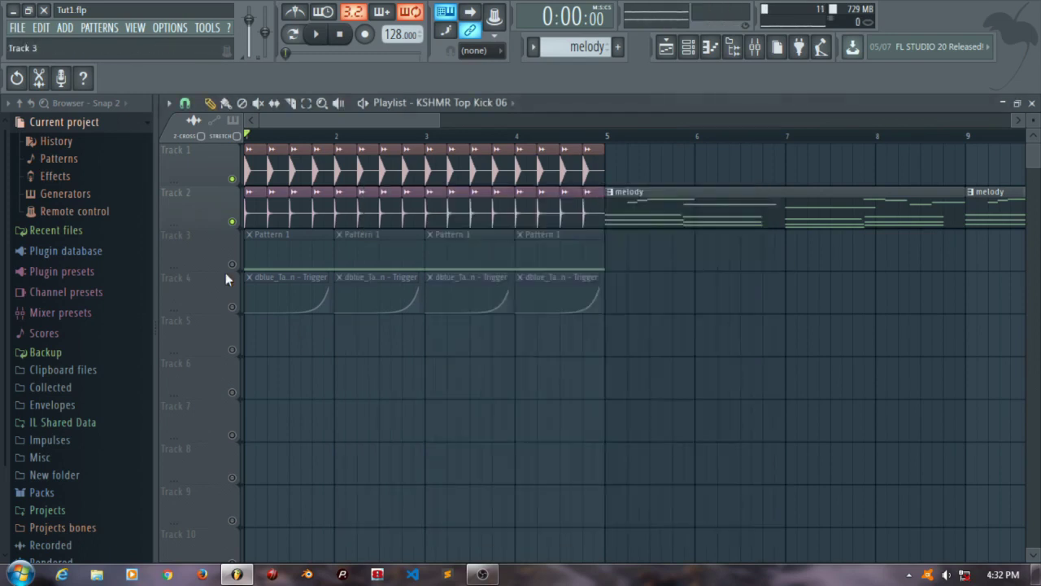
# Step: Unmute playlist Track 3 and mute Tracks 1 and 2 so only Pattern 1 plays
pyautogui.click(232, 264)
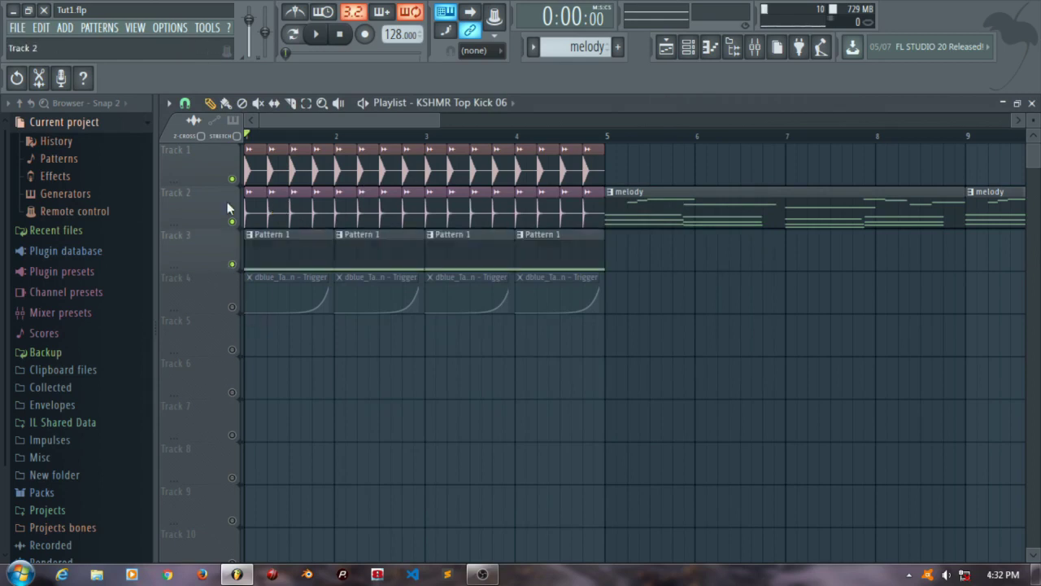
pyautogui.click(232, 221)
pyautogui.click(232, 178)
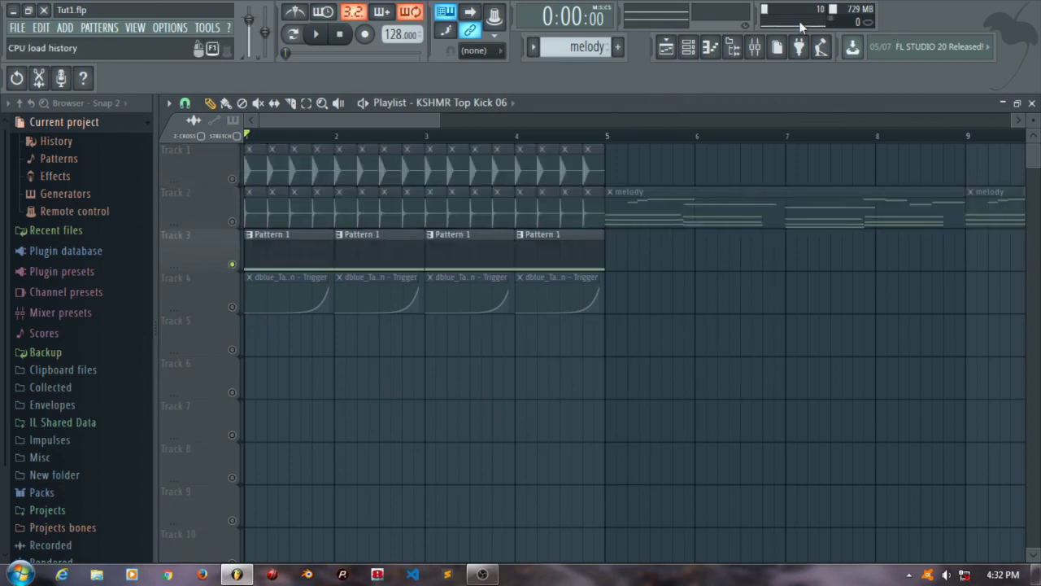
# Step: Select the BASS - Crushed Again mixer track and audition the bass pattern in the playlist with its effects off
pyautogui.click(755, 46)
pyautogui.click(268, 190)
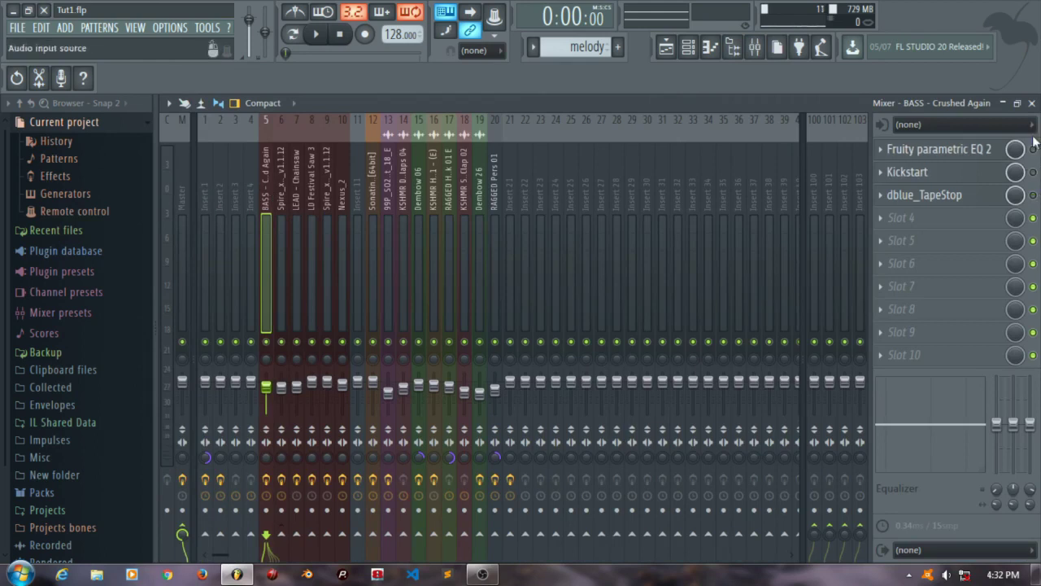
pyautogui.click(1032, 102)
pyautogui.press('space')
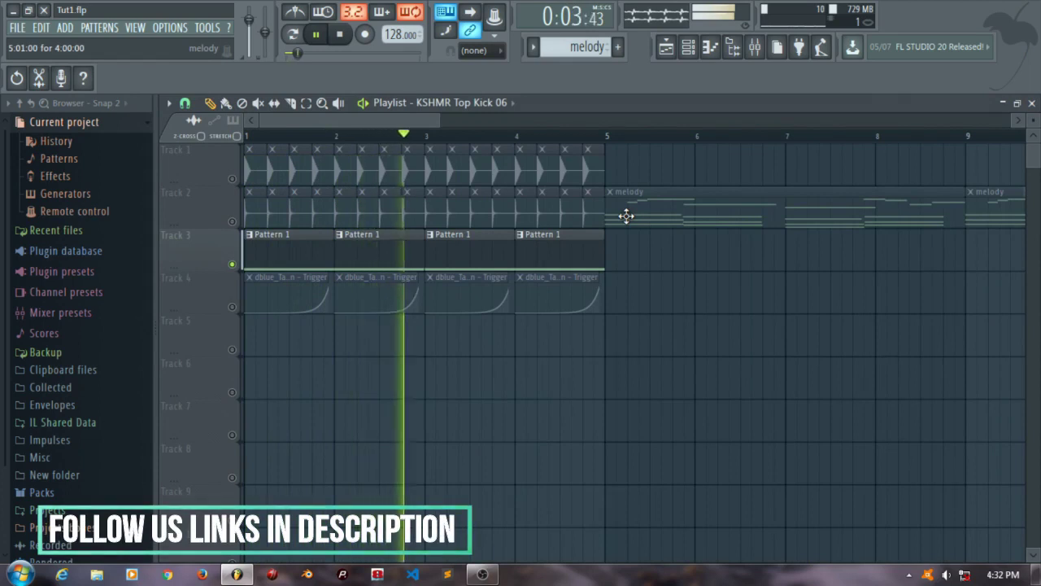
pyautogui.press('space')
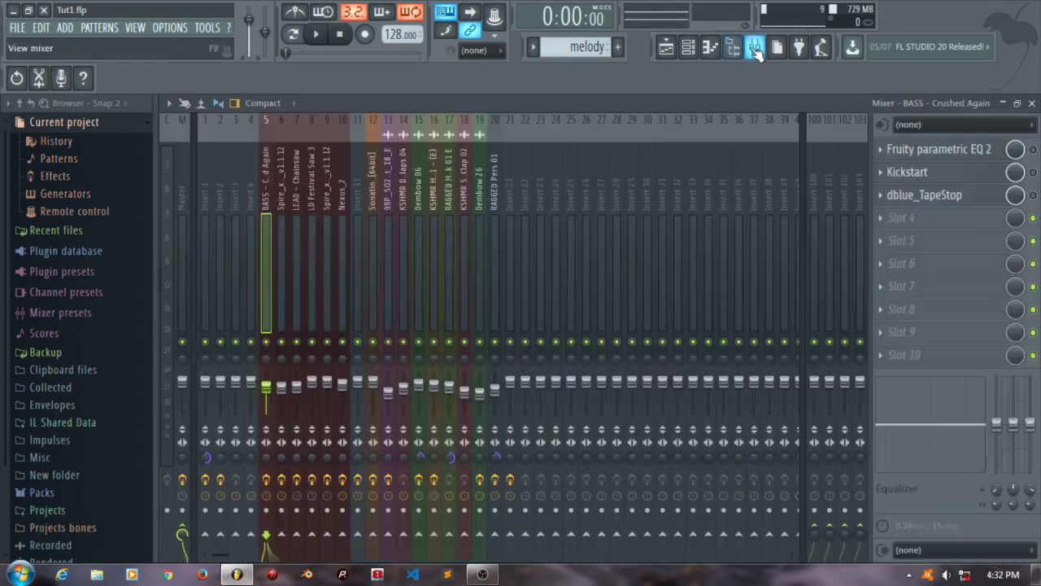
# Step: Open the bass track's Fruity Parametric EQ 2, reset band 2 and flatten band 7
pyautogui.click(755, 46)
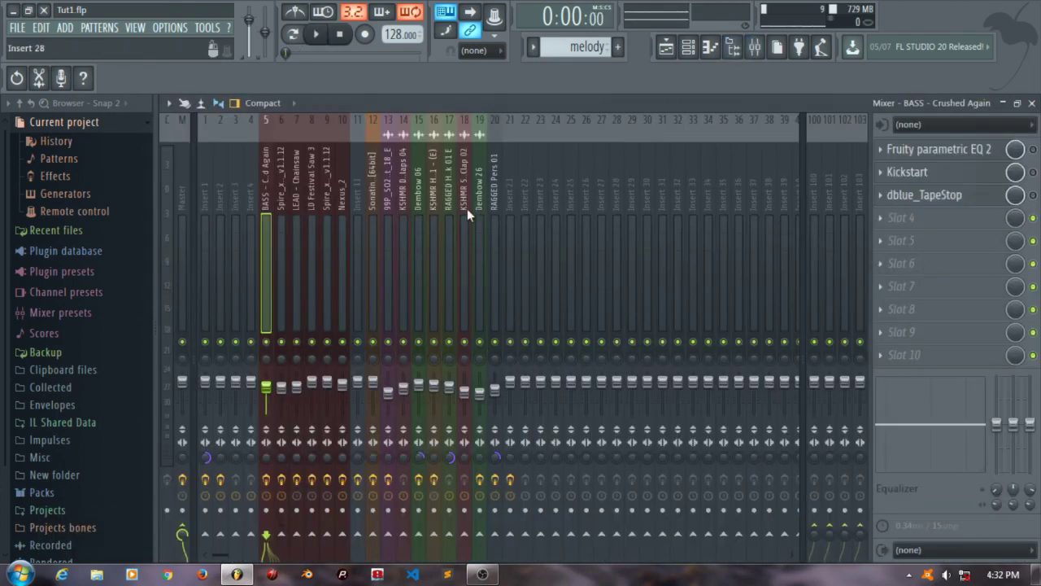
pyautogui.click(948, 149)
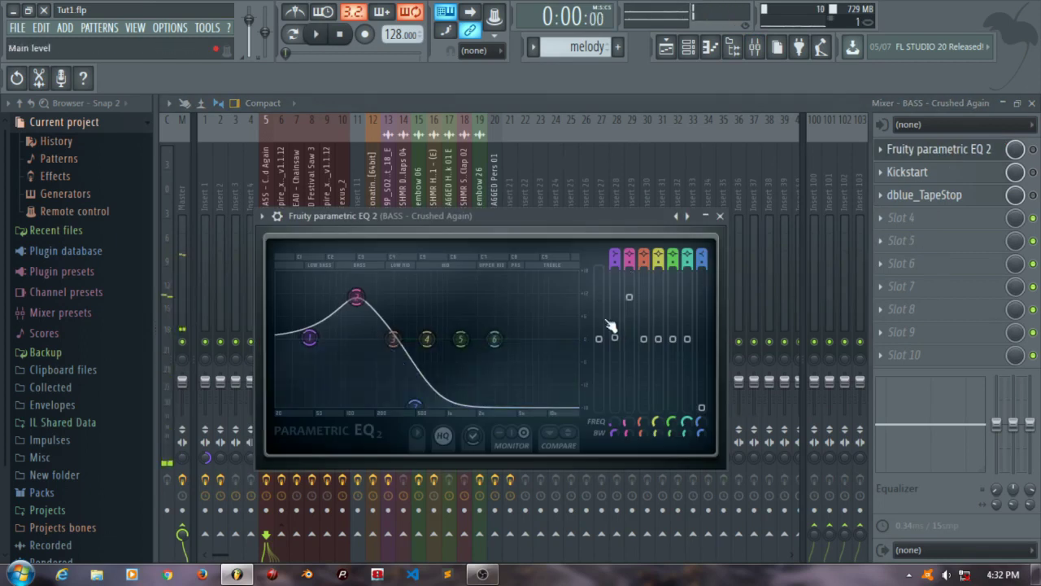
pyautogui.rightClick(356, 307)
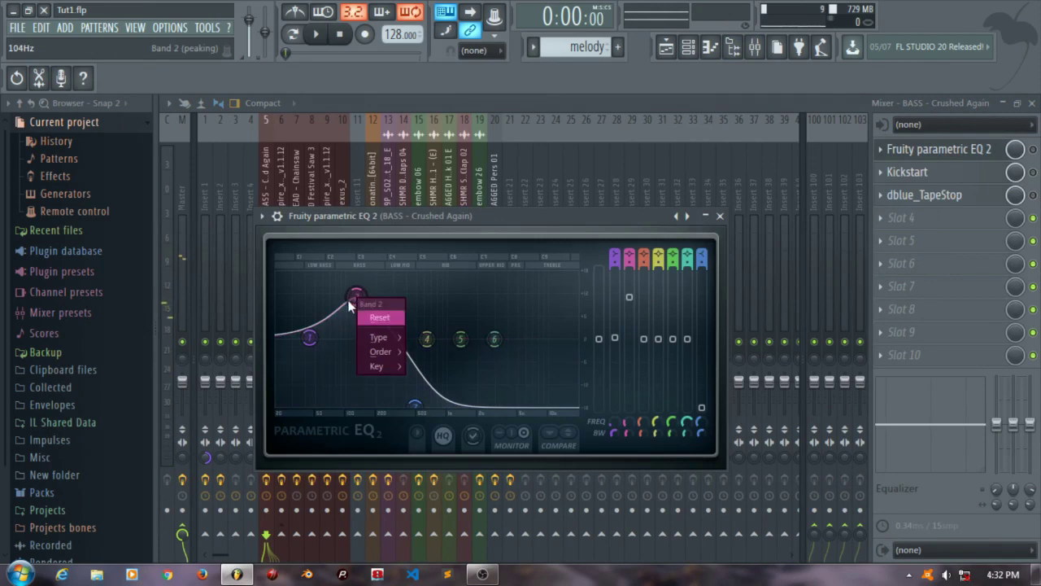
pyautogui.click(376, 318)
pyautogui.rightClick(420, 412)
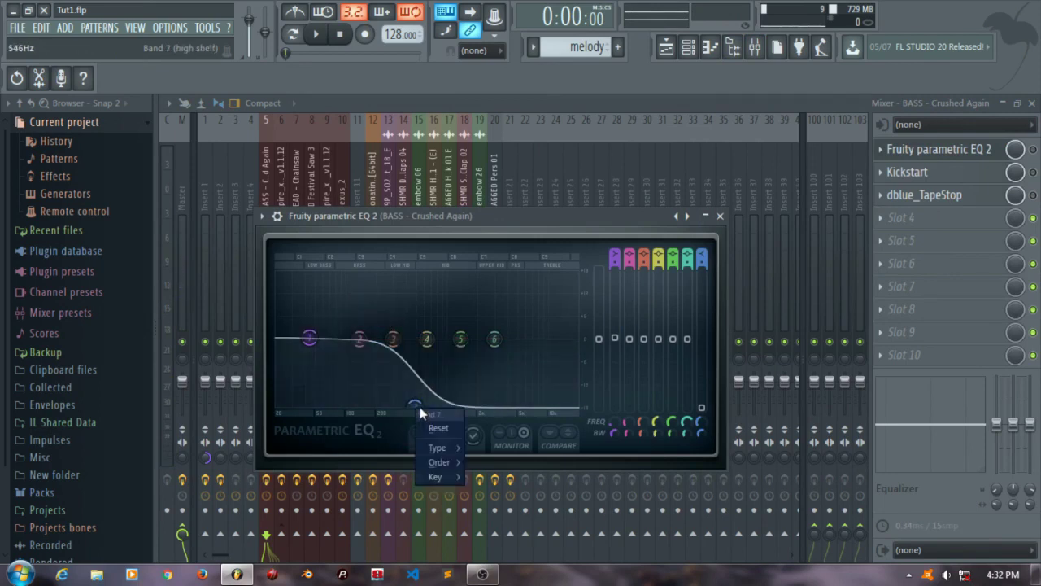
pyautogui.moveTo(419, 411); pyautogui.dragTo(551, 341)
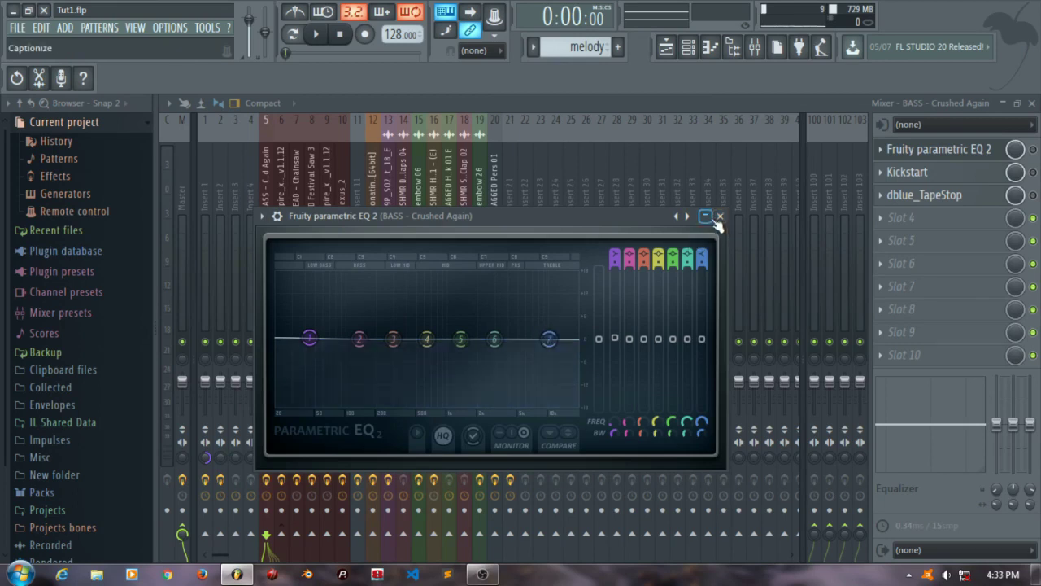
# Step: Enable the bass track's Fruity Parametric EQ 2 and examine the bass spectrum in it during playback
pyautogui.click(1034, 150)
pyautogui.press('space')
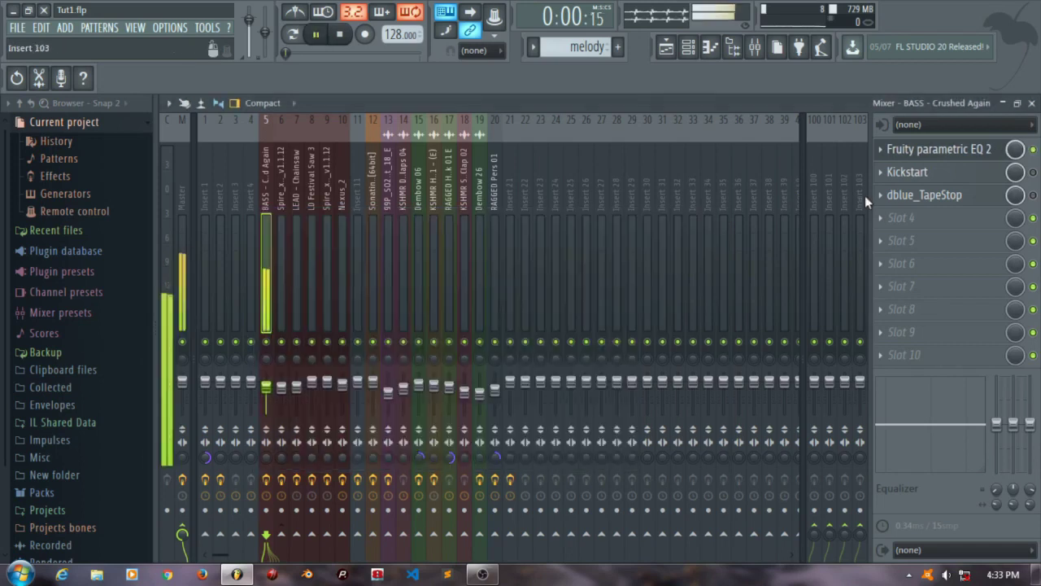
pyautogui.click(962, 159)
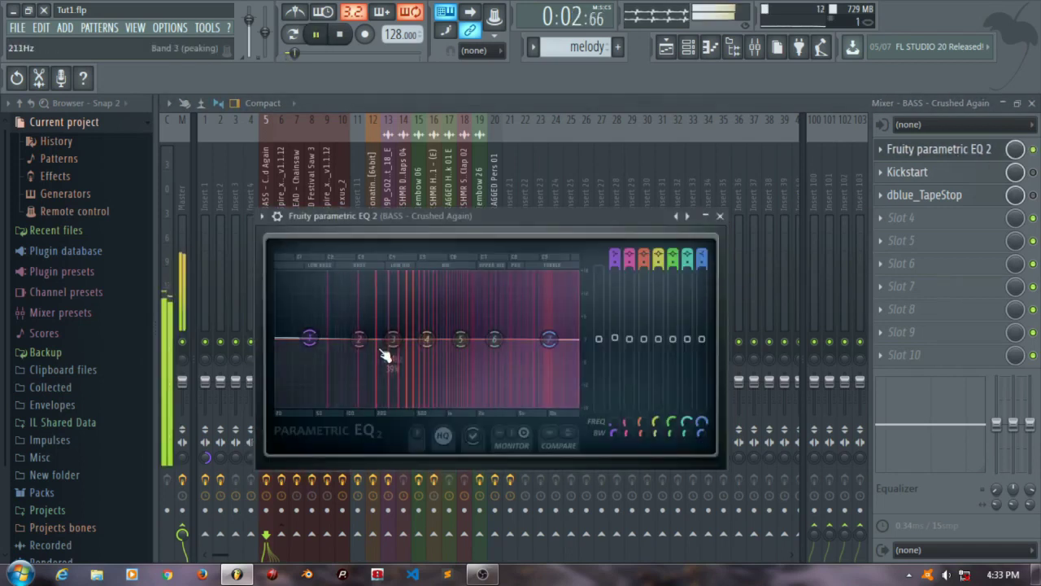
pyautogui.press('space')
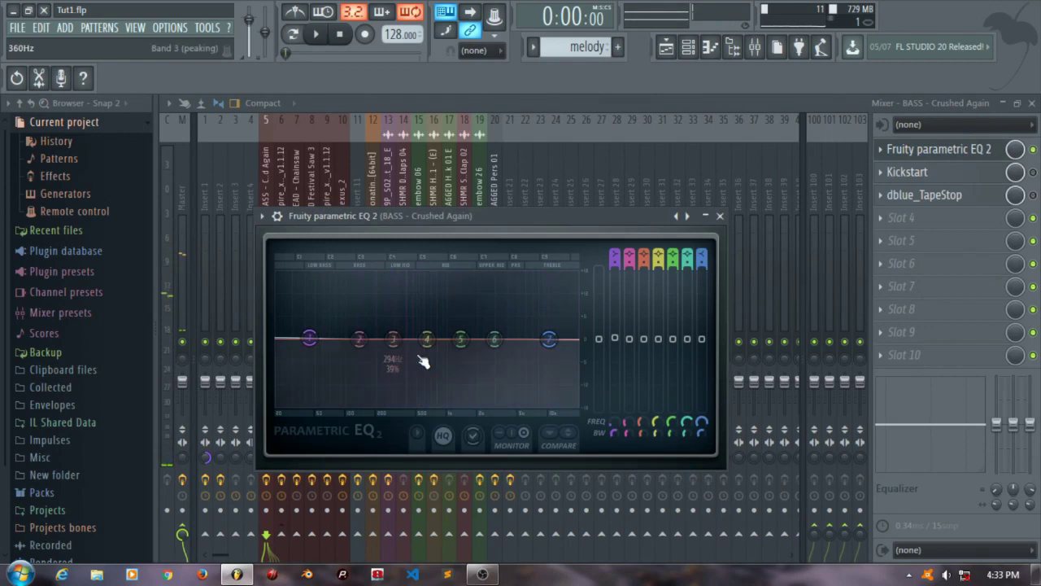
# Step: Cut band 7 of the bass equalizer to -18 dB at about 931 Hz and boost band 2, auditioning the bass
pyautogui.moveTo(563, 343); pyautogui.dragTo(446, 401)
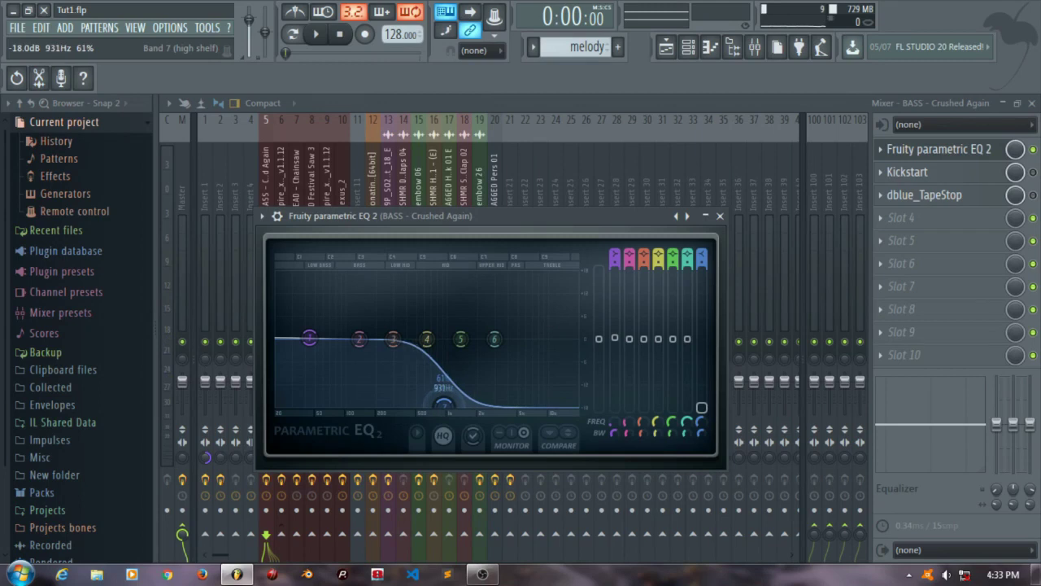
pyautogui.moveTo(312, 345); pyautogui.dragTo(349, 314)
pyautogui.press('space')
pyautogui.press('space')
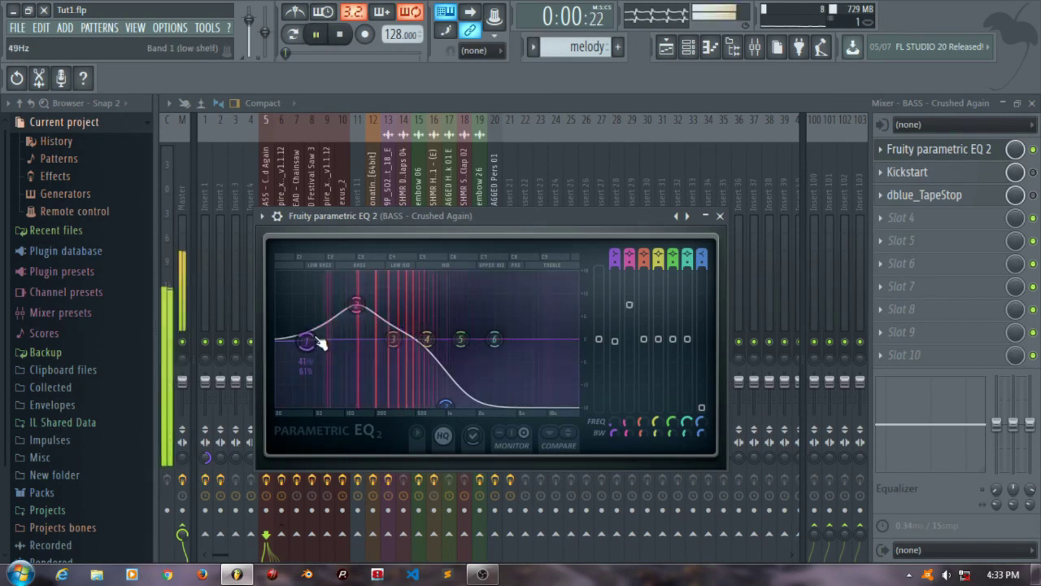
# Step: Raise band 1 of the bass equalizer slightly and move band 7 up to about 2.2 kHz, auditioning the change
pyautogui.moveTo(445, 405); pyautogui.dragTo(451, 404)
pyautogui.moveTo(305, 341)
pyautogui.mouseDown()
pyautogui.moveTo(311, 328)
pyautogui.moveTo(297, 326)
pyautogui.mouseUp()
pyautogui.press('space')
pyautogui.moveTo(452, 405); pyautogui.dragTo(488, 414)
pyautogui.press('space')
pyautogui.press('space')
pyautogui.press('space')
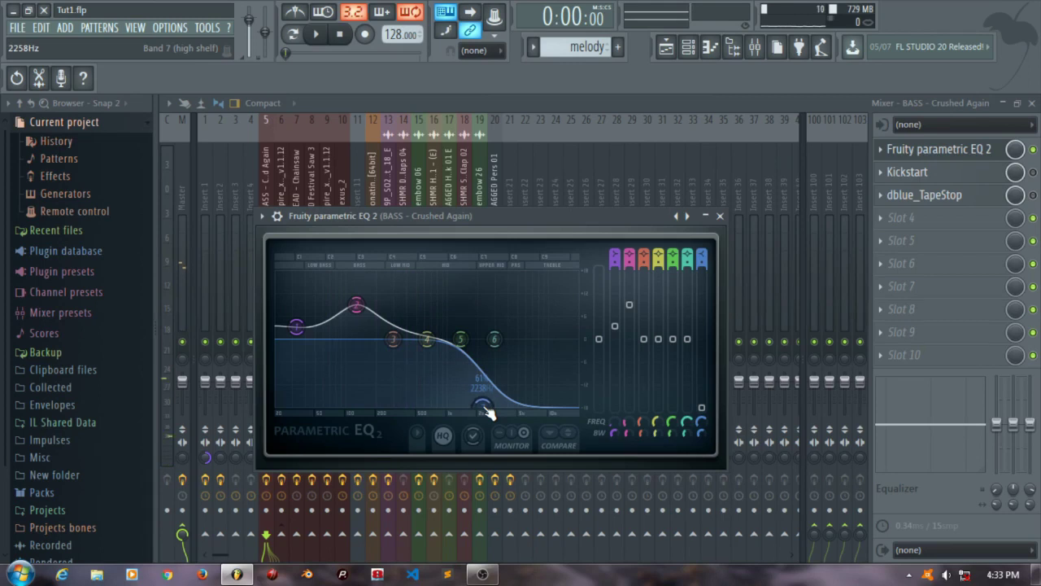
# Step: Raise the bass equalizer's band 2 a little further and bring band 7 down to about 944 Hz
pyautogui.moveTo(489, 414); pyautogui.dragTo(488, 412)
pyautogui.moveTo(332, 333); pyautogui.dragTo(334, 323)
pyautogui.moveTo(497, 405); pyautogui.dragTo(449, 409)
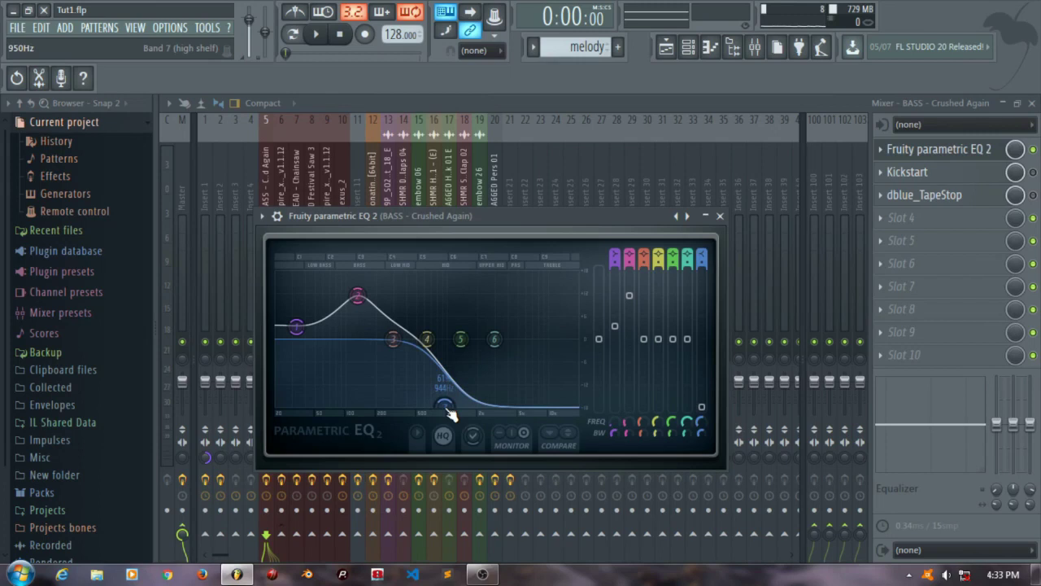
# Step: Fine-tune the bass equalizer during playback, shifting band 7 to around 1.25 kHz and nudging band 2, and close it
pyautogui.press('space')
pyautogui.moveTo(450, 411); pyautogui.dragTo(470, 406)
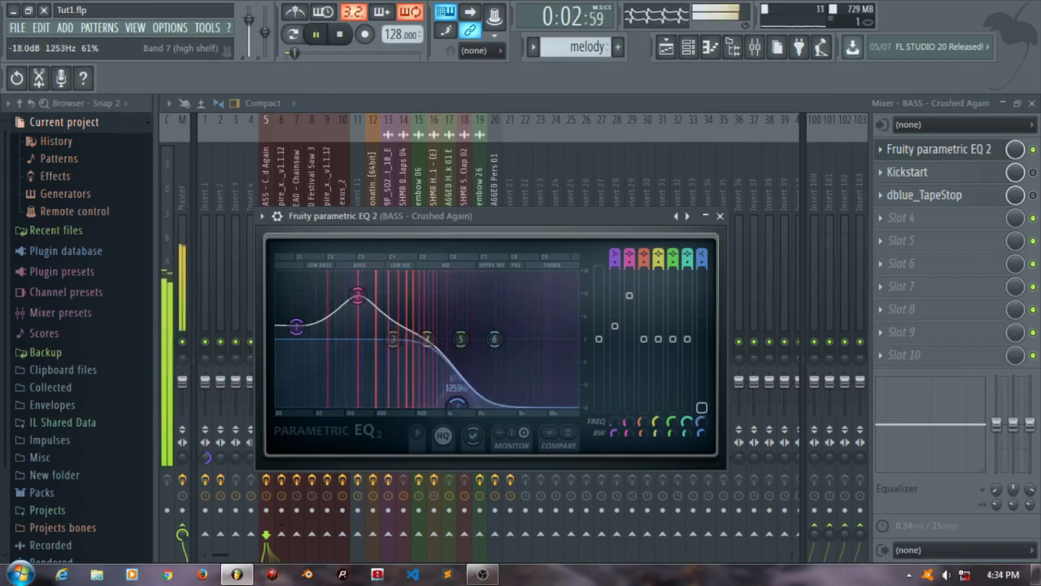
pyautogui.moveTo(368, 297); pyautogui.dragTo(358, 299)
pyautogui.press('space')
pyautogui.press('space')
pyautogui.press('space')
pyautogui.press('space')
pyautogui.moveTo(472, 406); pyautogui.dragTo(463, 406)
pyautogui.press('space')
pyautogui.press('space')
pyautogui.press('space')
pyautogui.click(720, 216)
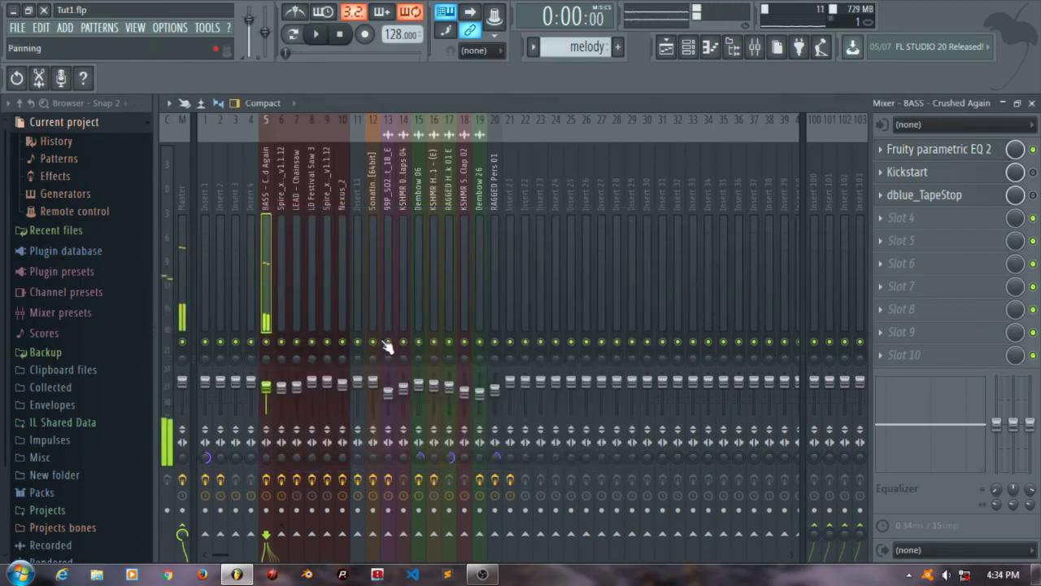
# Step: Enable Kickstart and dblue_TapeStop on the bass mixer track and return to the playlist
pyautogui.click(667, 48)
pyautogui.click(666, 49)
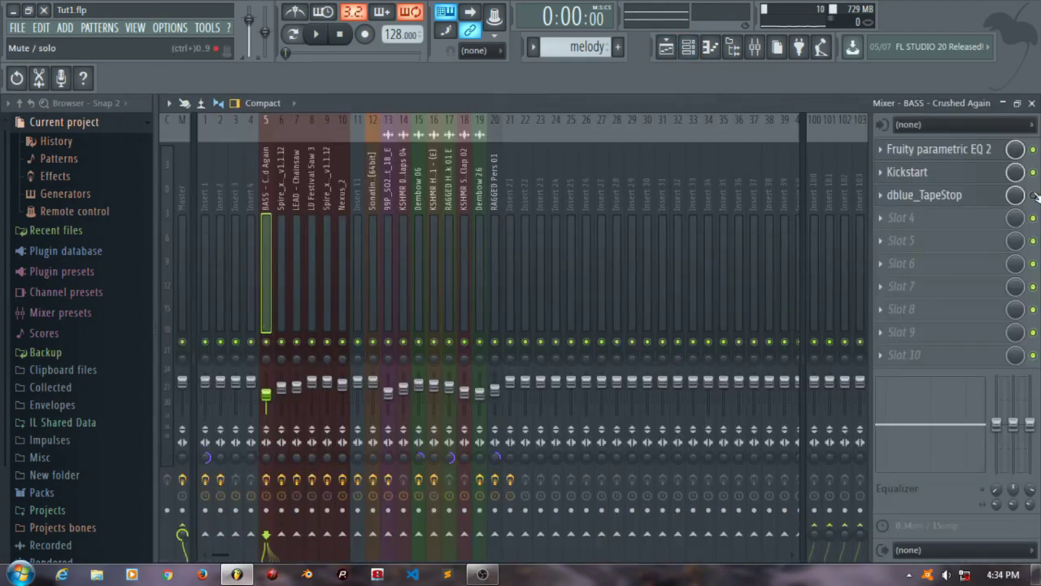
pyautogui.click(1032, 103)
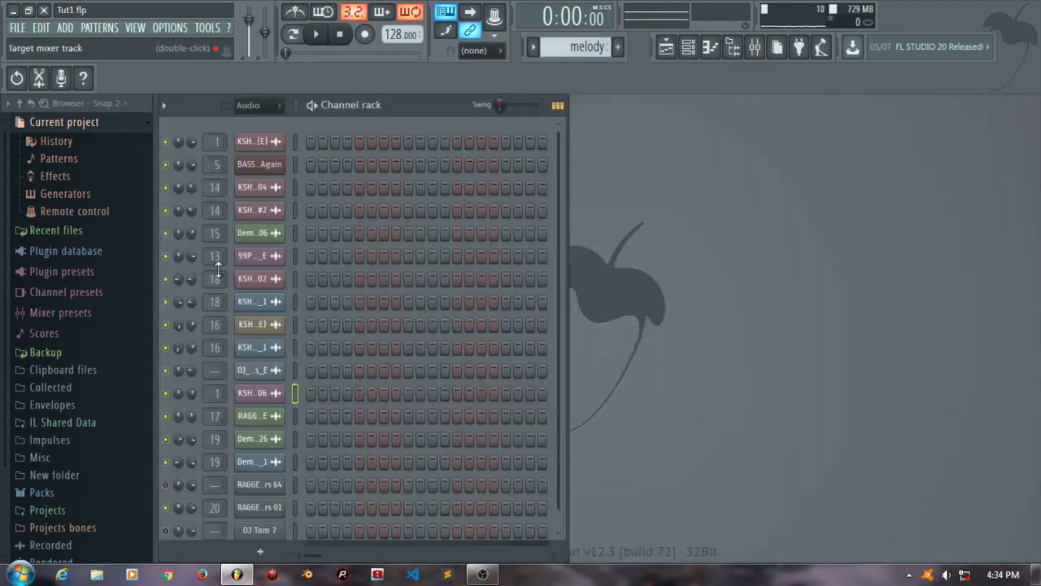
pyautogui.click(666, 49)
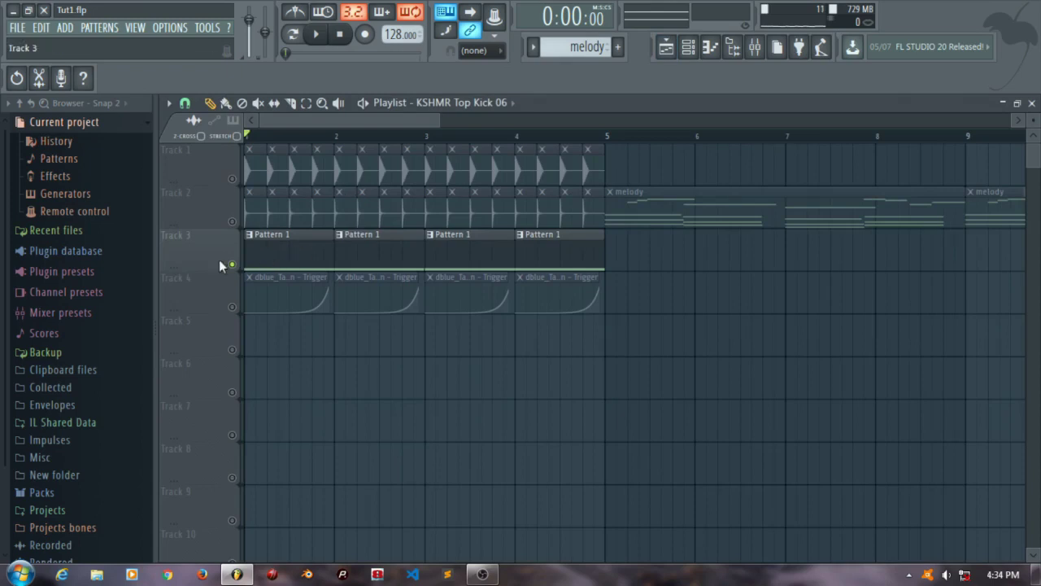
# Step: Unmute the dblue_TapeStop automation on playlist Track 4 and set the bass mixer fader to about -5.0 dB during playback
pyautogui.click(232, 307)
pyautogui.press('space')
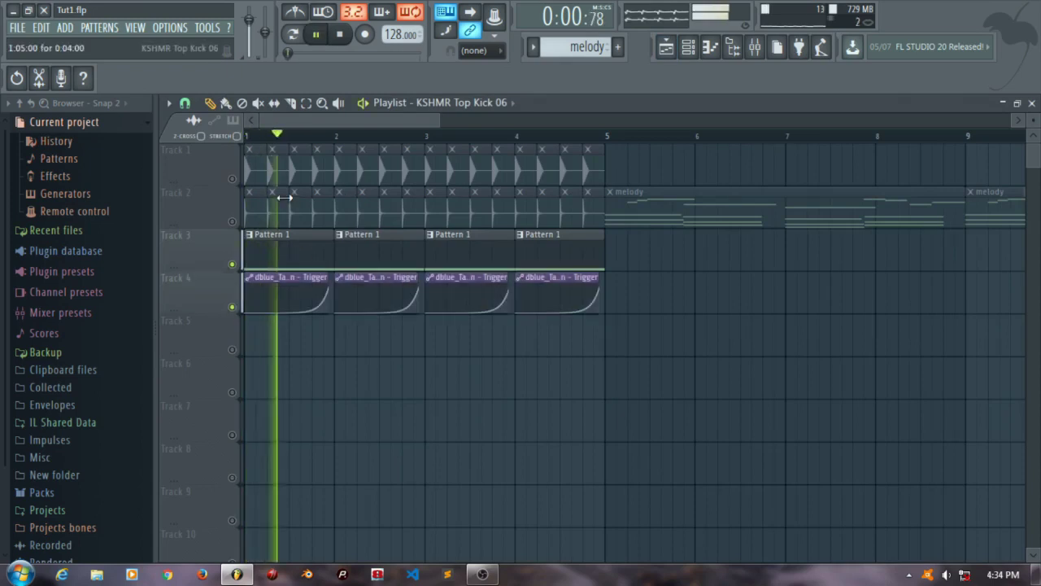
pyautogui.click(755, 47)
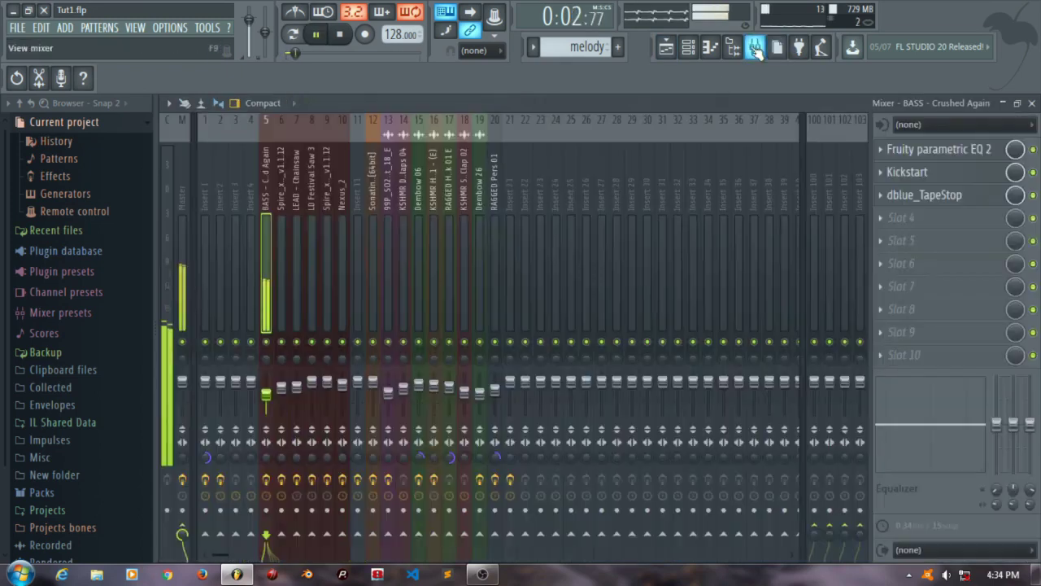
pyautogui.moveTo(266, 395); pyautogui.dragTo(266, 389)
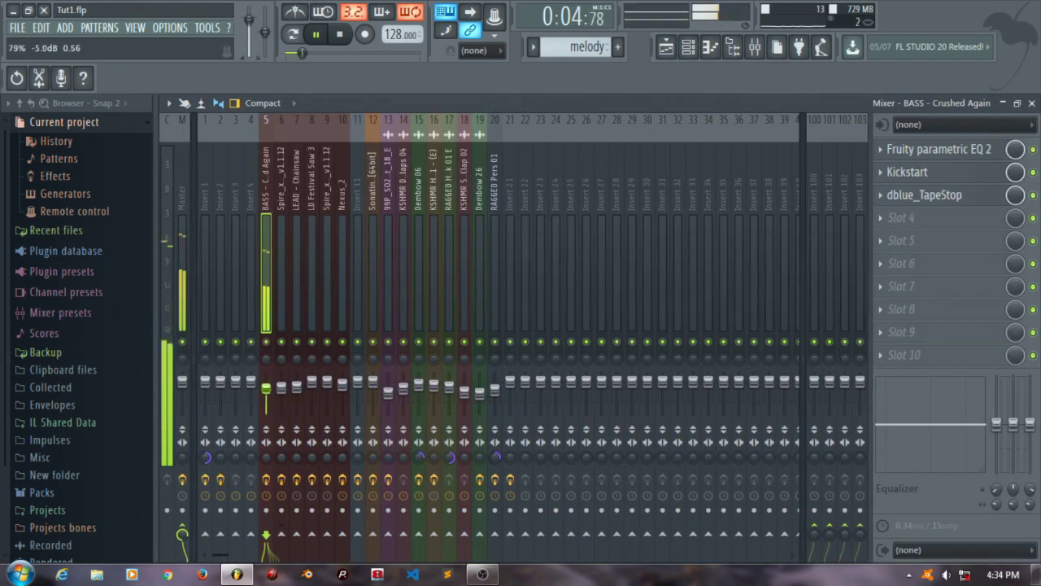
# Step: Unmute Tracks 1 and 2 in the playlist and play the kick and bass together from the start
pyautogui.click(665, 47)
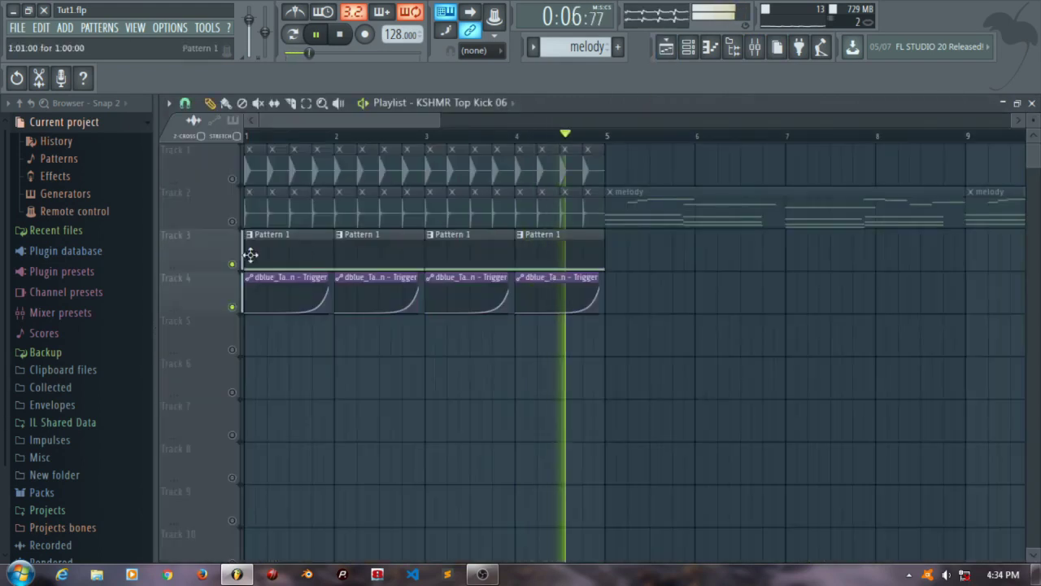
pyautogui.press('space')
pyautogui.click(232, 221)
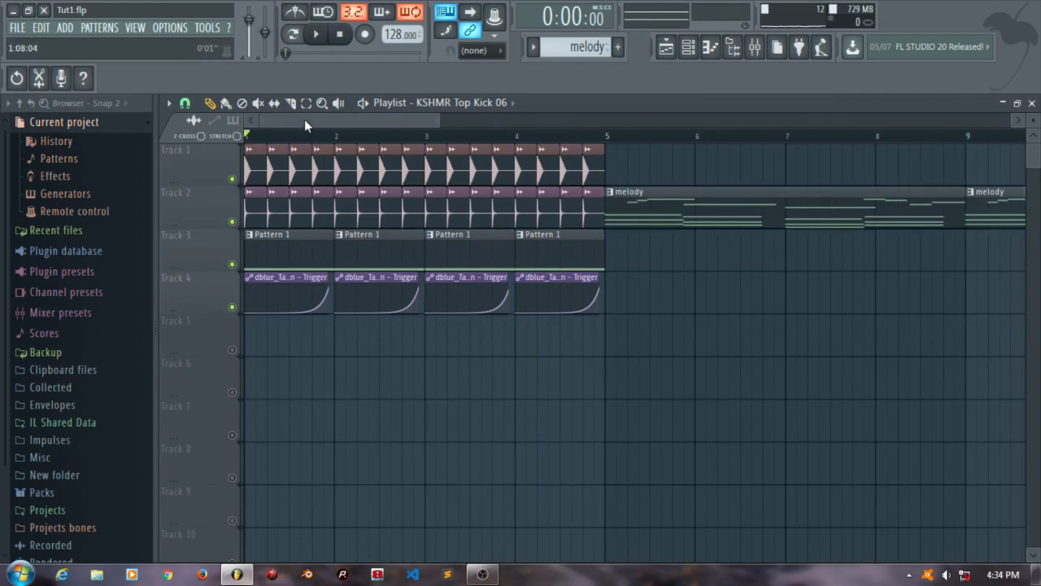
pyautogui.press('space')
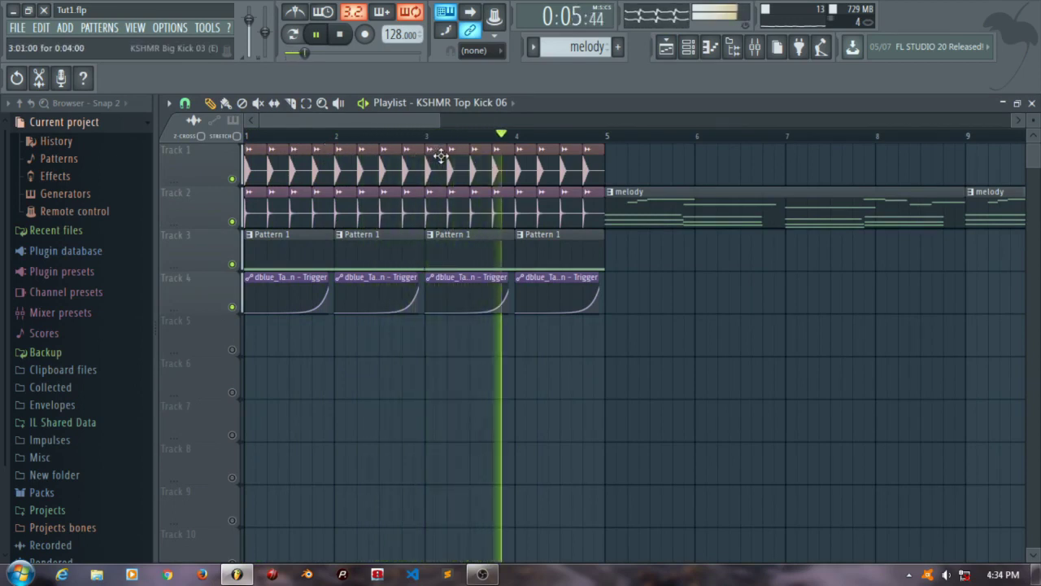
pyautogui.press('space')
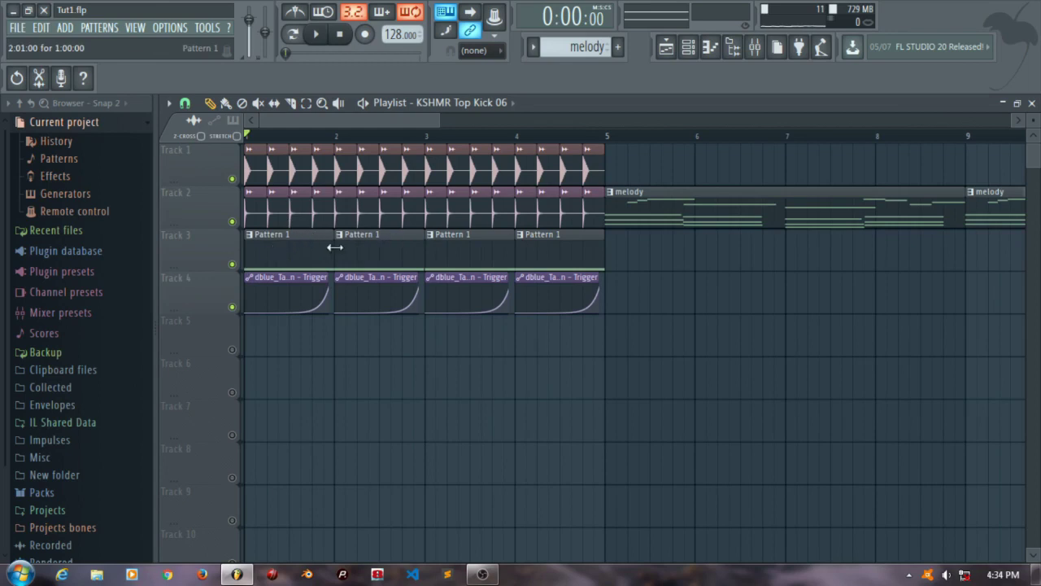
# Step: Close the playlist and mixer, select the melody pattern and widen the channel rack
pyautogui.moveTo(345, 119); pyautogui.dragTo(379, 119)
pyautogui.click(1032, 103)
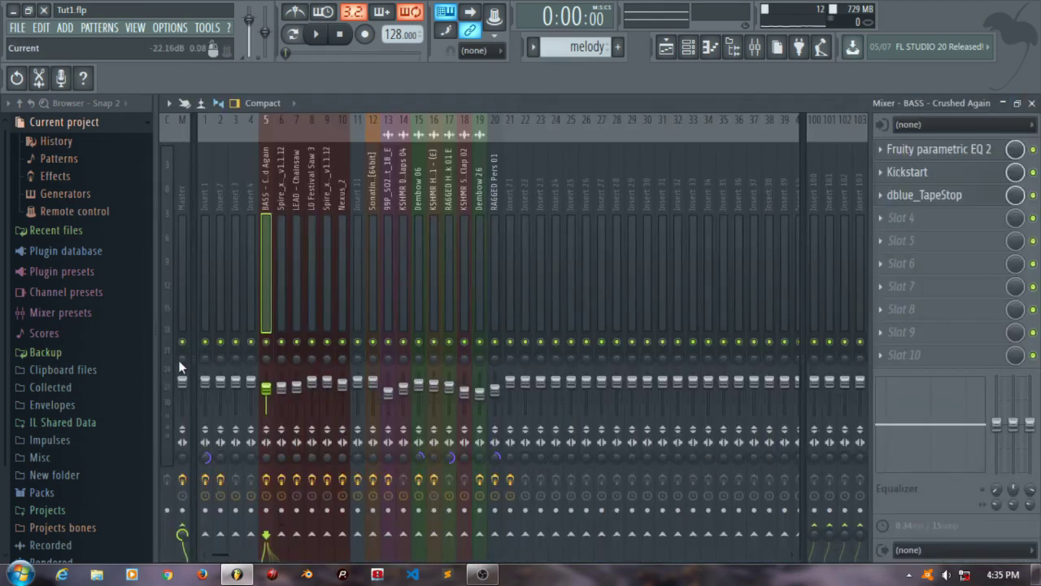
pyautogui.click(1032, 103)
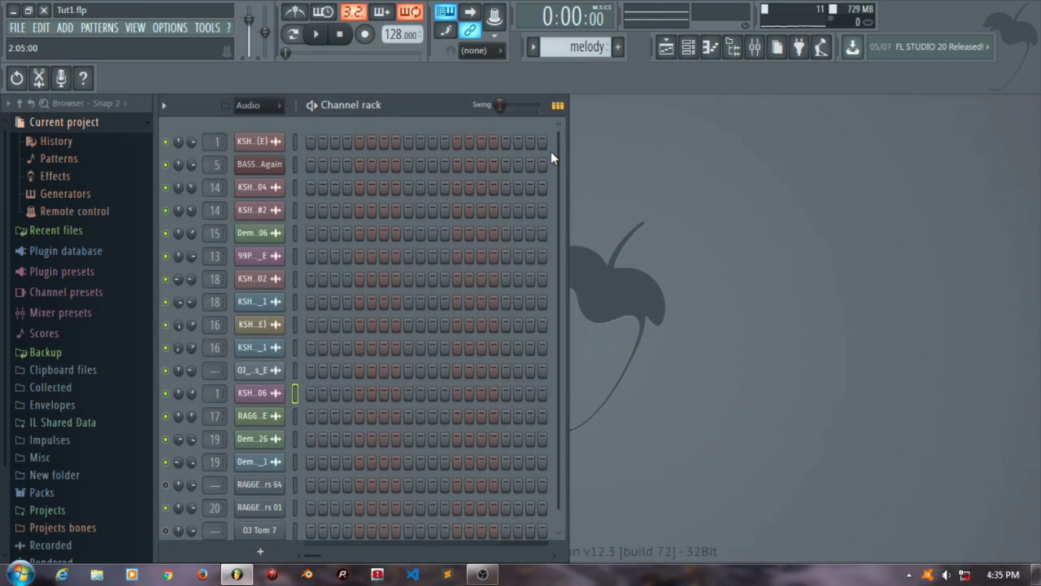
pyautogui.click(533, 46)
pyautogui.click(564, 103)
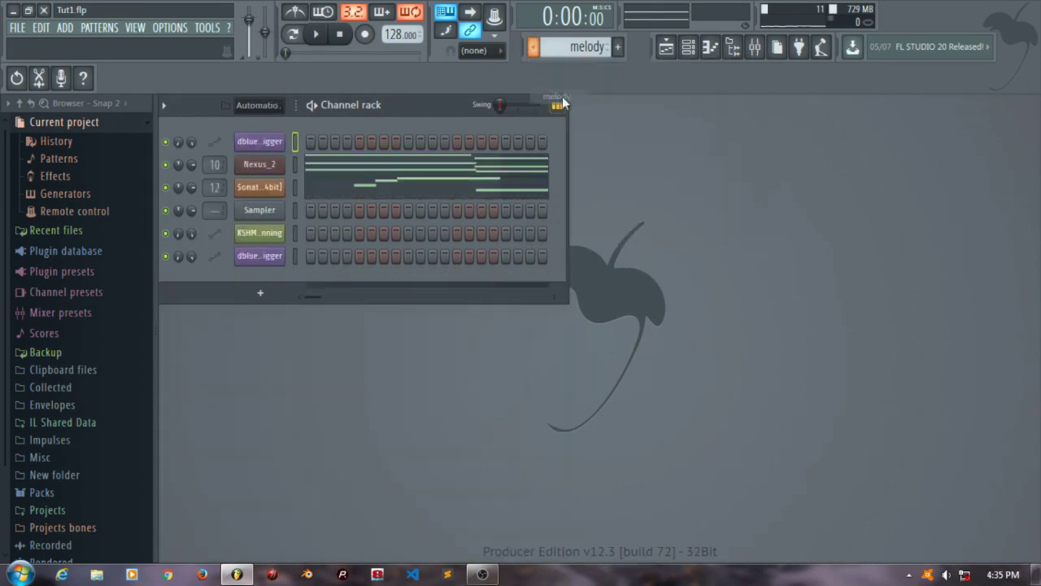
pyautogui.moveTo(568, 176); pyautogui.dragTo(643, 177)
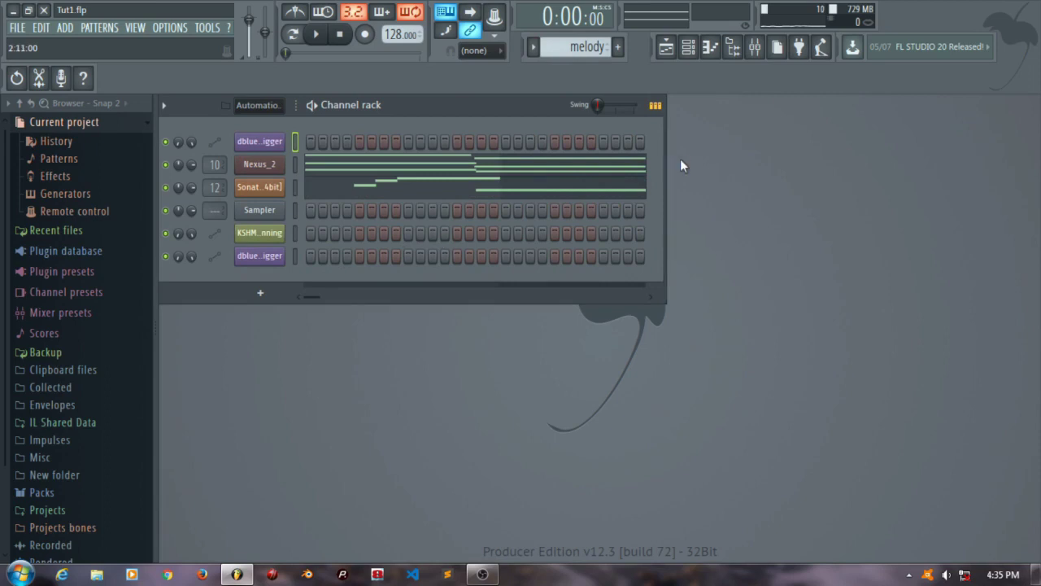
# Step: Mute the Sonatina Violin channel and play the melody pattern with the full Nexus_2 chords shown in the piano roll
pyautogui.click(165, 187)
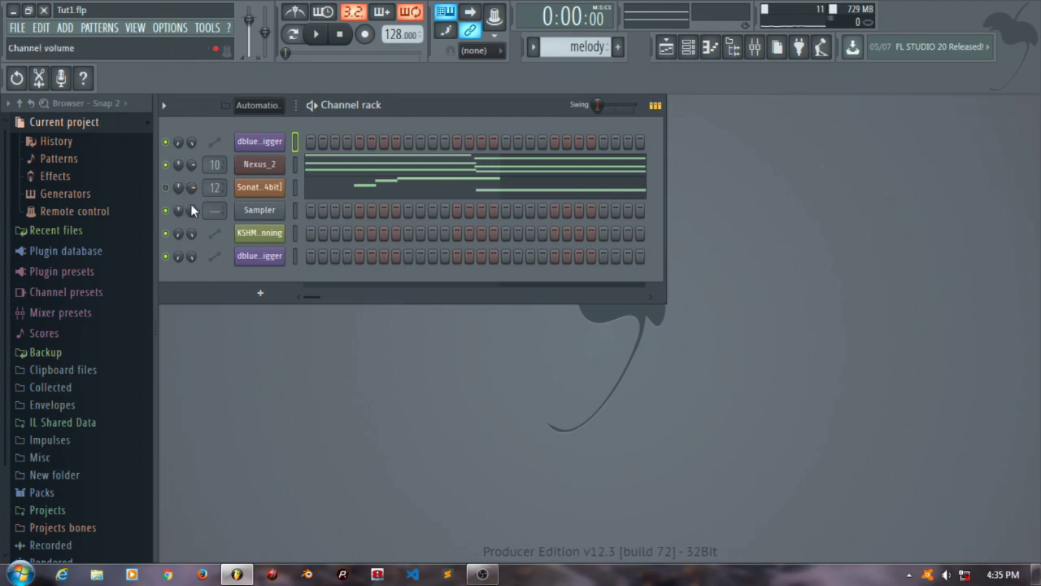
pyautogui.click(314, 109)
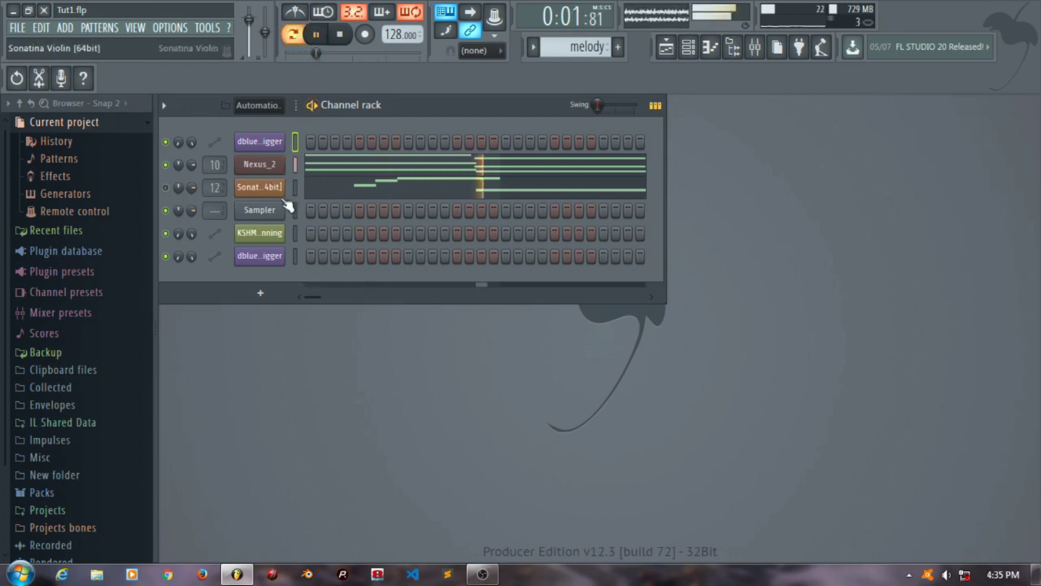
pyautogui.rightClick(285, 161)
pyautogui.click(313, 165)
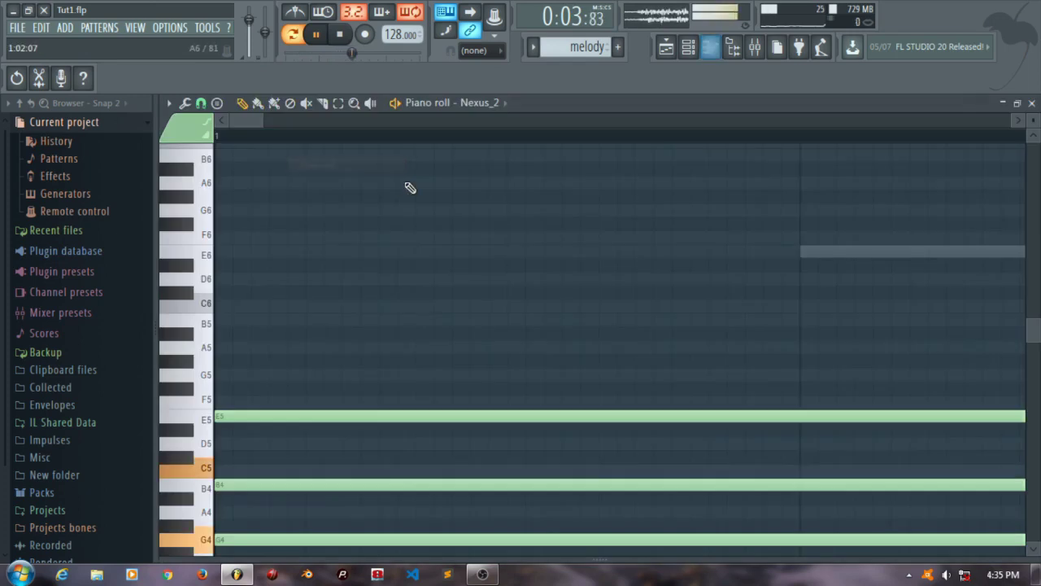
pyautogui.moveTo(262, 120); pyautogui.dragTo(579, 122)
pyautogui.scroll(-5, 588, 265)
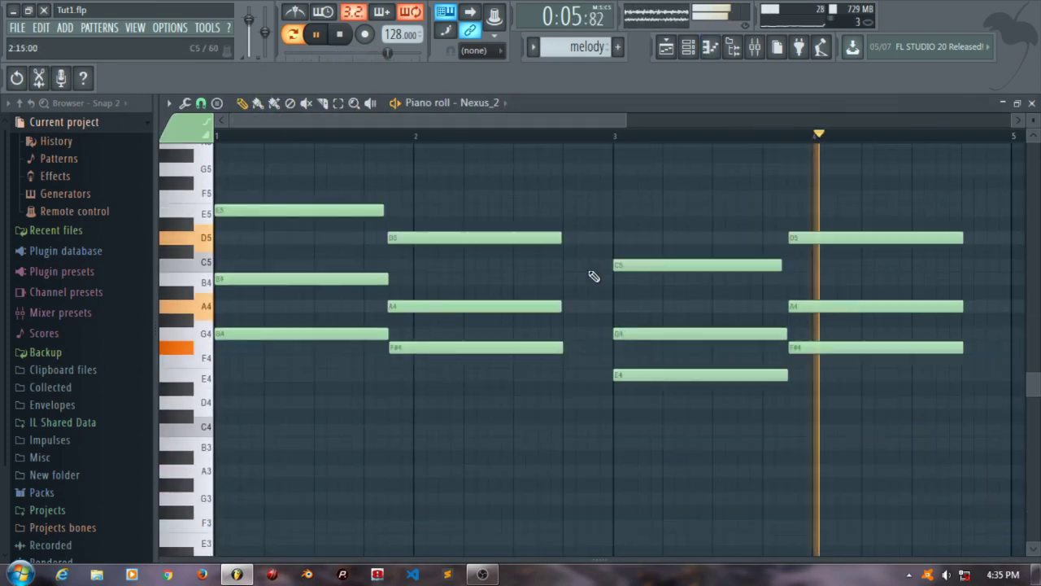
pyautogui.press('space')
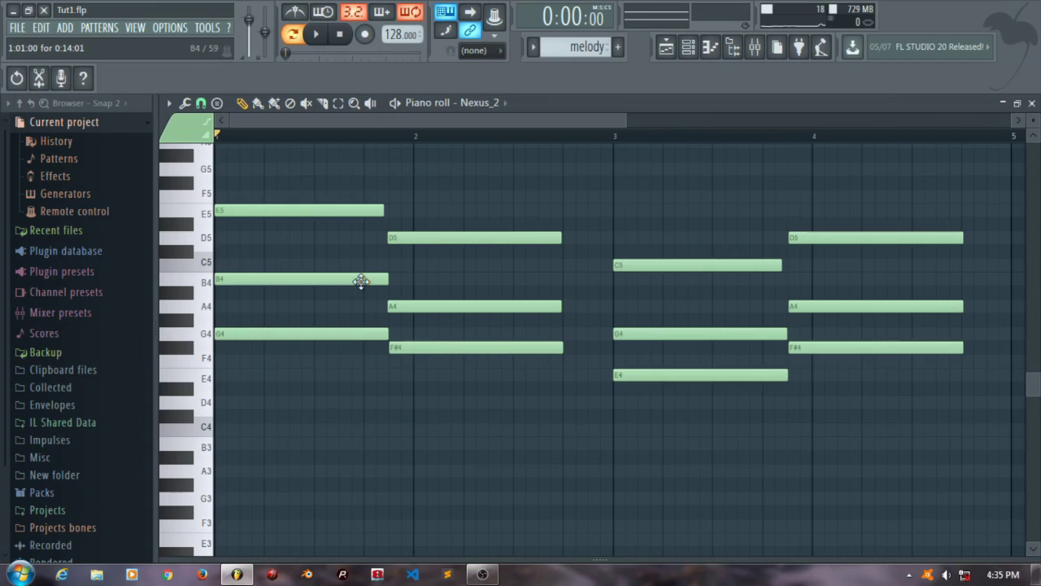
# Step: Replay the Nexus_2 chords and select the Nexus_2 track in the mixer
pyautogui.press('space')
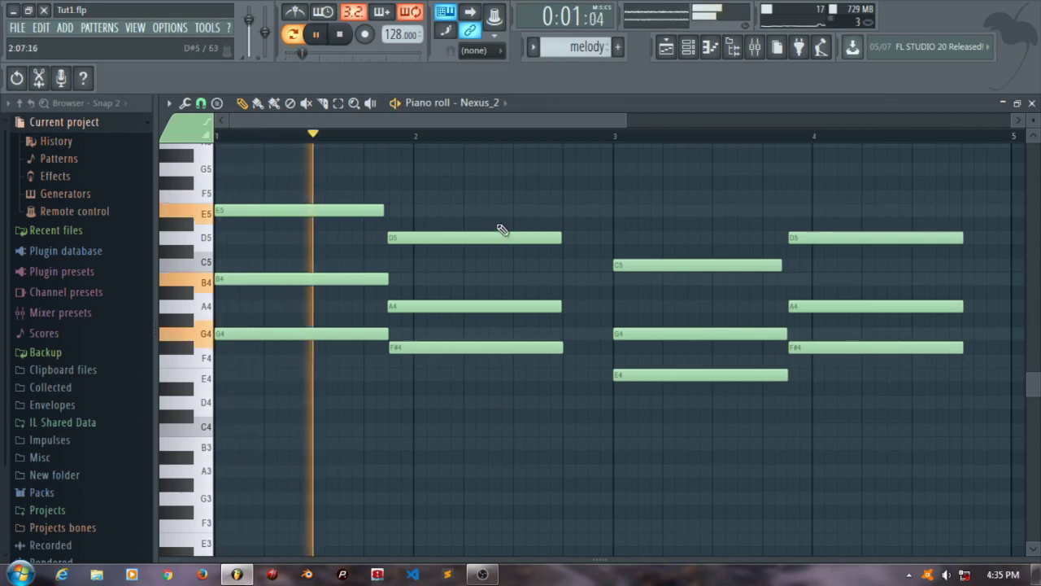
pyautogui.click(755, 46)
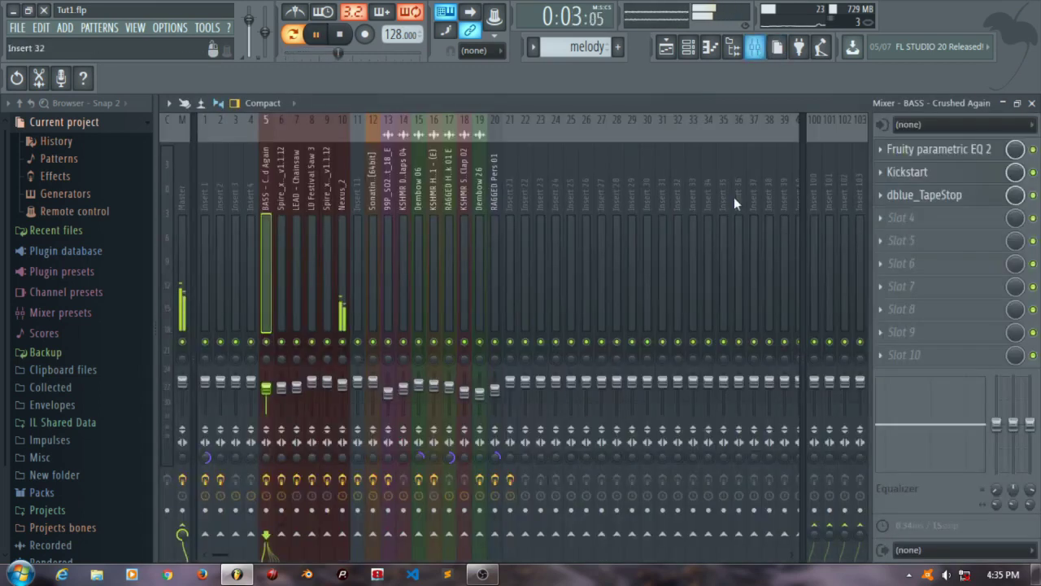
pyautogui.click(342, 210)
pyautogui.press('space')
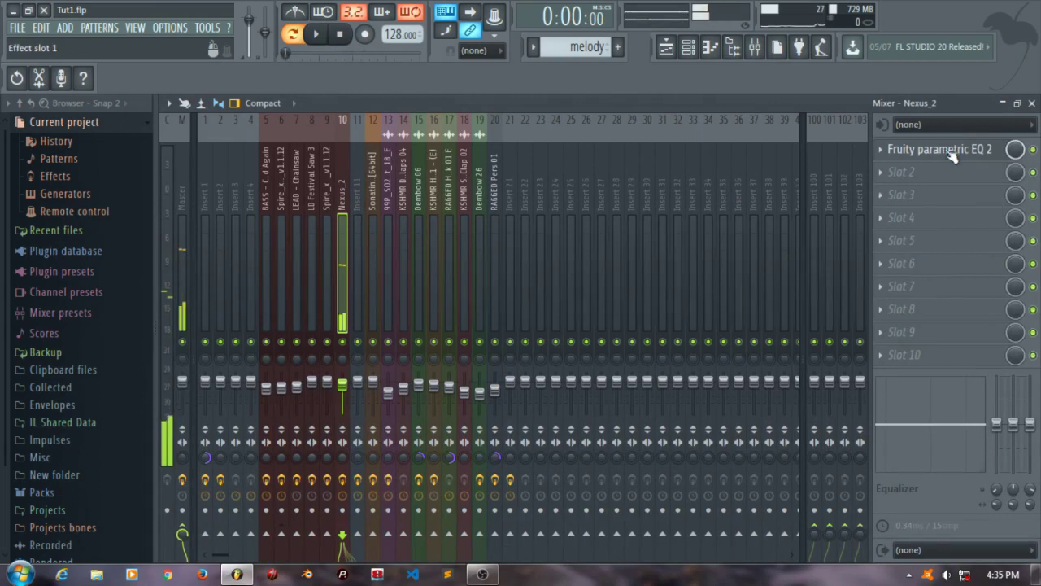
# Step: Return to the Nexus_2 piano roll, listen to the chords once more and close it
pyautogui.press('F7')
pyautogui.press('space')
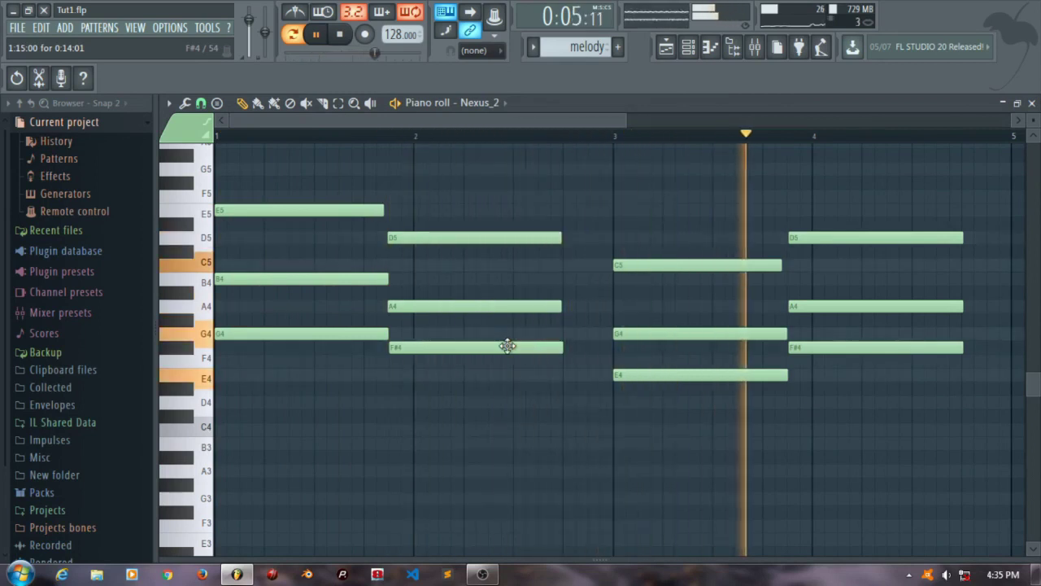
pyautogui.press('space')
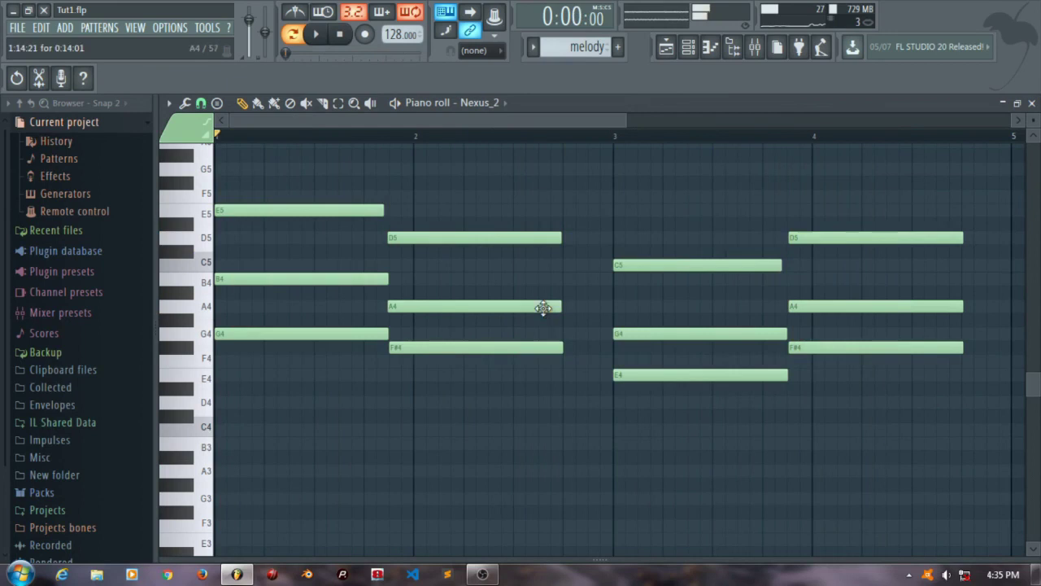
pyautogui.moveTo(381, 279); pyautogui.dragTo(388, 278)
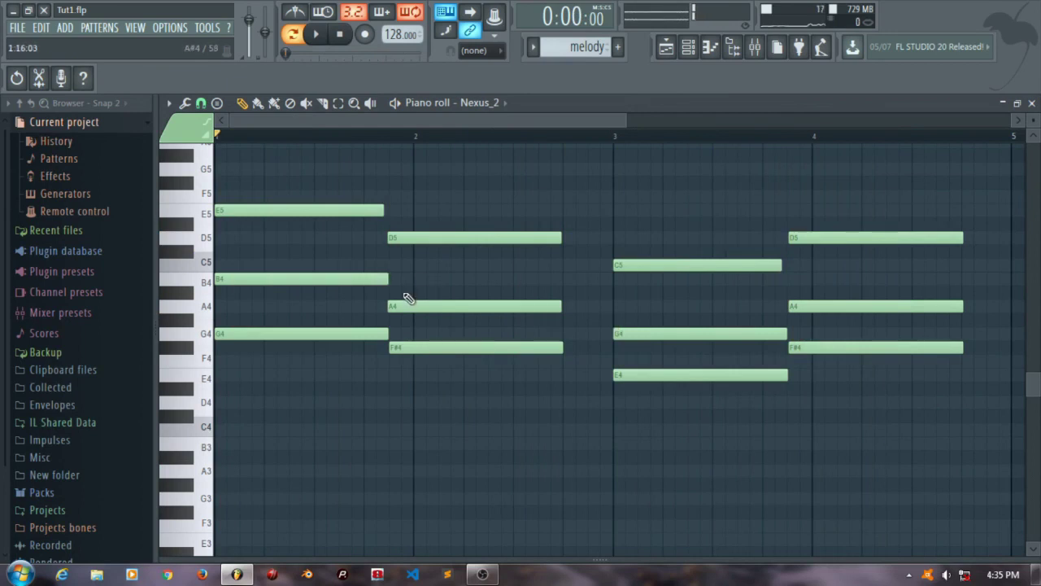
pyautogui.click(1032, 103)
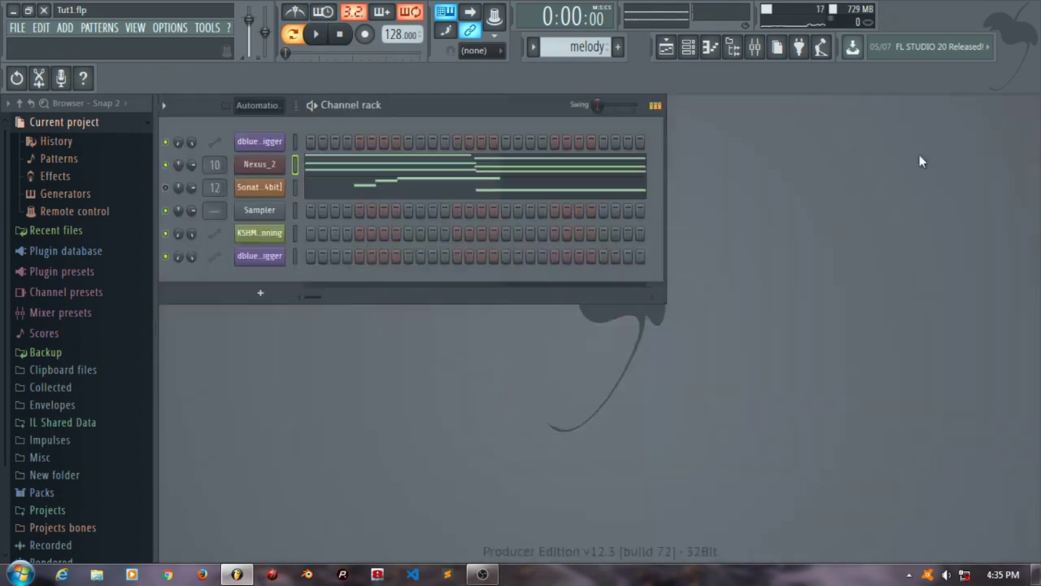
# Step: Look at the Sonatina Violin and Nexus_2 instrument windows and close them
pyautogui.click(254, 192)
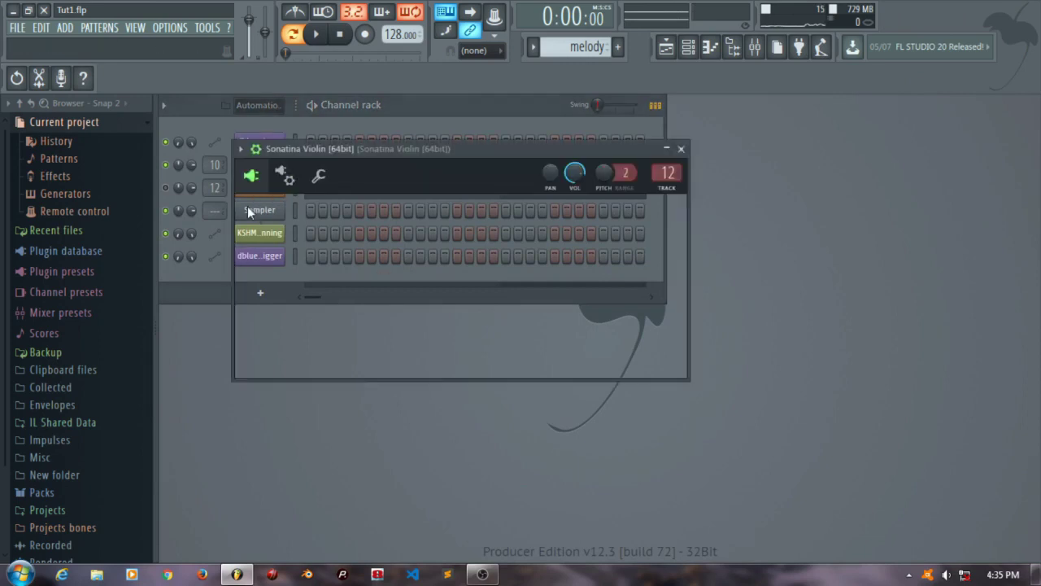
pyautogui.click(686, 146)
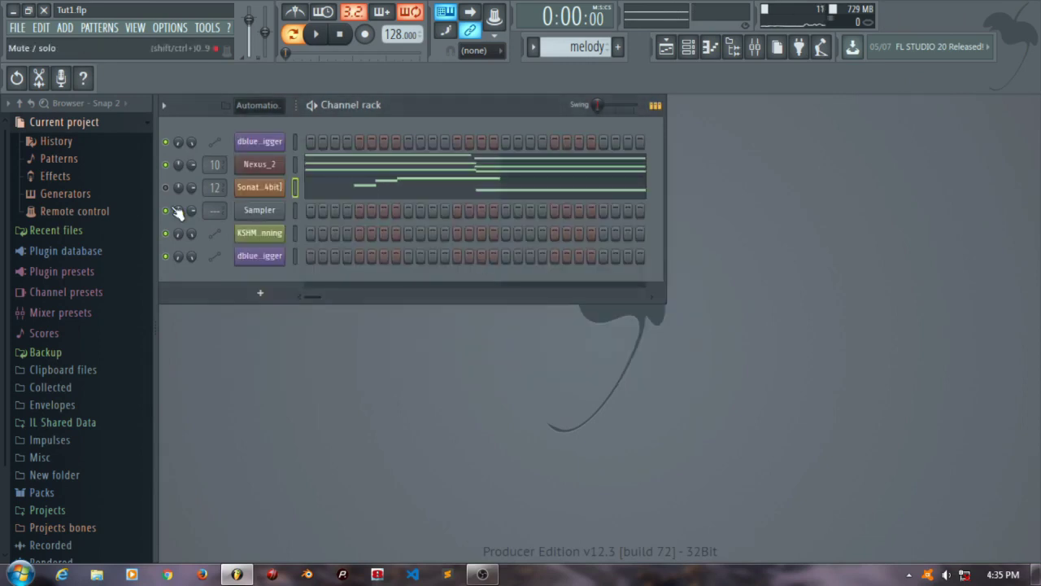
pyautogui.click(280, 167)
pyautogui.click(851, 129)
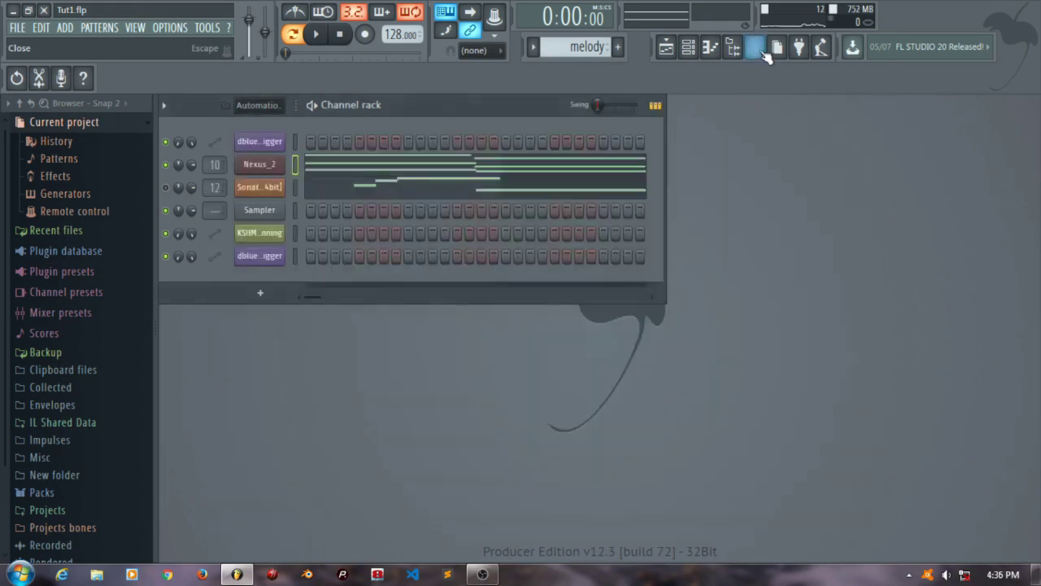
# Step: Examine the Fruity Parametric EQ 2 curve on the Nexus_2 mixer track, and play the pattern with the equalizer enabled
pyautogui.click(755, 47)
pyautogui.click(937, 150)
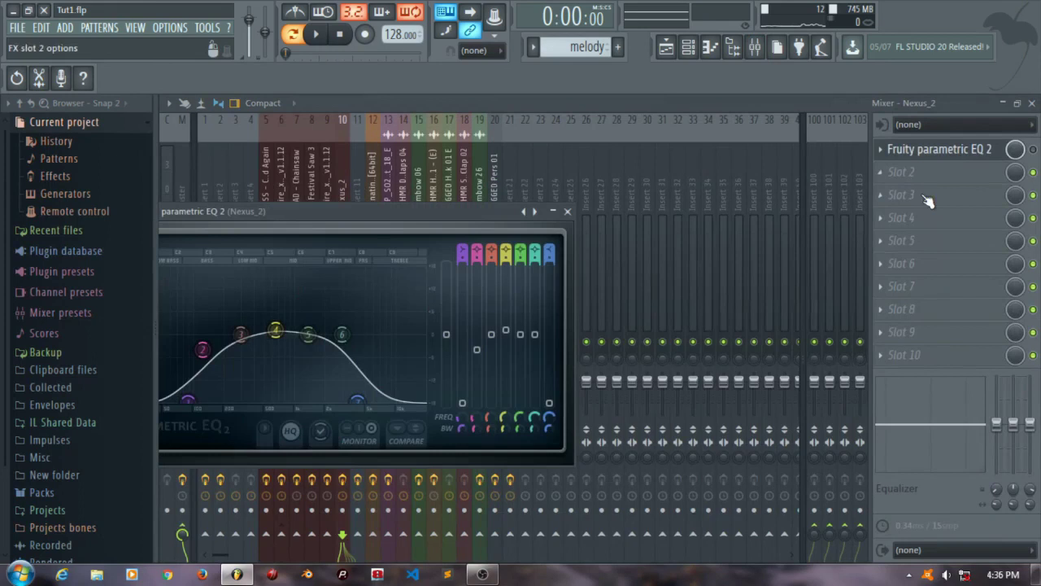
pyautogui.moveTo(446, 211); pyautogui.dragTo(610, 210)
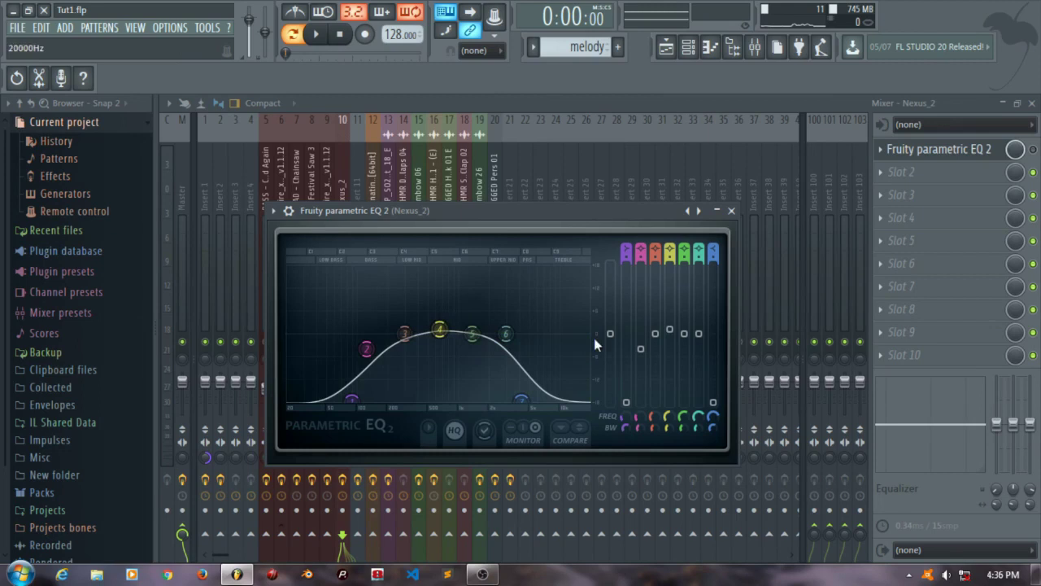
pyautogui.click(732, 211)
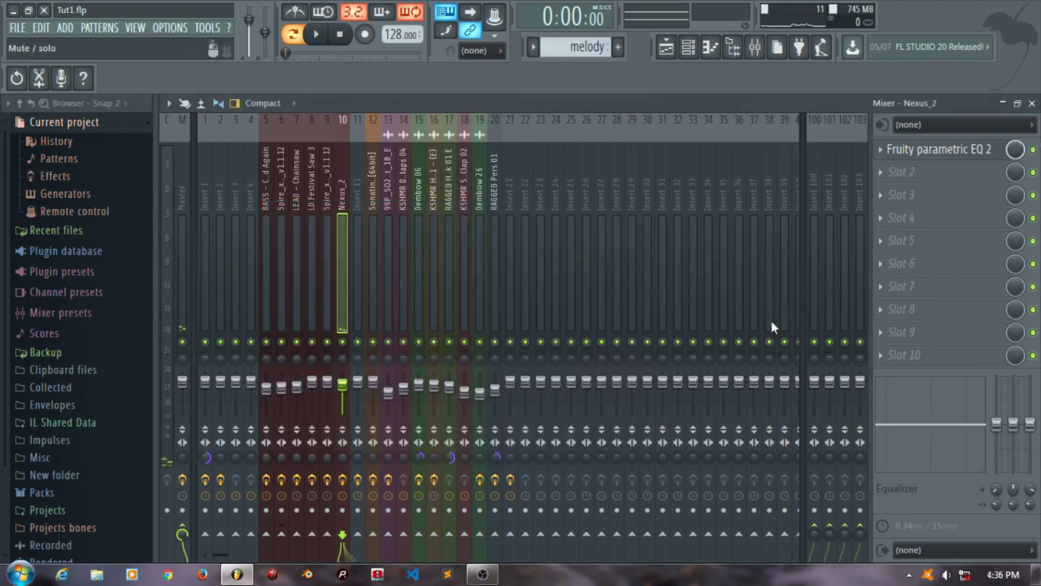
pyautogui.press('space')
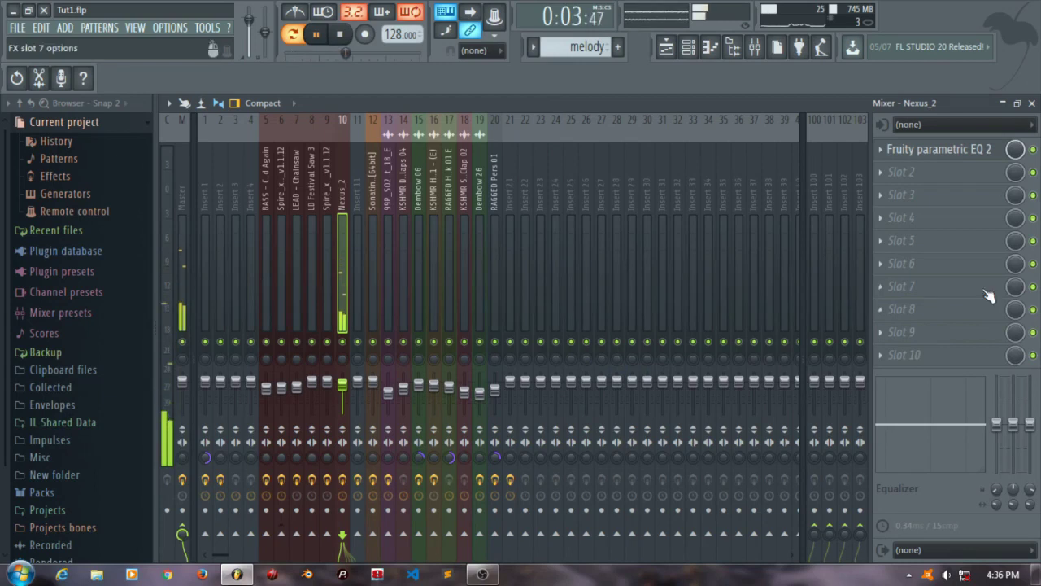
pyautogui.press('space')
pyautogui.click(1032, 104)
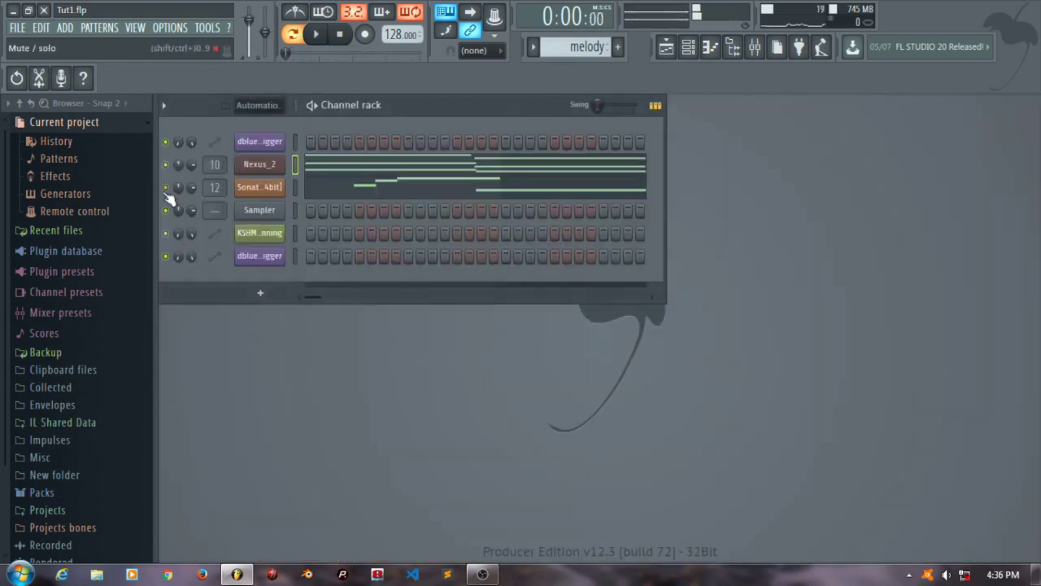
# Step: Play the Sonatina Violin melody in its piano roll, zoomed out to show the whole phrase
pyautogui.rightClick(273, 186)
pyautogui.click(313, 187)
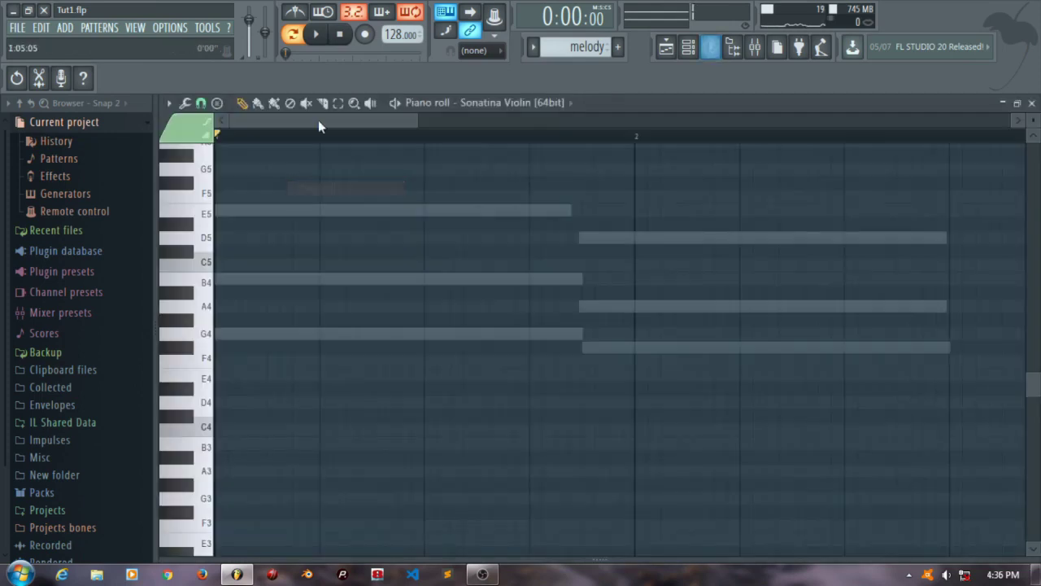
pyautogui.click(395, 103)
pyautogui.scroll(8, 439, 292)
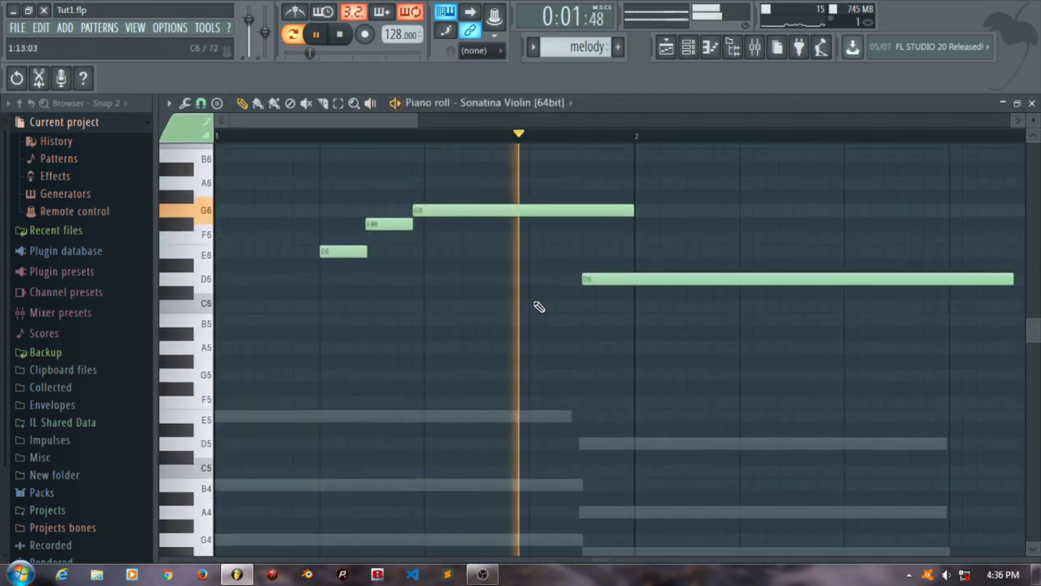
pyautogui.moveTo(417, 121); pyautogui.dragTo(753, 120)
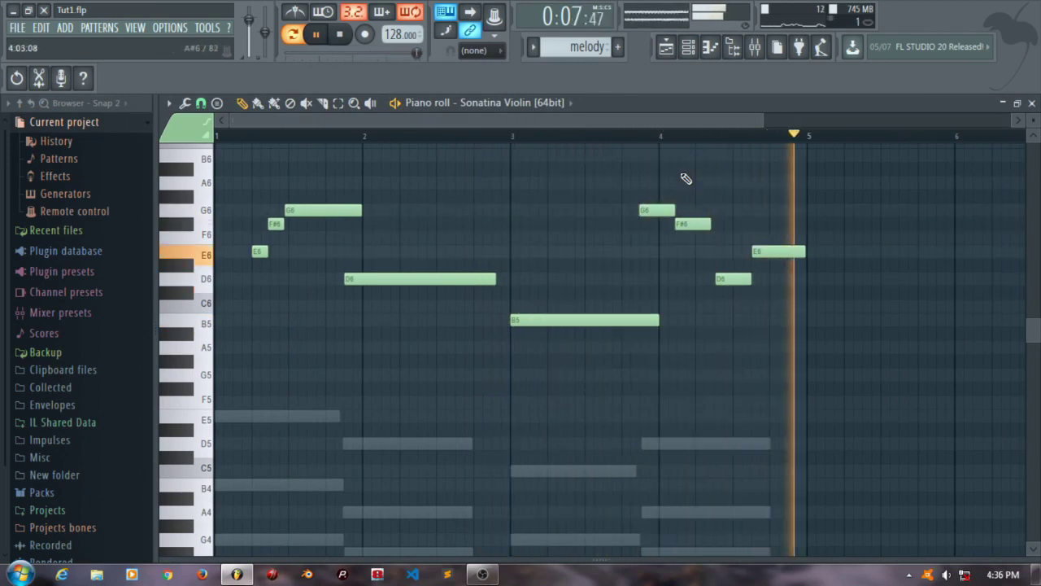
# Step: Stop playback and open Fruity Parametric EQ 2 from the Sonatina Violin mixer track, closing the mixer behind it
pyautogui.click(755, 47)
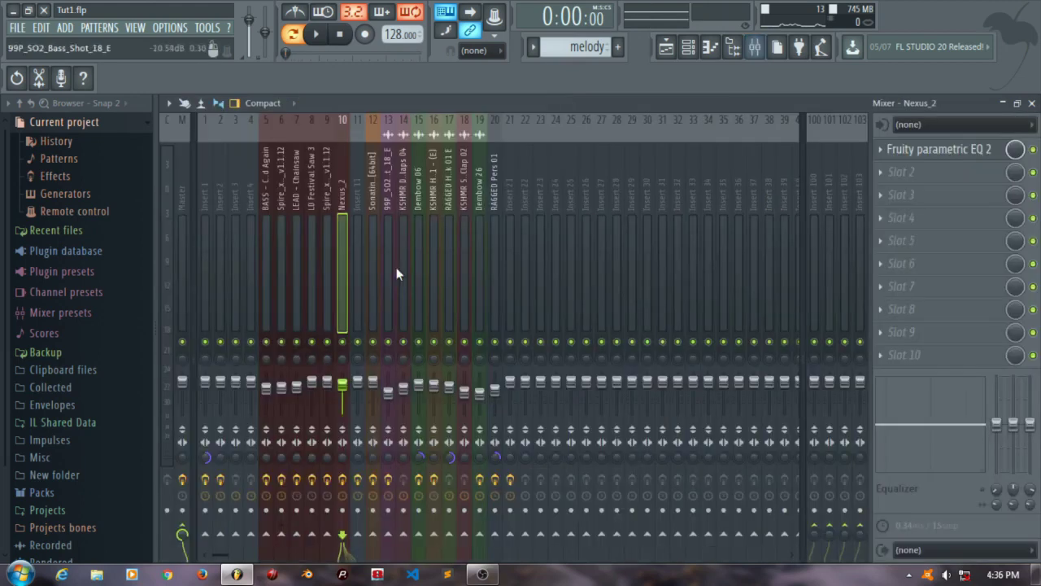
pyautogui.press('space')
pyautogui.click(375, 197)
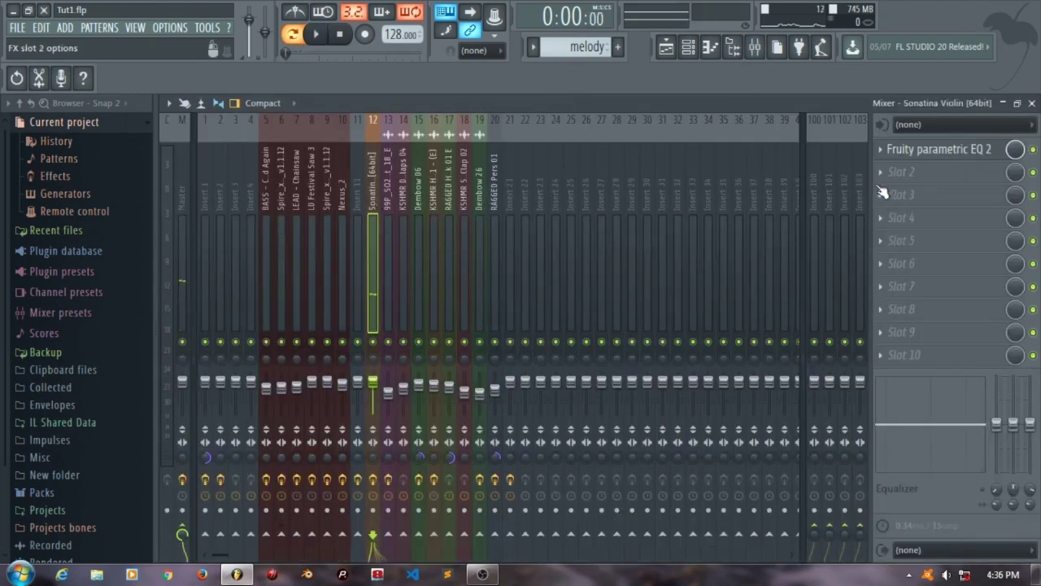
pyautogui.click(926, 151)
pyautogui.click(1032, 104)
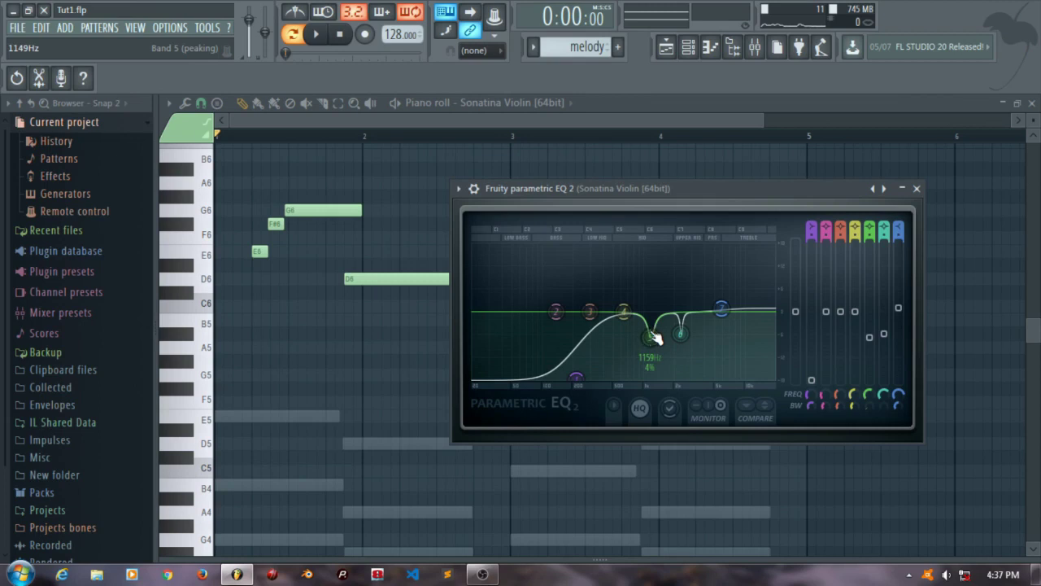
# Step: Reset band 5 of the Sonatina Violin equalizer to its default level, frequency and bandwidth
pyautogui.rightClick(651, 340)
pyautogui.click(676, 360)
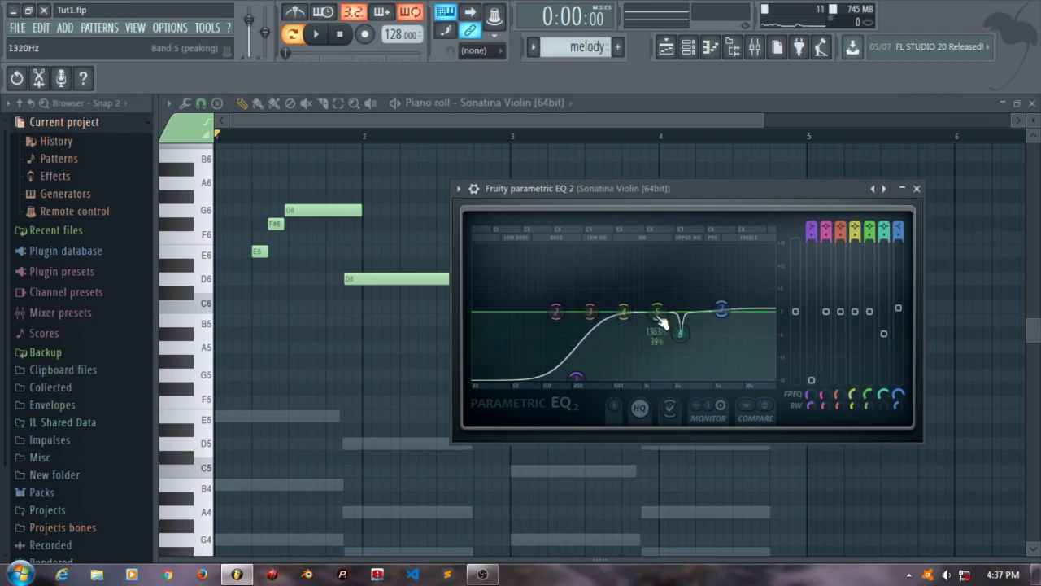
# Step: Boost band 5 of the Sonatina Violin equalizer by about 11.2 dB near 1274 Hz and narrow its bandwidth to about 5%
pyautogui.moveTo(662, 323); pyautogui.dragTo(658, 280)
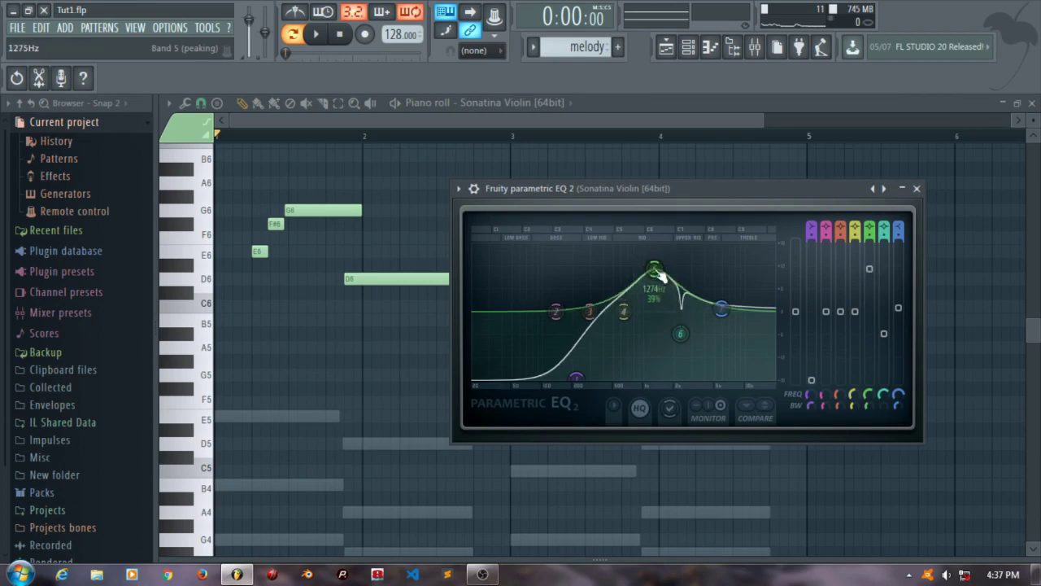
pyautogui.scroll(-10, 666, 294)
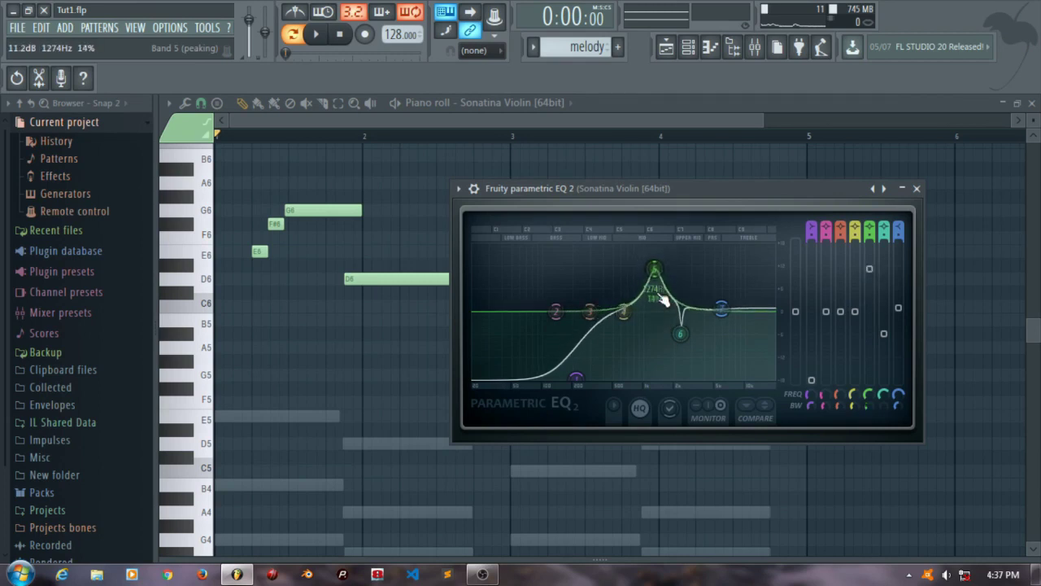
pyautogui.scroll(5, 664, 299)
pyautogui.scroll(-3, 664, 300)
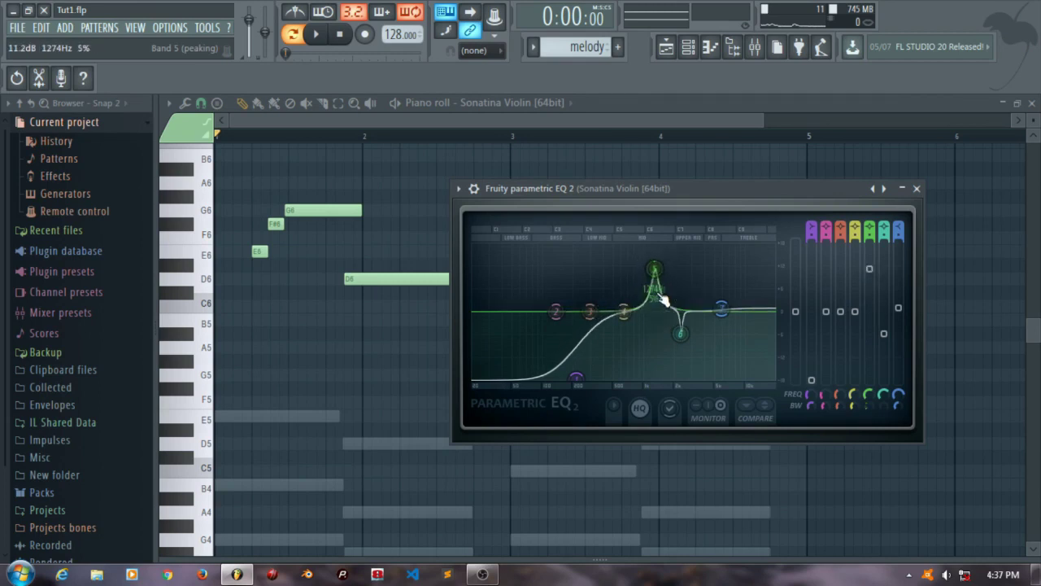
pyautogui.scroll(4, 663, 299)
pyautogui.scroll(-4, 664, 300)
# Step: Shift the narrow band 5 peak slightly higher in frequency and lower it into a cut matching band 6's level
pyautogui.moveTo(655, 270)
pyautogui.mouseDown()
pyautogui.moveTo(675, 269)
pyautogui.moveTo(650, 263)
pyautogui.moveTo(666, 271)
pyautogui.moveTo(660, 261)
pyautogui.mouseUp()
pyautogui.press('x')
pyautogui.moveTo(870, 261); pyautogui.dragTo(870, 326)
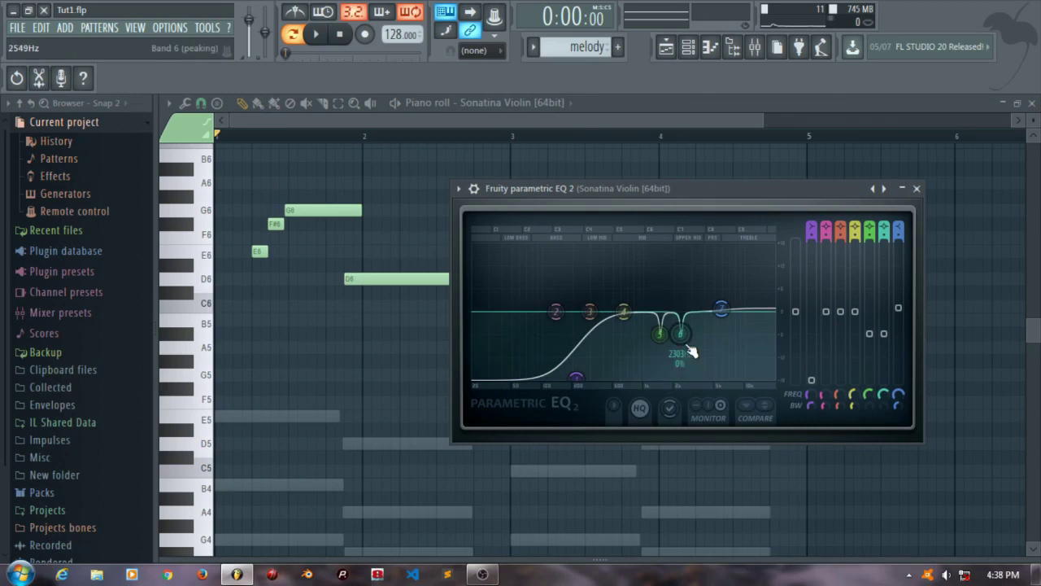
# Step: Close the equalizer and piano roll, open the Playlist, and play the melody section from bar 5 with the drop in view
pyautogui.click(917, 189)
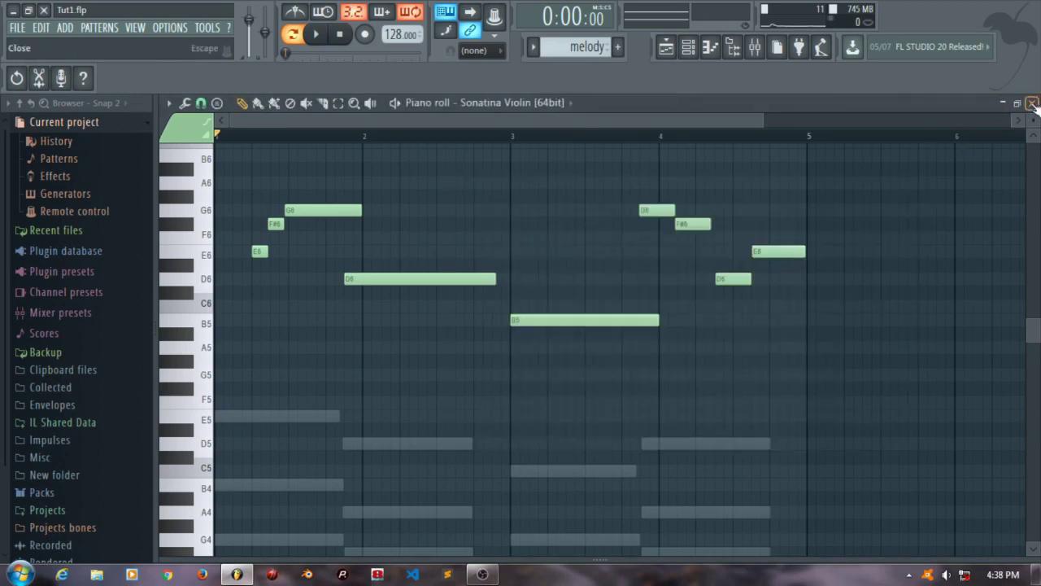
pyautogui.click(1033, 104)
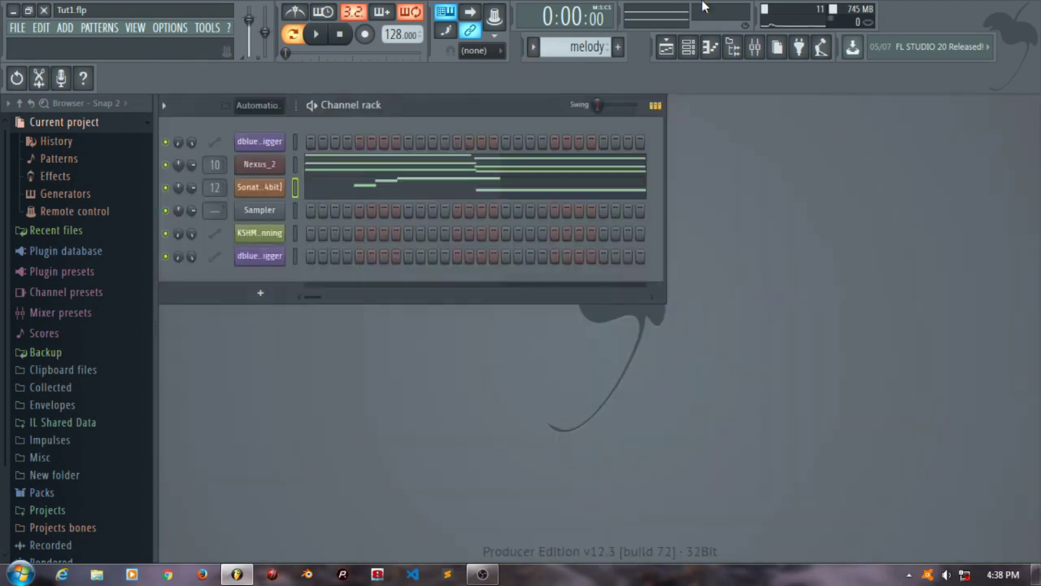
pyautogui.click(666, 47)
pyautogui.click(458, 139)
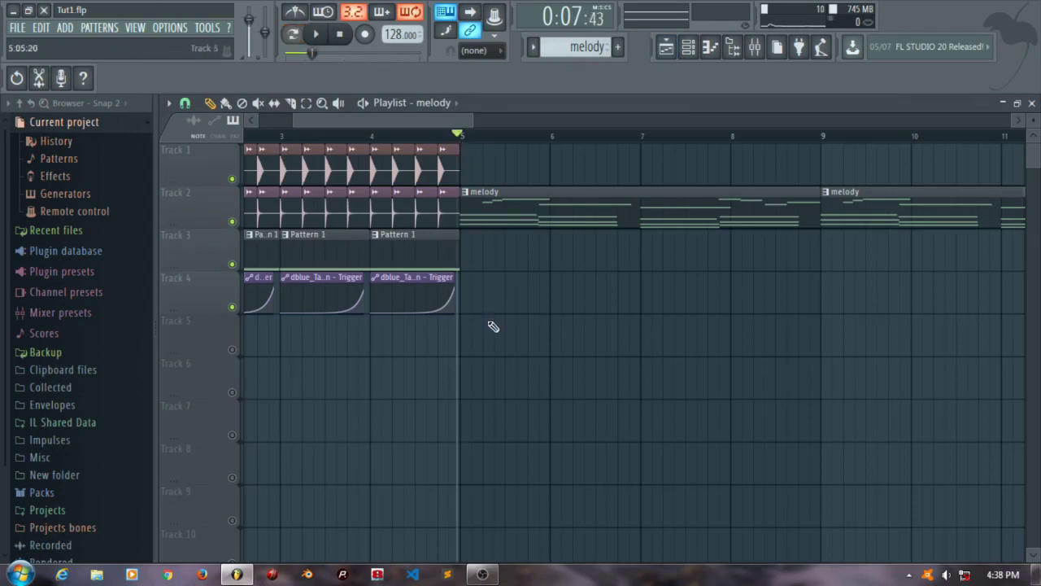
pyautogui.press('space')
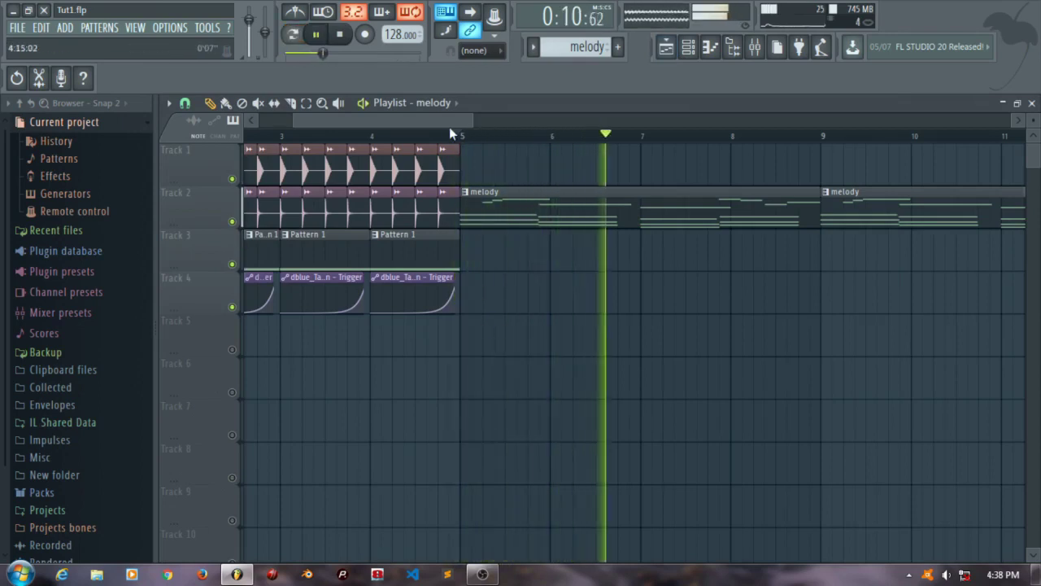
pyautogui.moveTo(469, 121); pyautogui.dragTo(611, 118)
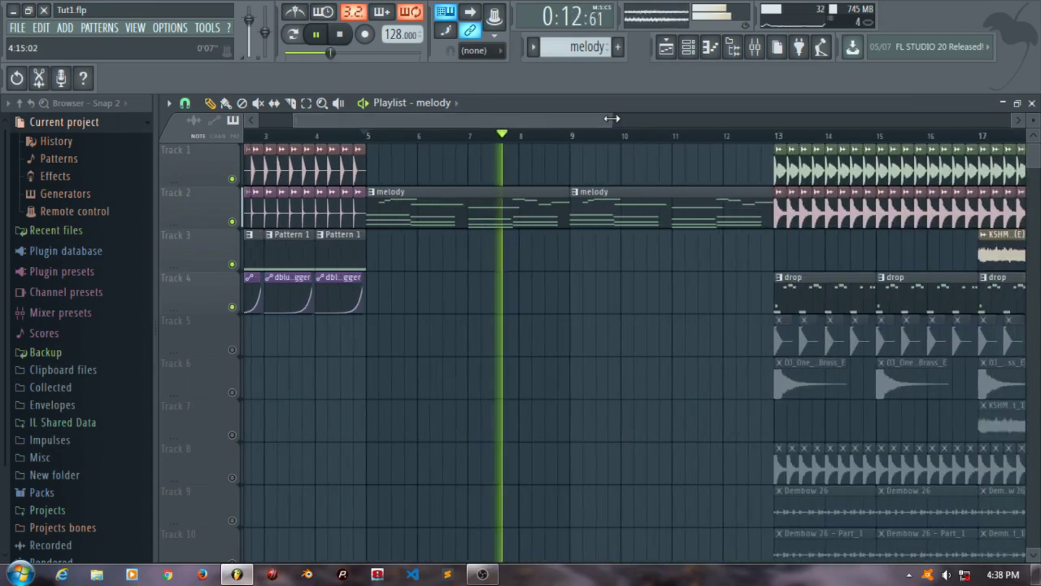
# Step: Enable all muted Playlist tracks from Track 5 downward and stop playback
pyautogui.rightClick(232, 310)
pyautogui.rightClick(232, 310)
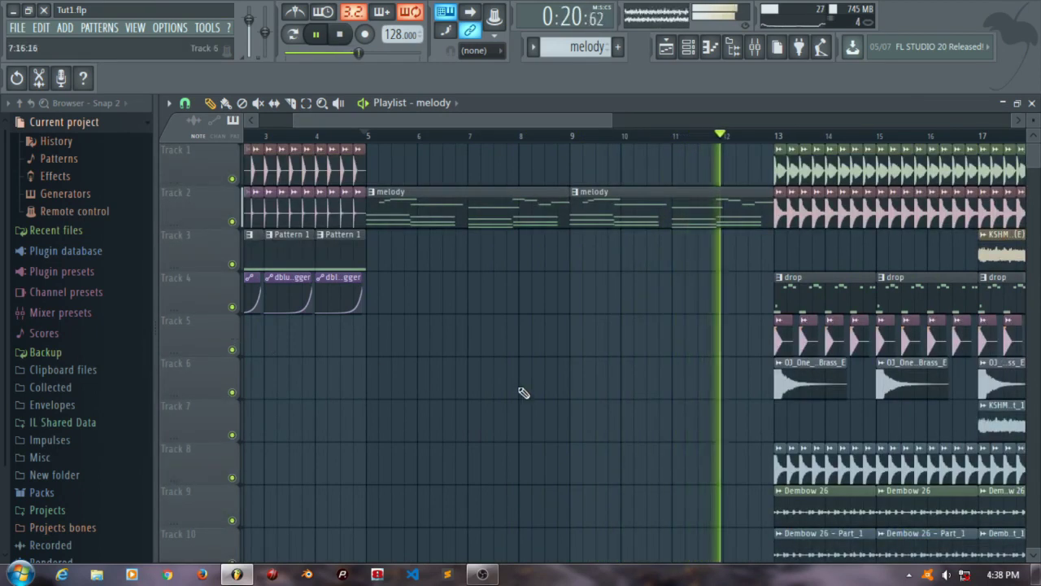
pyautogui.press('space')
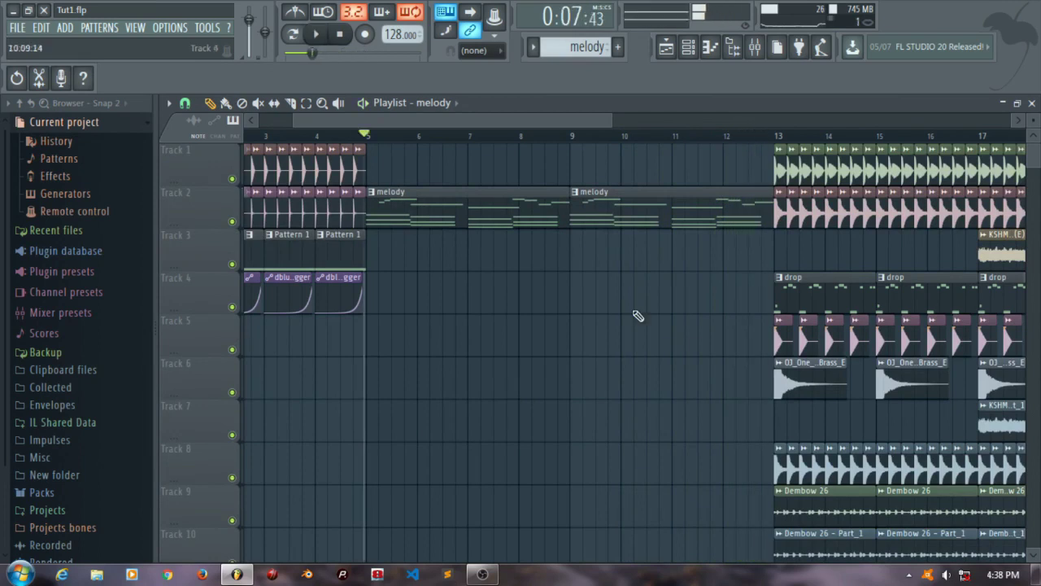
# Step: Delete both melody pattern clips from Track 2 before bar 13
pyautogui.moveTo(574, 122); pyautogui.dragTo(616, 124)
pyautogui.scroll(-2, 755, 374)
pyautogui.scroll(2, 755, 374)
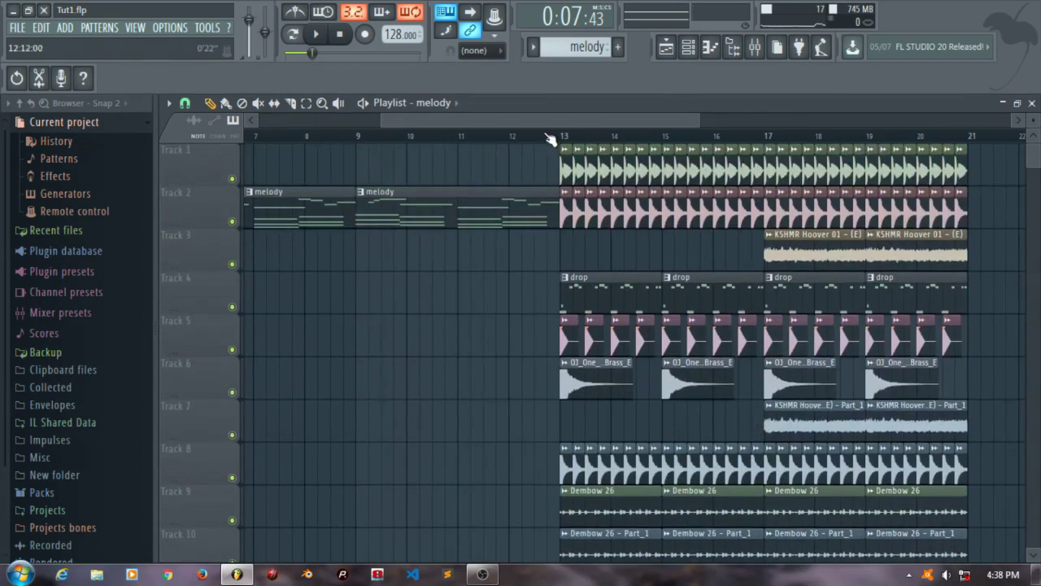
pyautogui.rightClick(511, 216)
pyautogui.rightClick(320, 203)
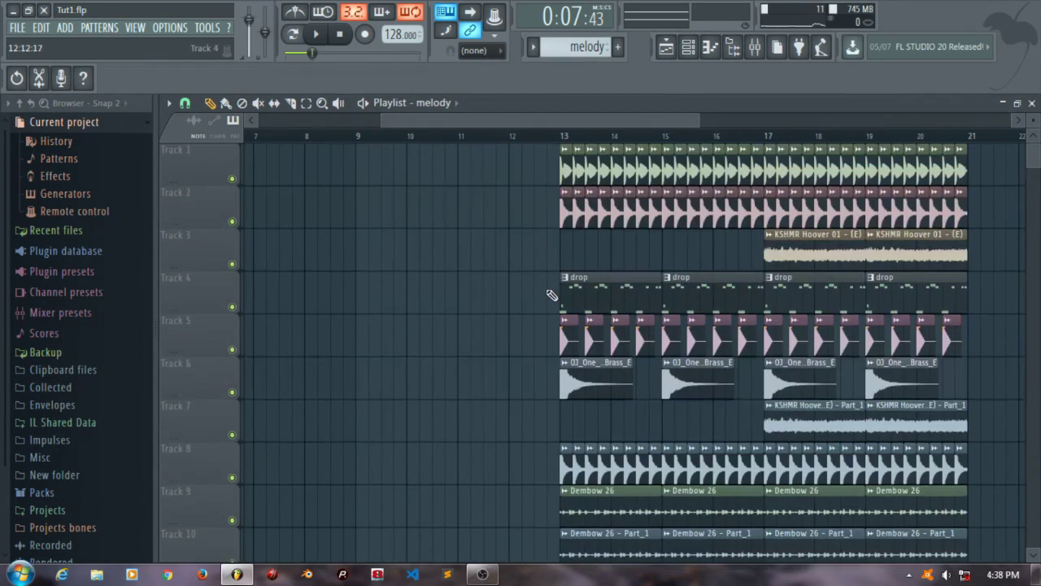
# Step: Solo the drop pattern on Track 4, play it from bar 13, and restore all tracks after stopping
pyautogui.scroll(7, 569, 163)
pyautogui.moveTo(515, 124); pyautogui.dragTo(526, 124)
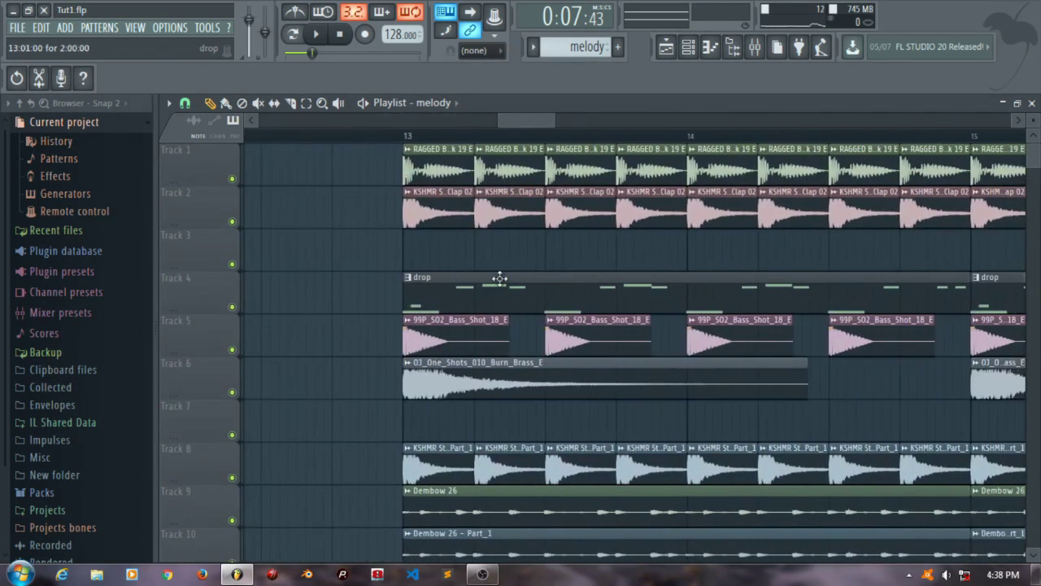
pyautogui.rightClick(232, 307)
pyautogui.click(402, 137)
pyautogui.press('space')
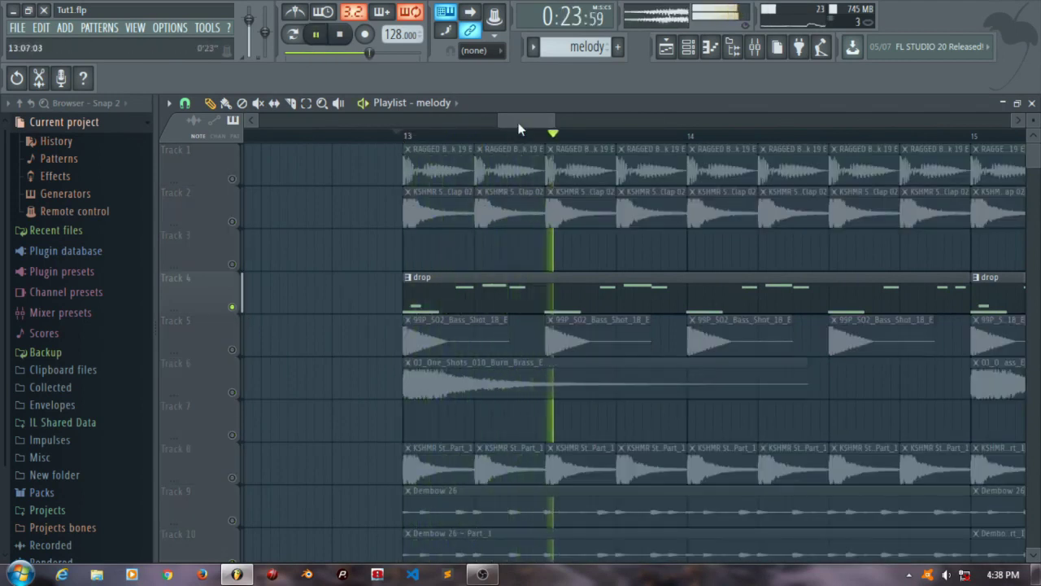
pyautogui.moveTo(554, 119); pyautogui.dragTo(668, 117)
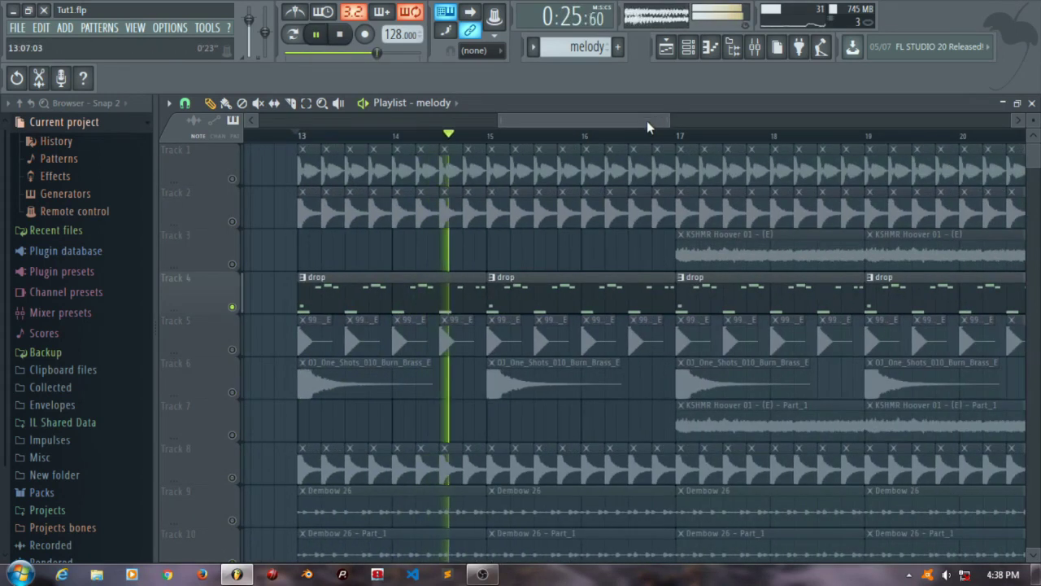
pyautogui.moveTo(621, 123); pyautogui.dragTo(609, 118)
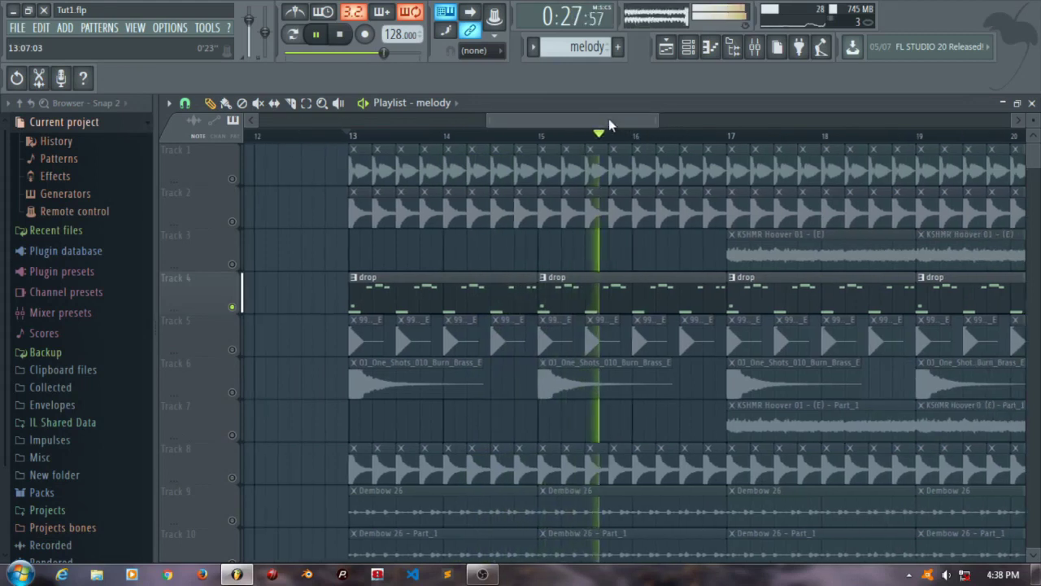
pyautogui.press('space')
pyautogui.rightClick(233, 309)
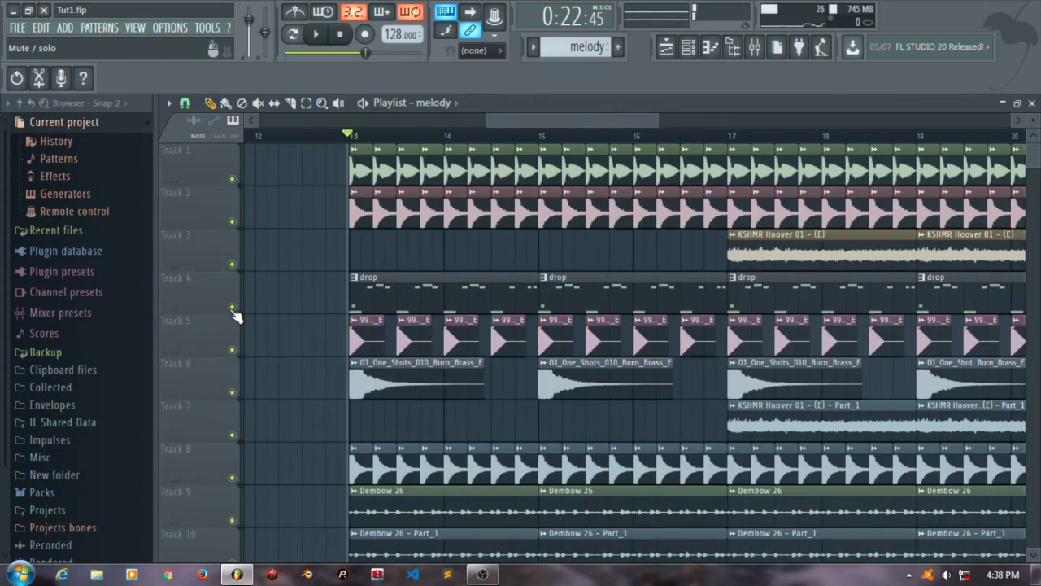
# Step: Solo the KSHMR Hoover 01 clips on Track 3 and play them from just before bar 17
pyautogui.rightClick(232, 265)
pyautogui.click(721, 135)
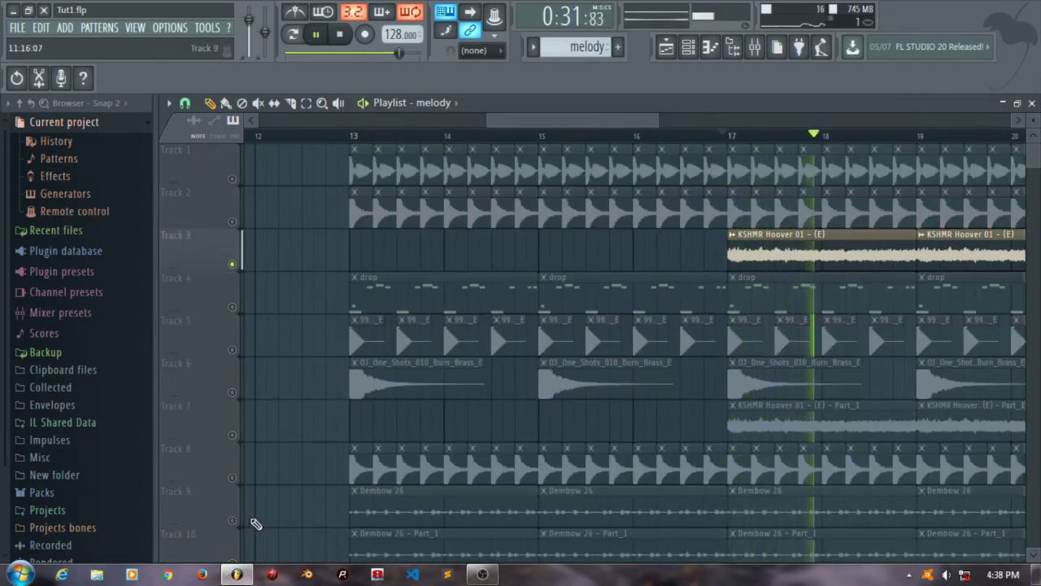
pyautogui.press('space')
# Step: Enable Track 7 alongside Track 3, play both Hoover layers together, and mute the two tracks after stopping
pyautogui.click(233, 436)
pyautogui.press('space')
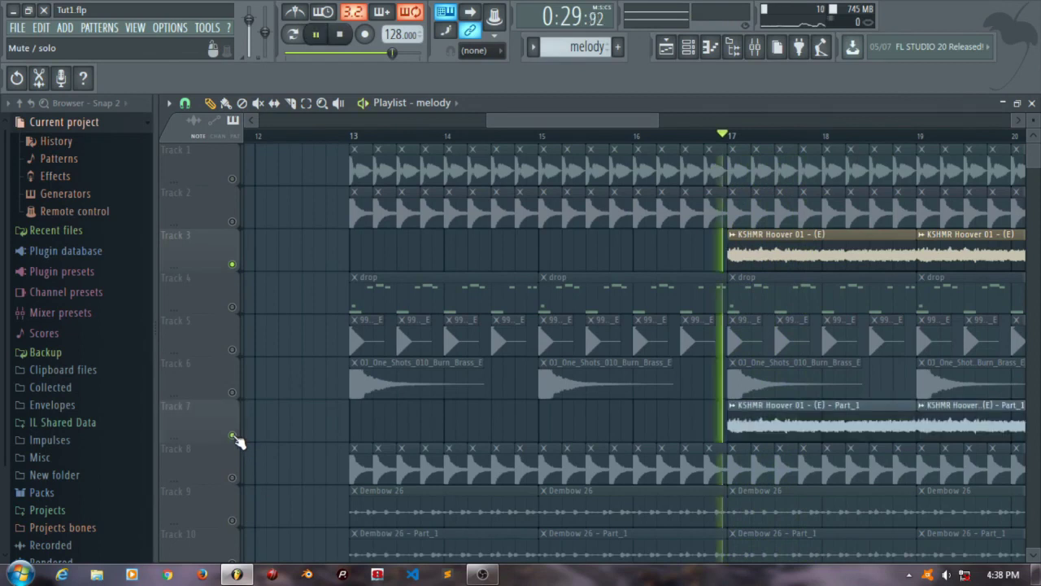
pyautogui.scroll(-1, 284, 447)
pyautogui.scroll(-1, 284, 447)
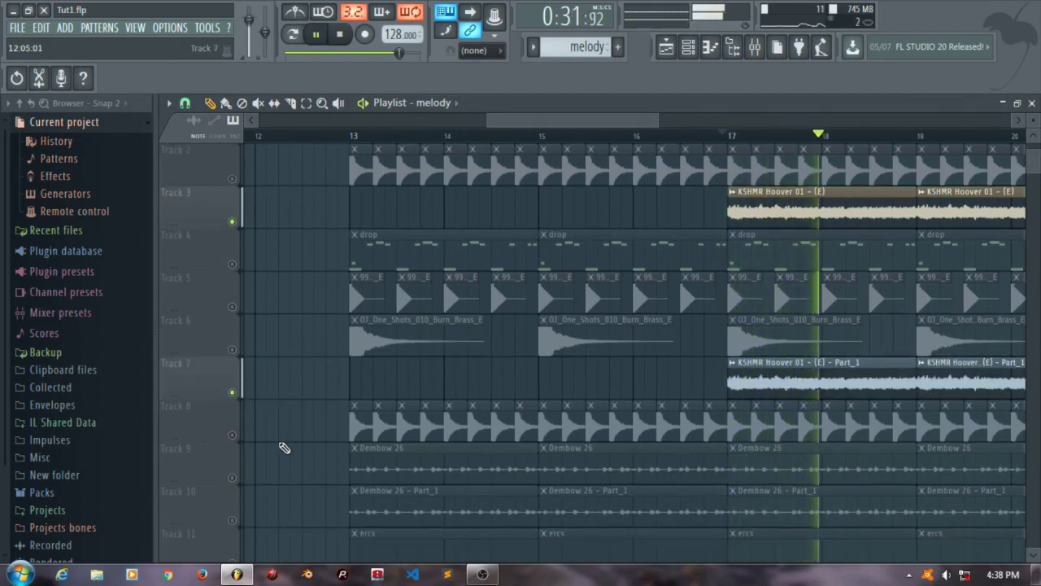
pyautogui.press('space')
pyautogui.click(232, 392)
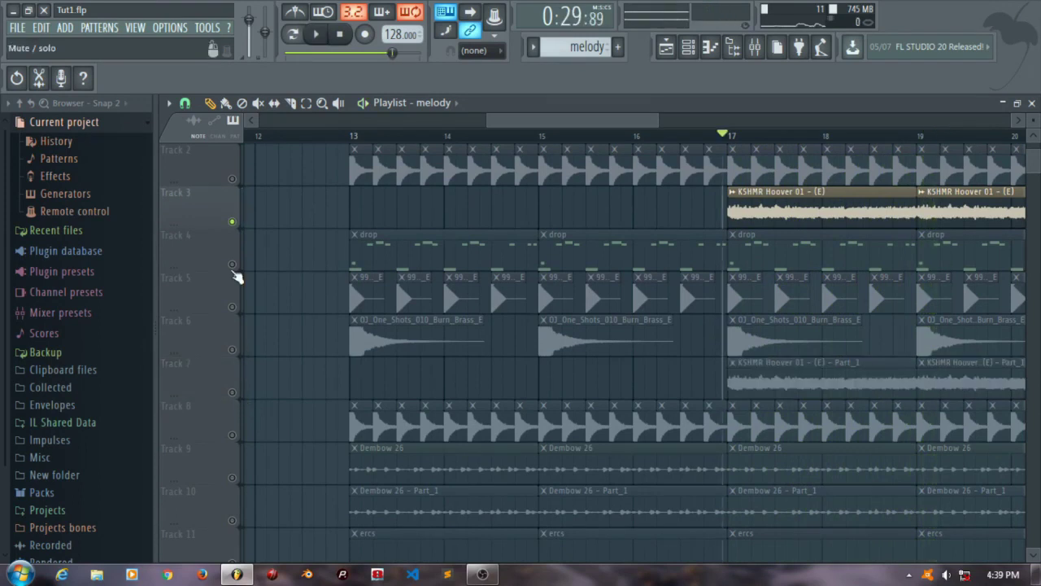
pyautogui.click(232, 222)
# Step: Enable the Dembow 26 loops on Tracks 9 and 10 and play them together from just before bar 13
pyautogui.scroll(-1, 268, 406)
pyautogui.click(232, 435)
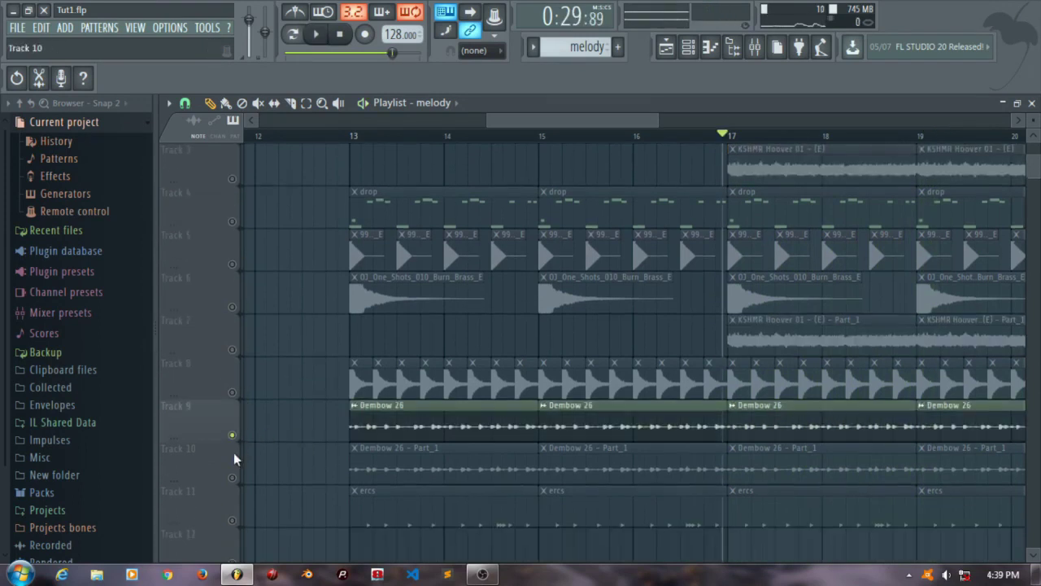
pyautogui.click(233, 478)
pyautogui.click(345, 135)
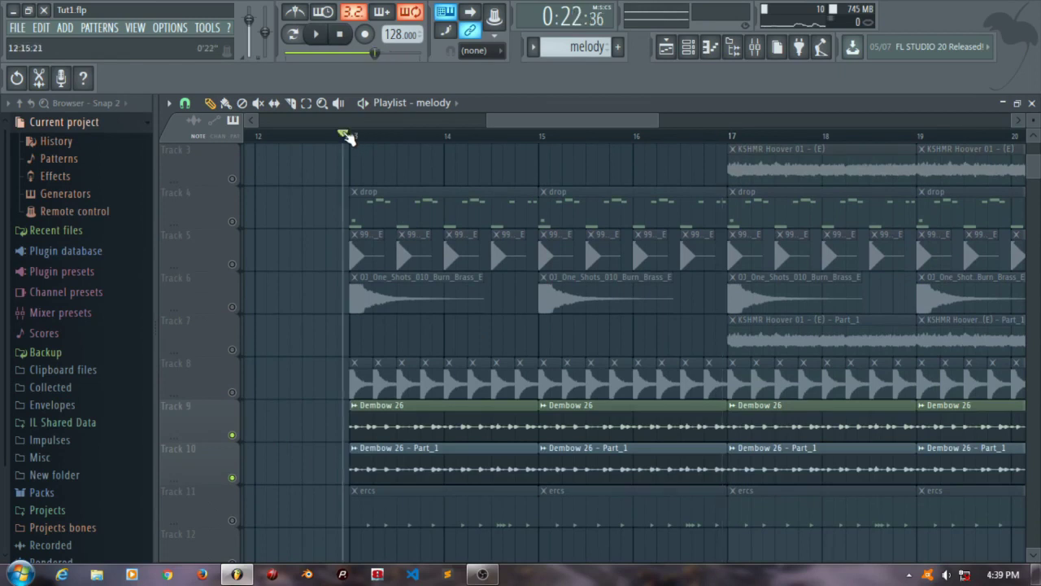
pyautogui.press('space')
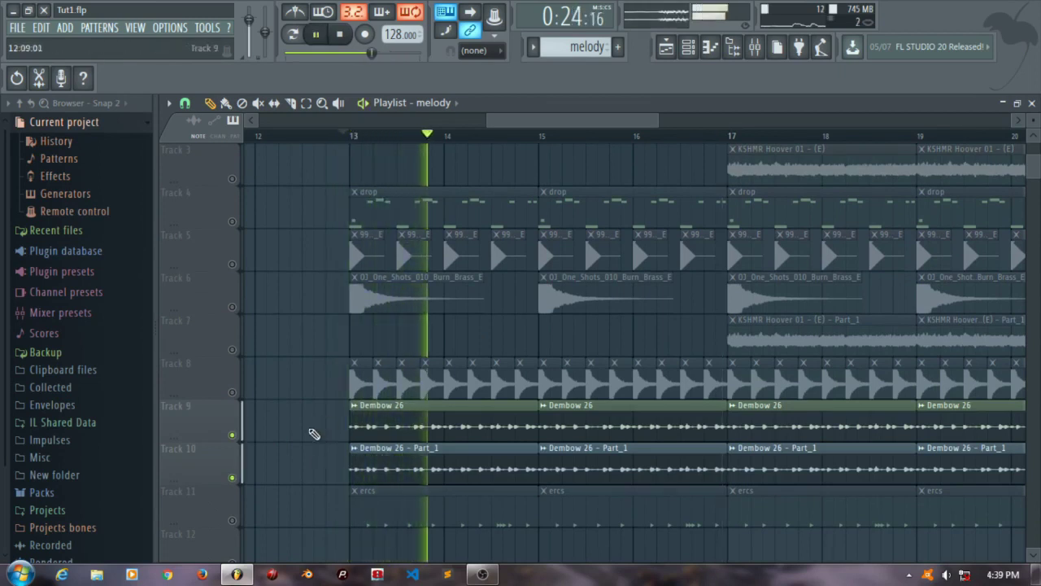
pyautogui.press('space')
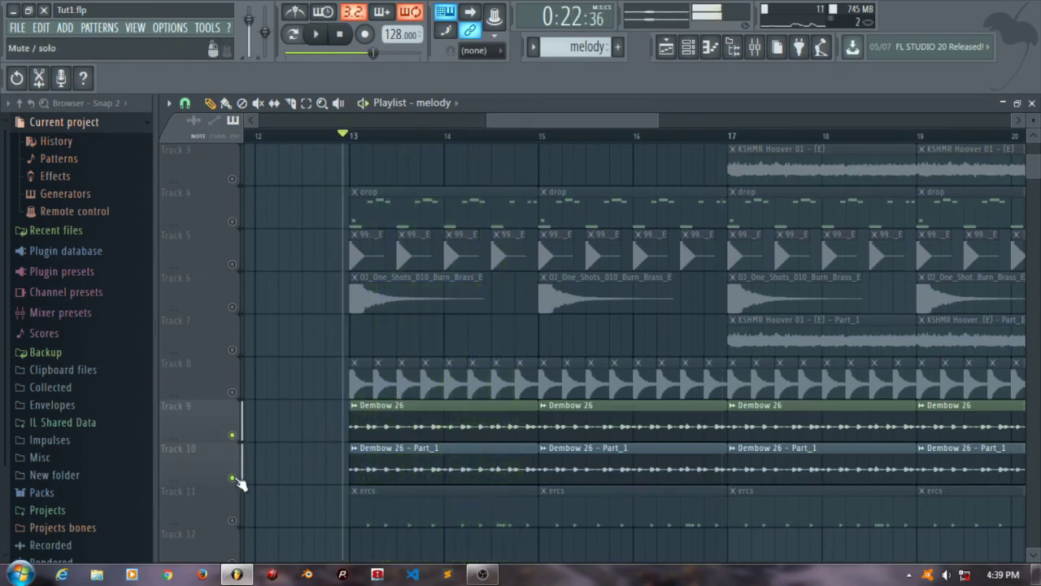
# Step: Mute Tracks 9 and 10, play the ercs pattern on Track 11 alone, and re-enable all tracks after stopping
pyautogui.click(233, 477)
pyautogui.click(232, 435)
pyautogui.scroll(-1, 245, 447)
pyautogui.click(232, 478)
pyautogui.press('space')
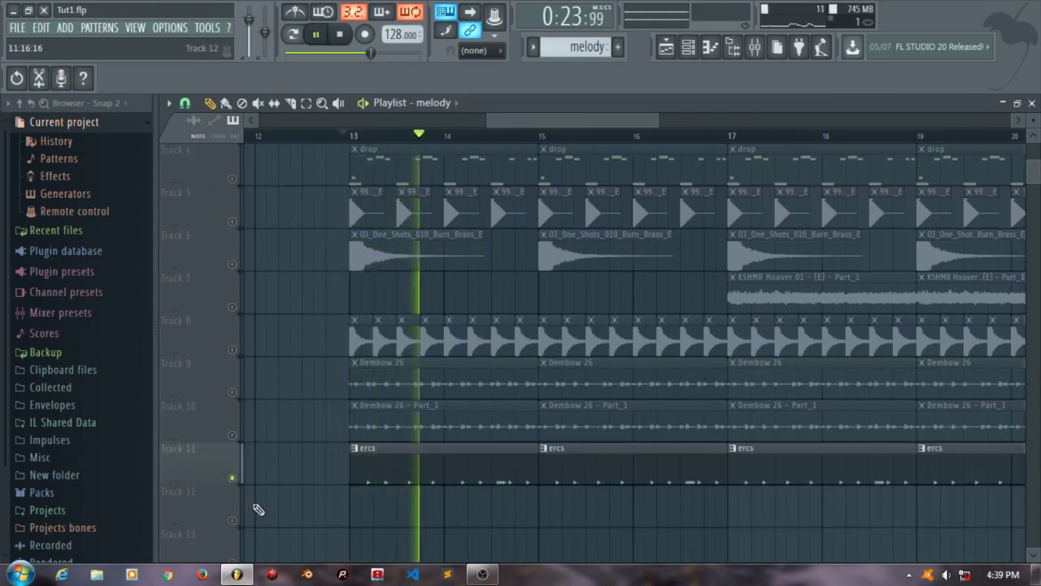
pyautogui.press('space')
pyautogui.keyDown('ctrl'); pyautogui.click(232, 478); pyautogui.keyUp('ctrl')
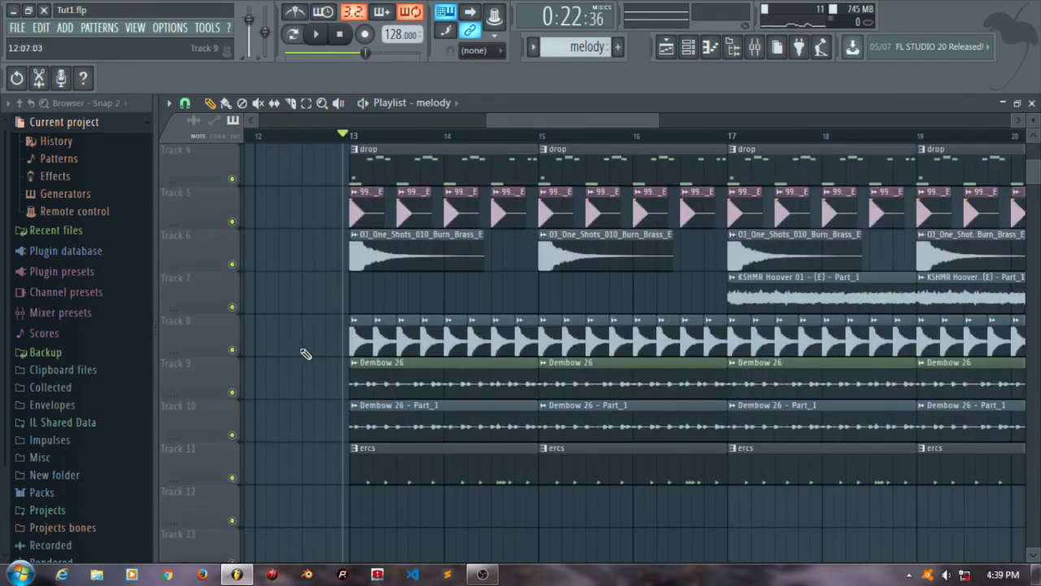
# Step: Solo the OJ_One_Shots_010_Burn_Brass_E clips on Track 6, play them from bar 13, and restore all tracks after stopping
pyautogui.press('space')
pyautogui.press('space')
pyautogui.keyDown('ctrl'); pyautogui.click(232, 264); pyautogui.keyUp('ctrl')
pyautogui.press('space')
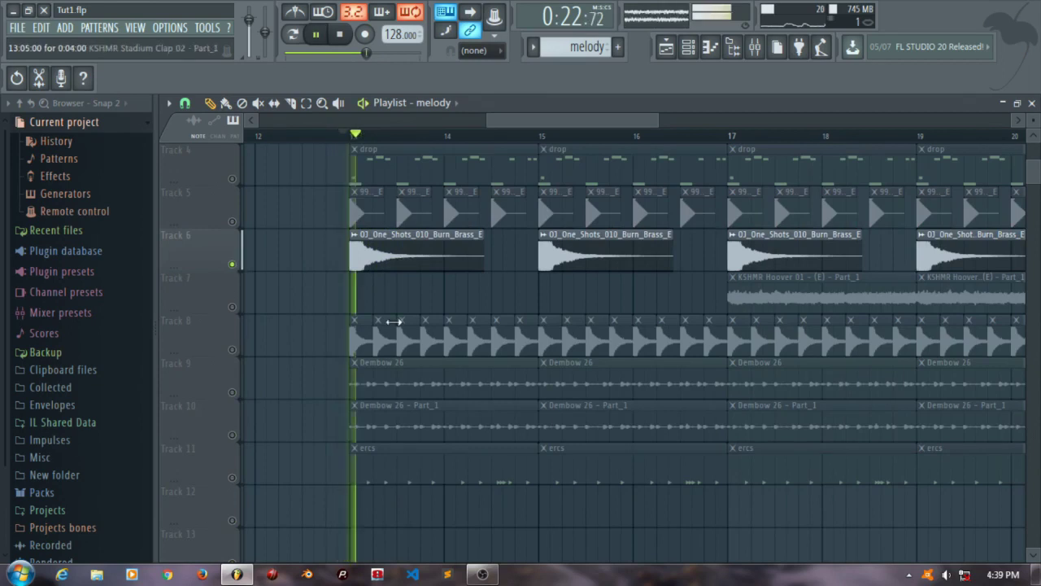
pyautogui.press('space')
pyautogui.keyDown('ctrl'); pyautogui.click(232, 264); pyautogui.keyUp('ctrl')
# Step: Play the full drop from bar 13 with all tracks enabled, following it to about bar 20 before stopping
pyautogui.press('space')
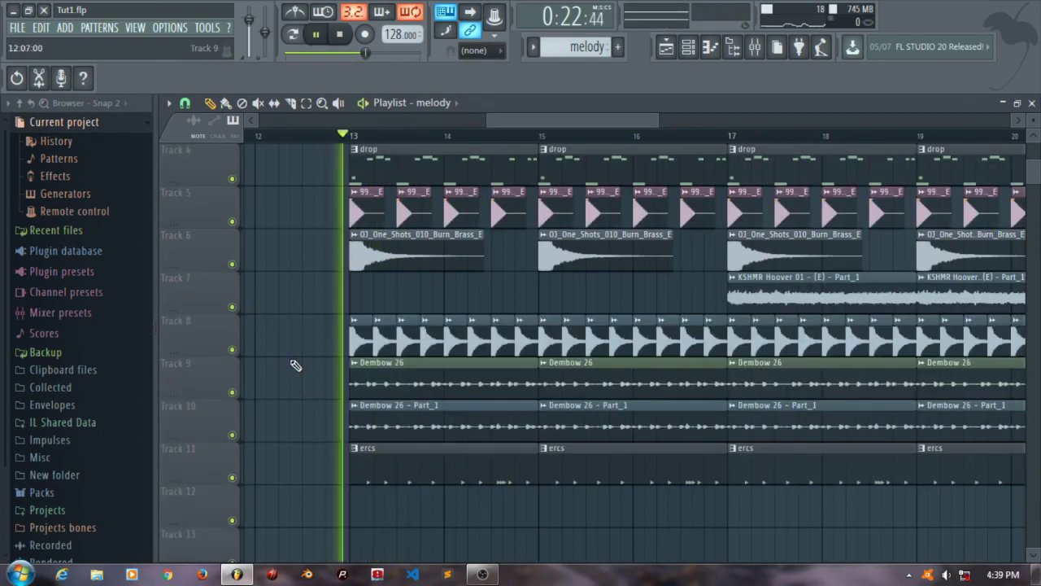
pyautogui.scroll(3, 480, 330)
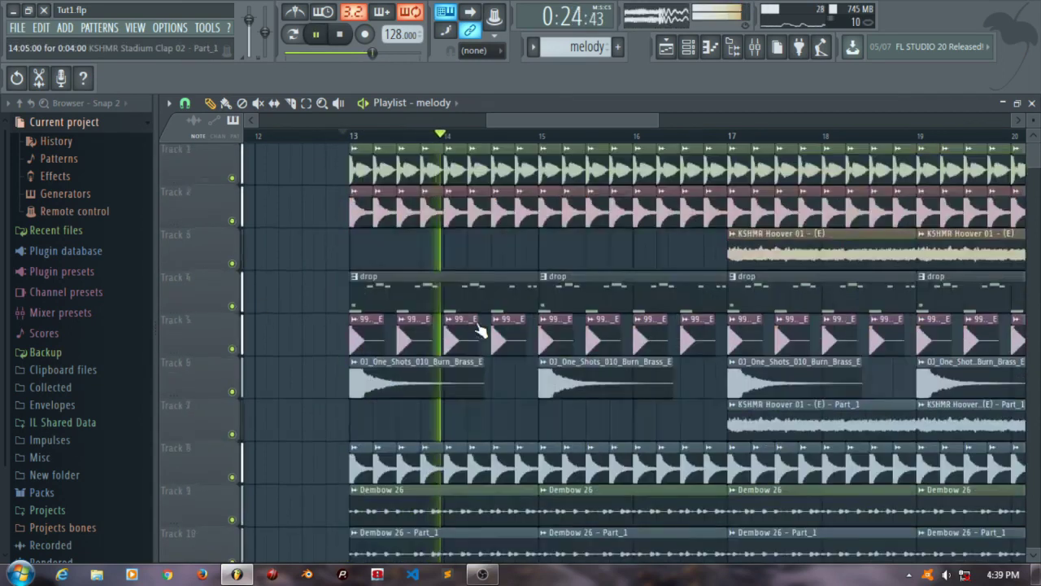
pyautogui.moveTo(659, 121); pyautogui.dragTo(707, 115)
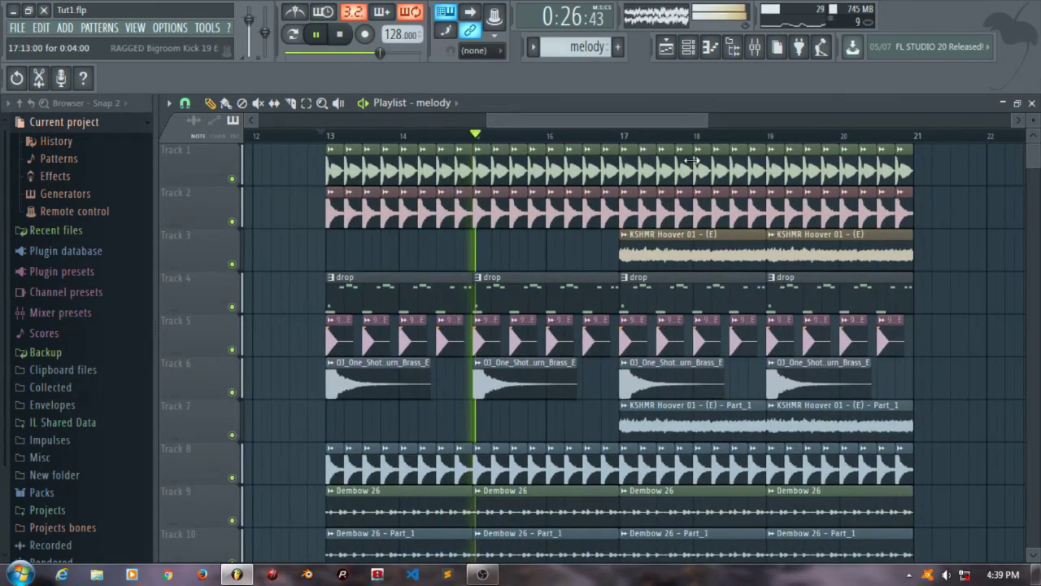
pyautogui.scroll(-1, 648, 335)
pyautogui.scroll(-1, 649, 334)
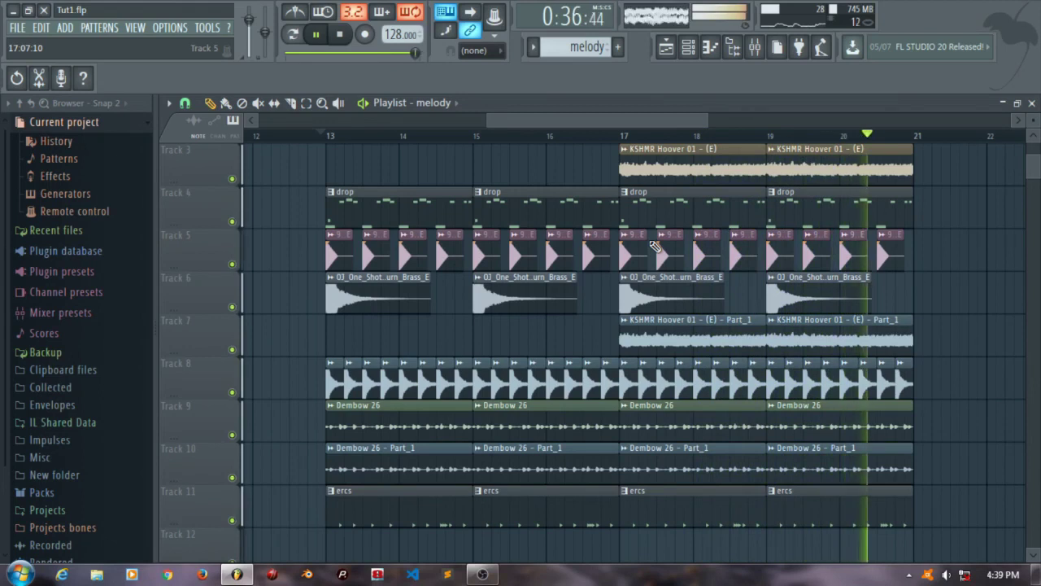
pyautogui.press('space')
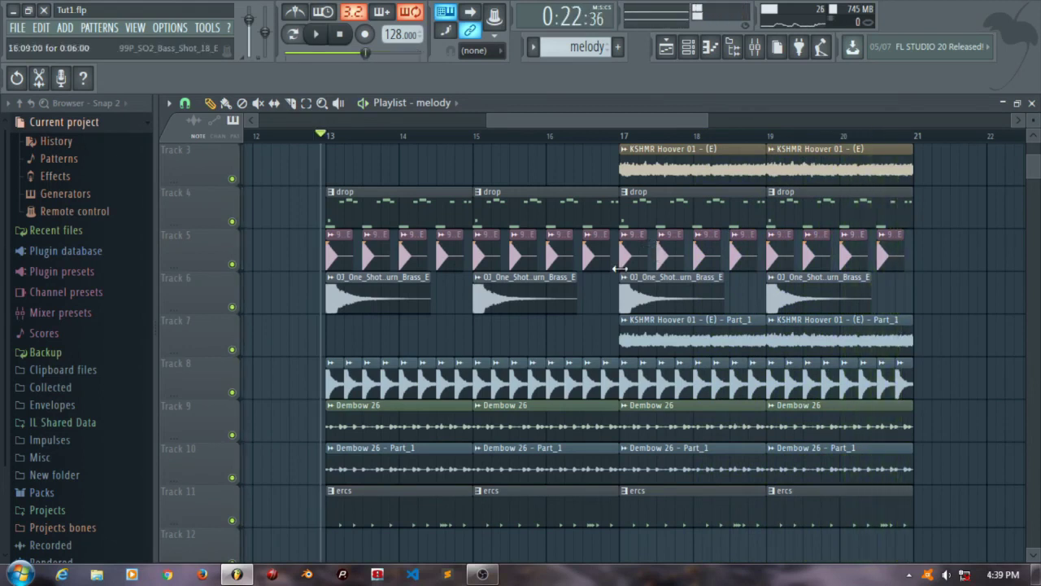
pyautogui.scroll(2, 498, 290)
pyautogui.moveTo(499, 121); pyautogui.dragTo(485, 120)
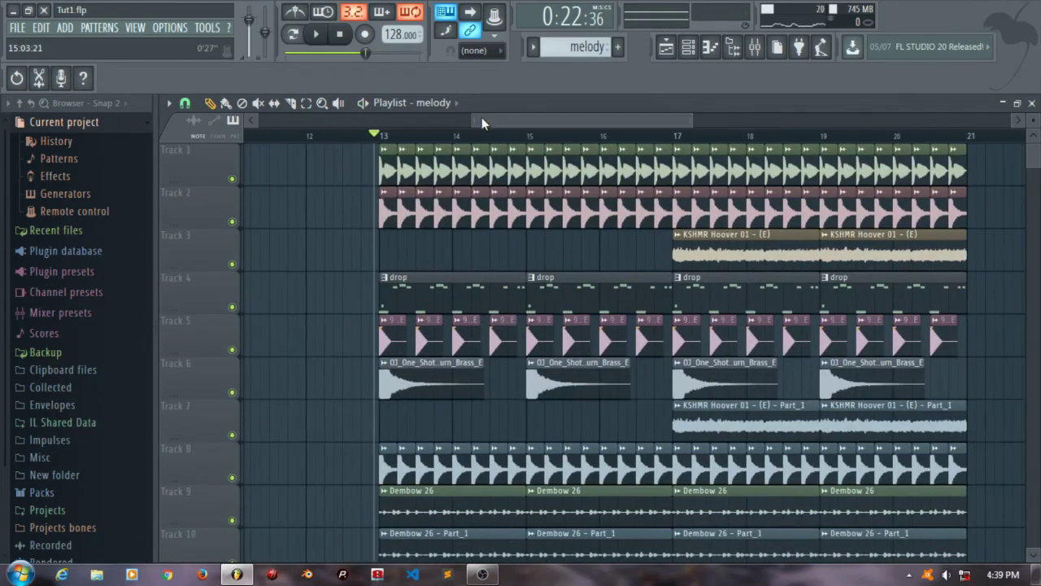
# Step: Look through the mixer inserts for the lead and sample tracks, including LD Festival Saw 3, LEAD - Chainsaw and the Spire insert 6
pyautogui.scroll(3, 407, 288)
pyautogui.scroll(3, 410, 301)
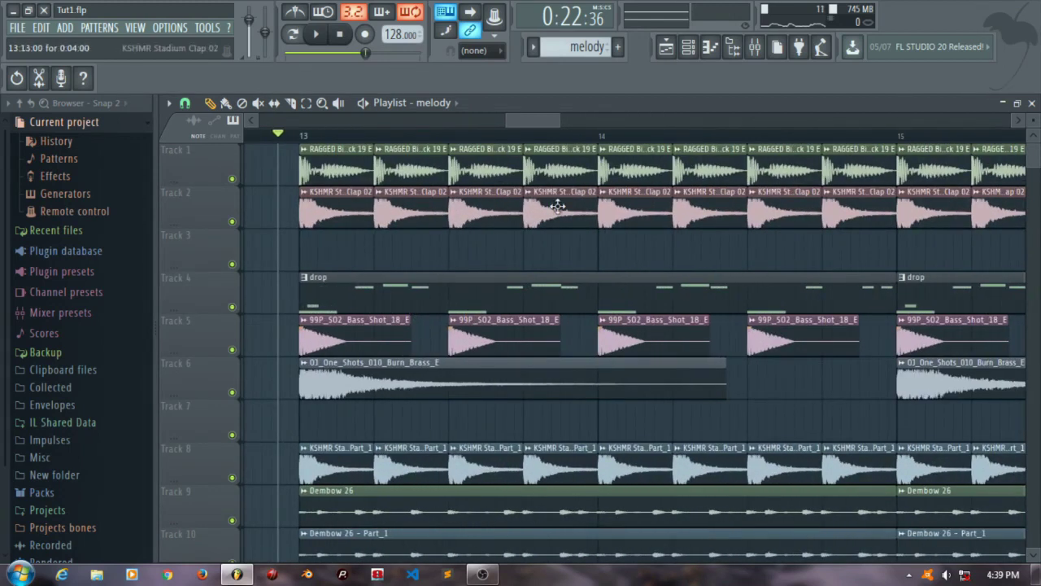
pyautogui.click(755, 48)
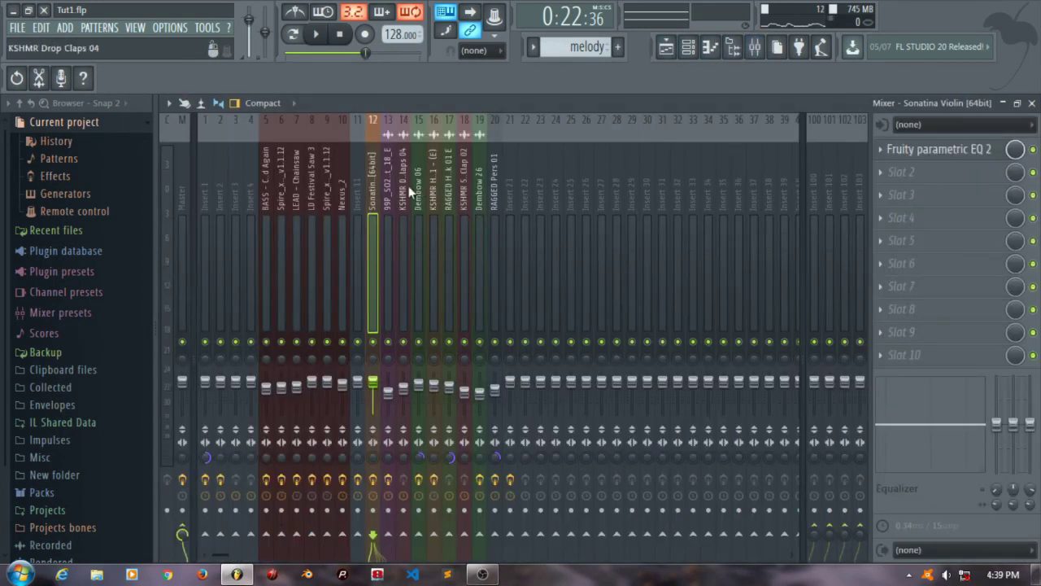
pyautogui.click(317, 176)
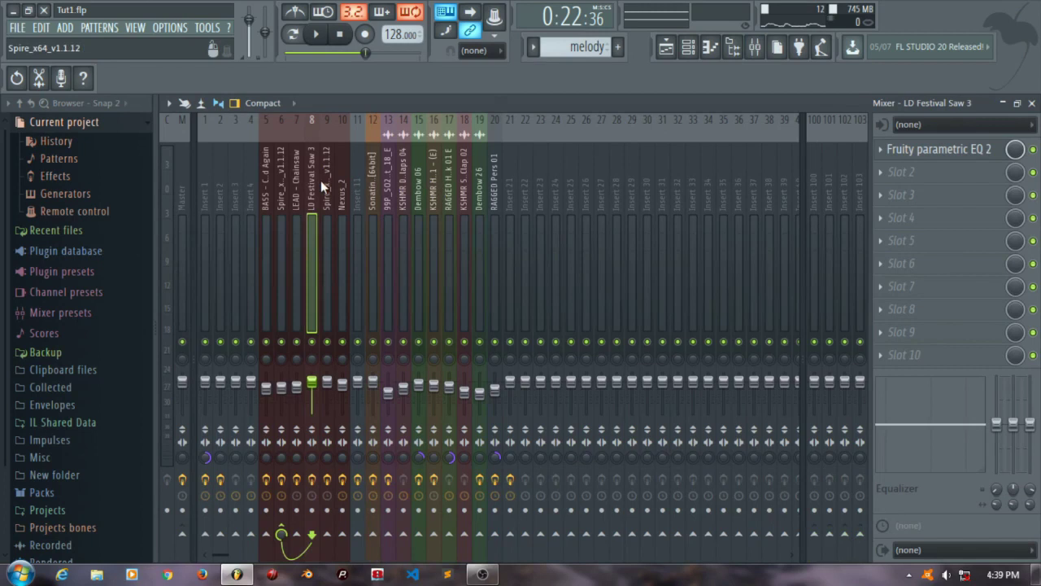
pyautogui.click(418, 179)
pyautogui.click(433, 181)
pyautogui.click(299, 182)
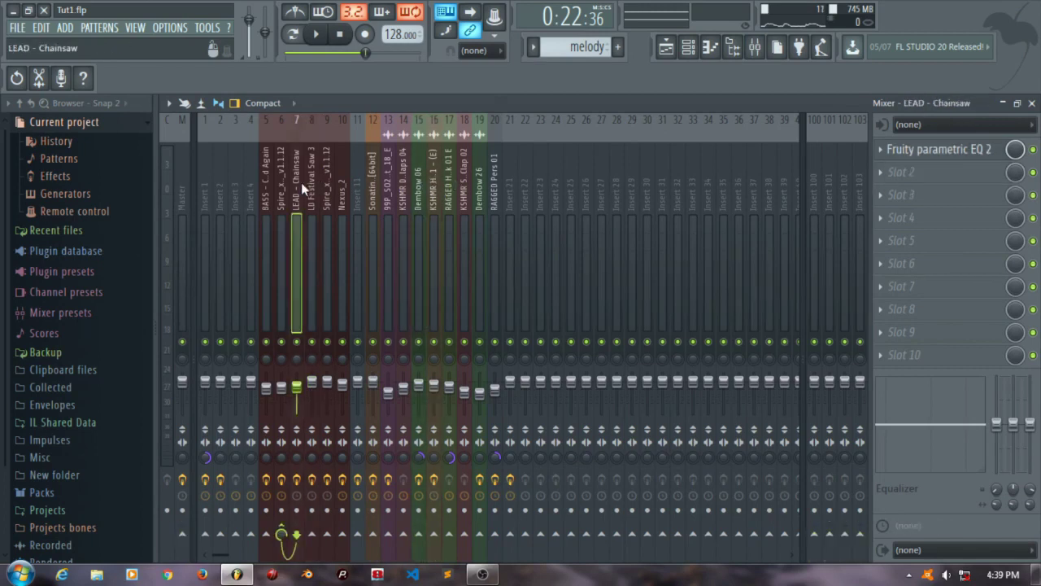
pyautogui.click(283, 178)
pyautogui.click(1032, 103)
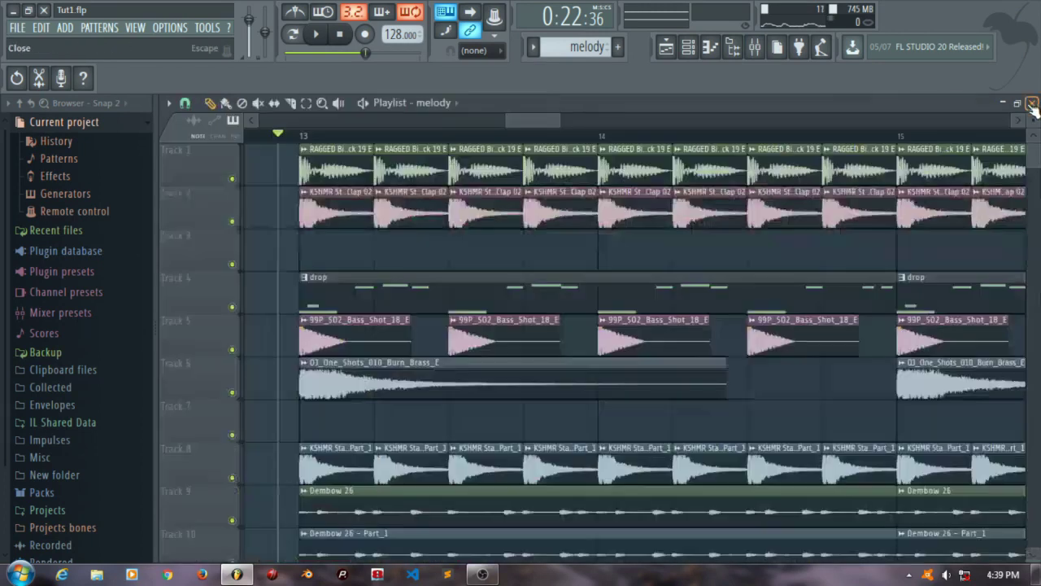
# Step: Show the drop pattern in the Channel rack and play it, muting LEAD - Warrior and LD Festival Saw 3 to hear Spire alone
pyautogui.click(1031, 103)
pyautogui.click(533, 47)
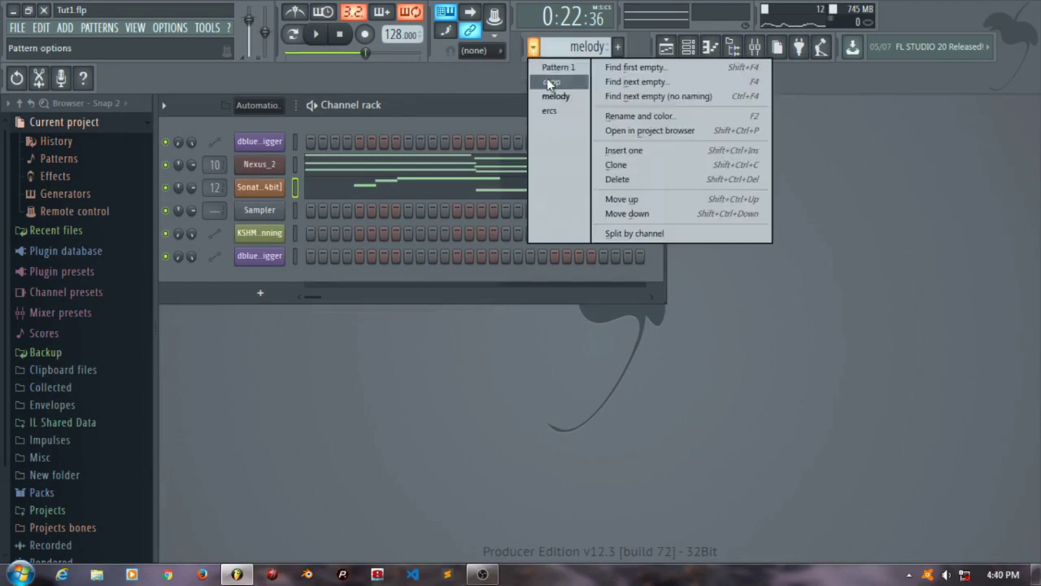
pyautogui.click(547, 79)
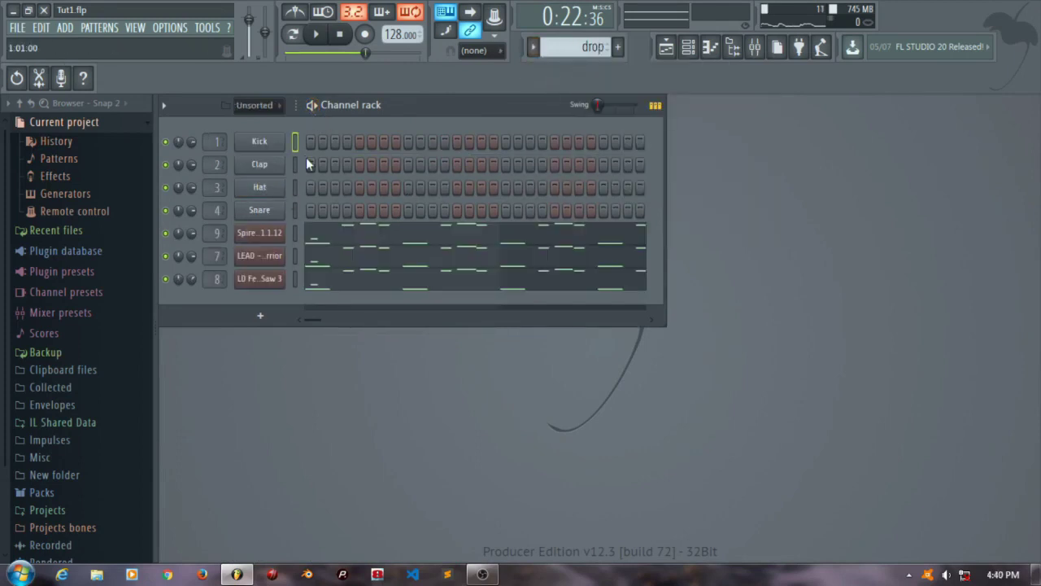
pyautogui.press('space')
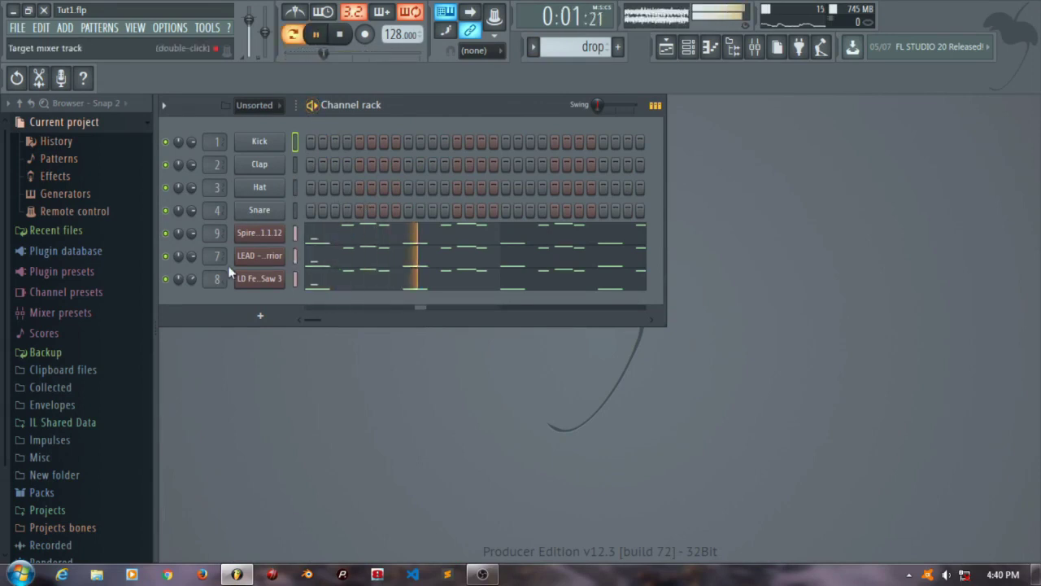
pyautogui.click(166, 256)
pyautogui.click(166, 279)
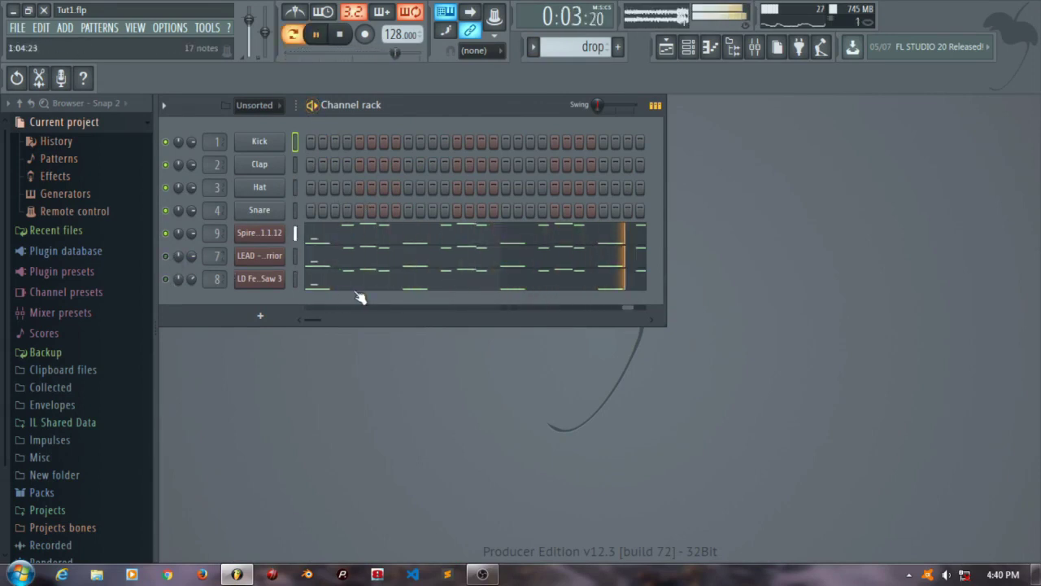
pyautogui.press('space')
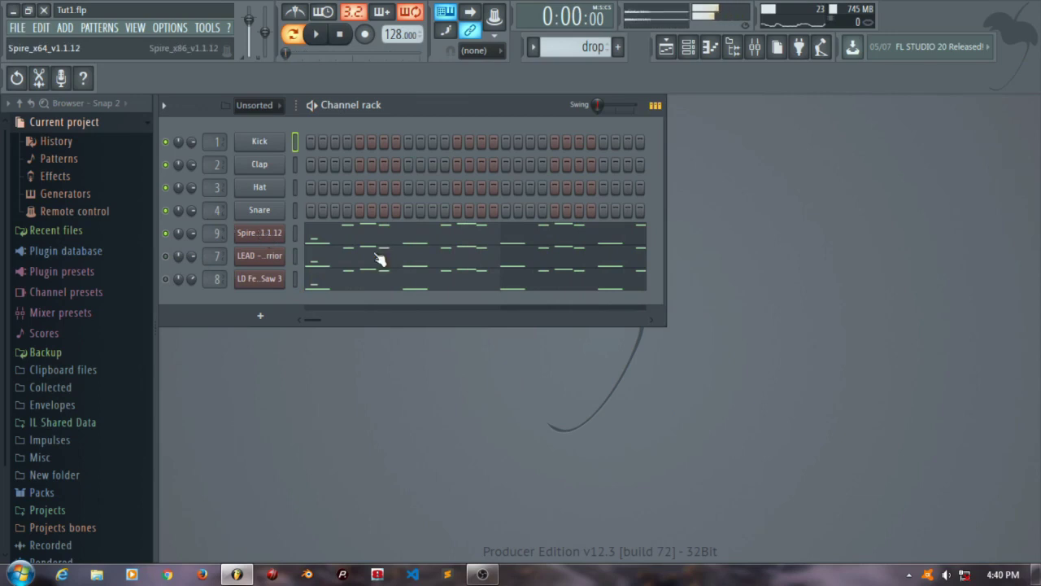
# Step: Examine the Kickstart and Fruity Compressor settings on the Spire insert 6, closing each effect after review
pyautogui.click(755, 47)
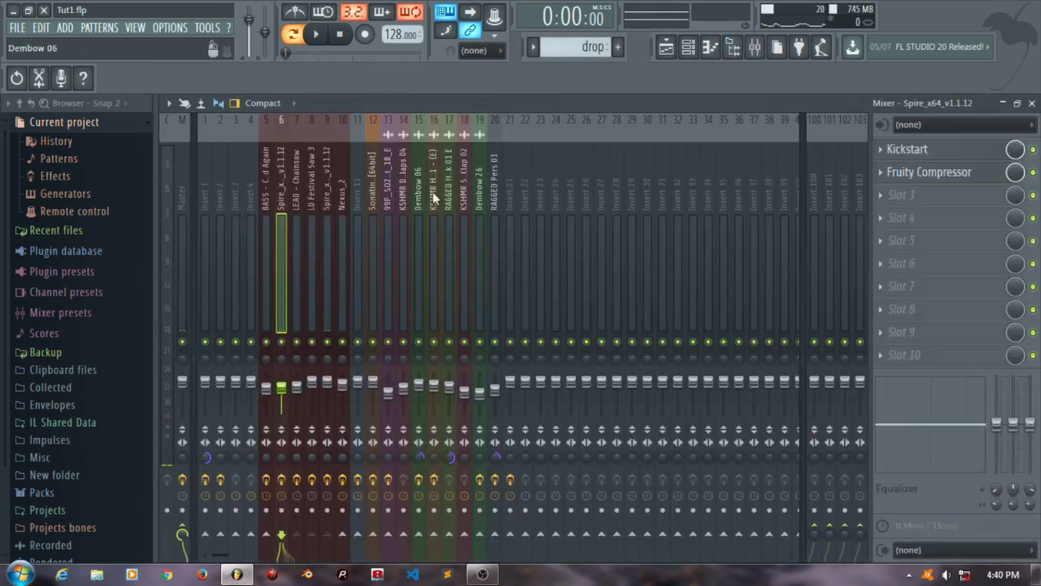
pyautogui.click(916, 152)
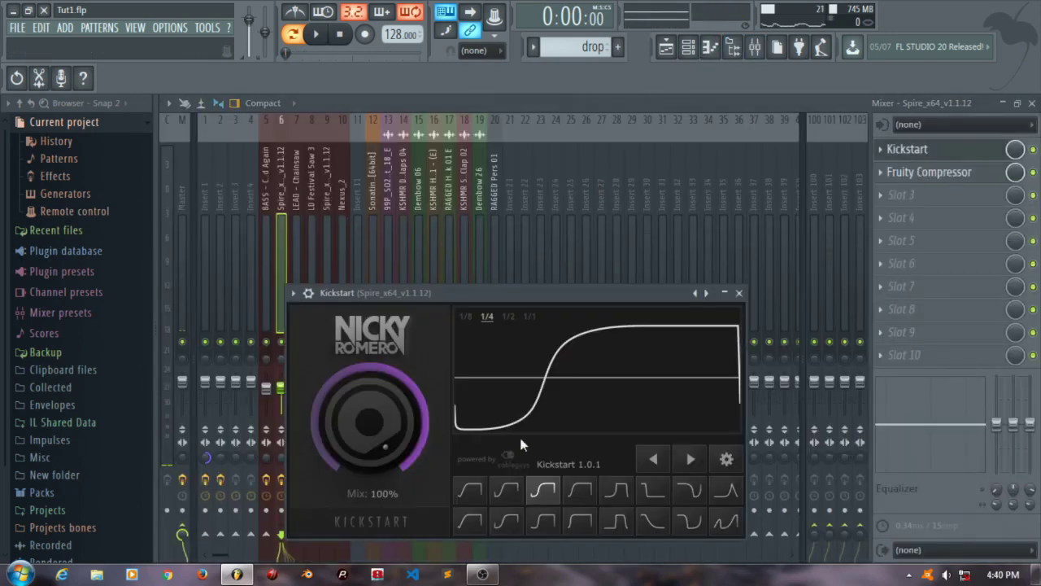
pyautogui.click(742, 292)
pyautogui.click(929, 172)
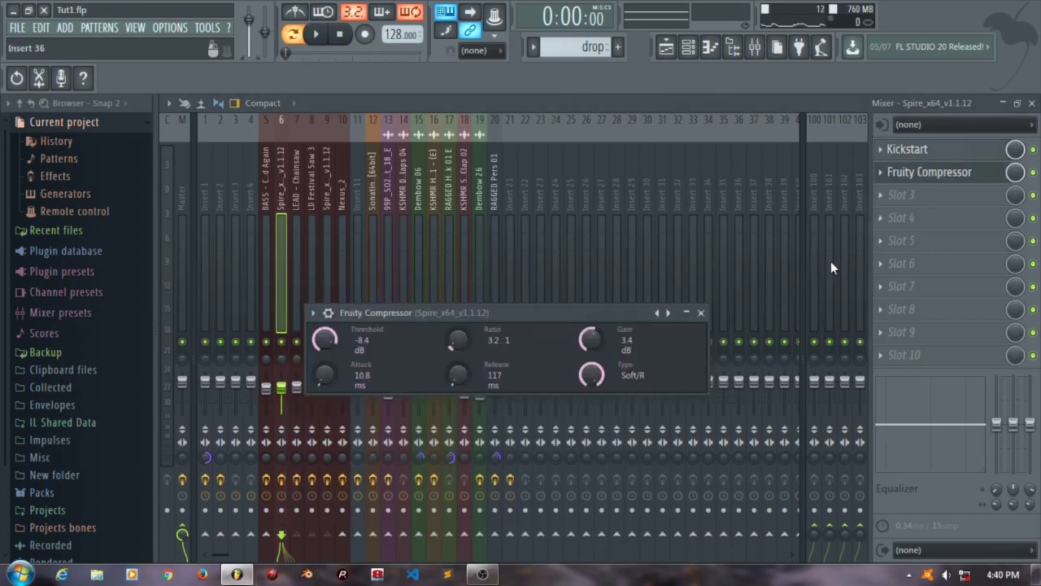
pyautogui.click(701, 313)
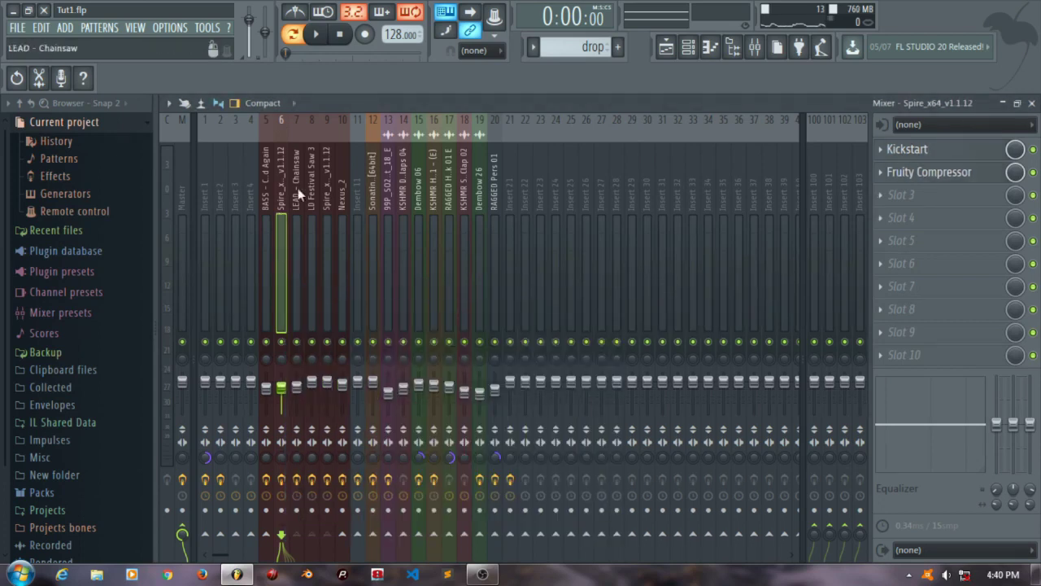
# Step: Examine the Fruity Parametric EQ 2 curve on the Spire insert 9
pyautogui.click(324, 175)
pyautogui.click(902, 158)
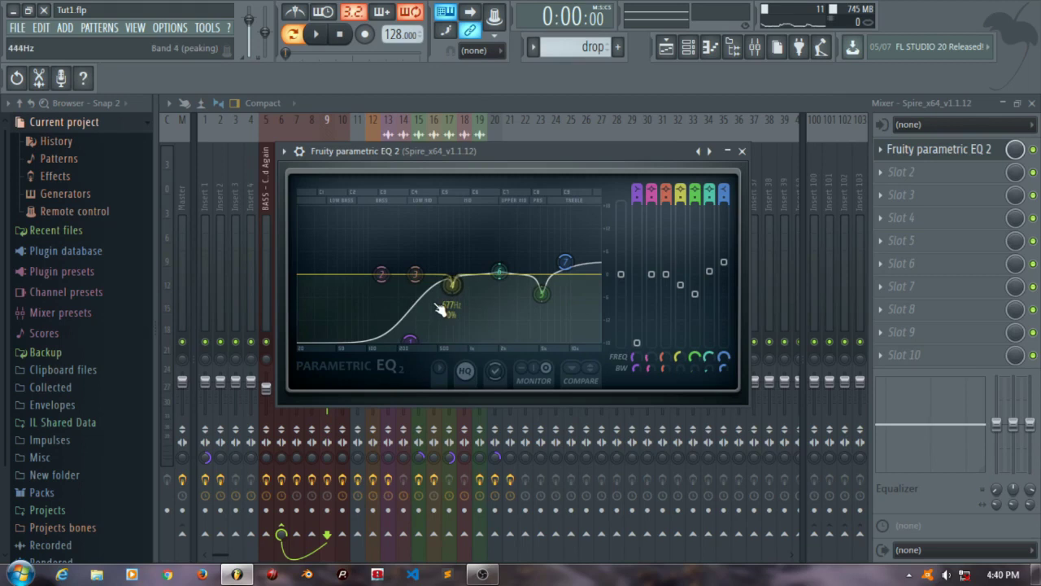
pyautogui.click(742, 151)
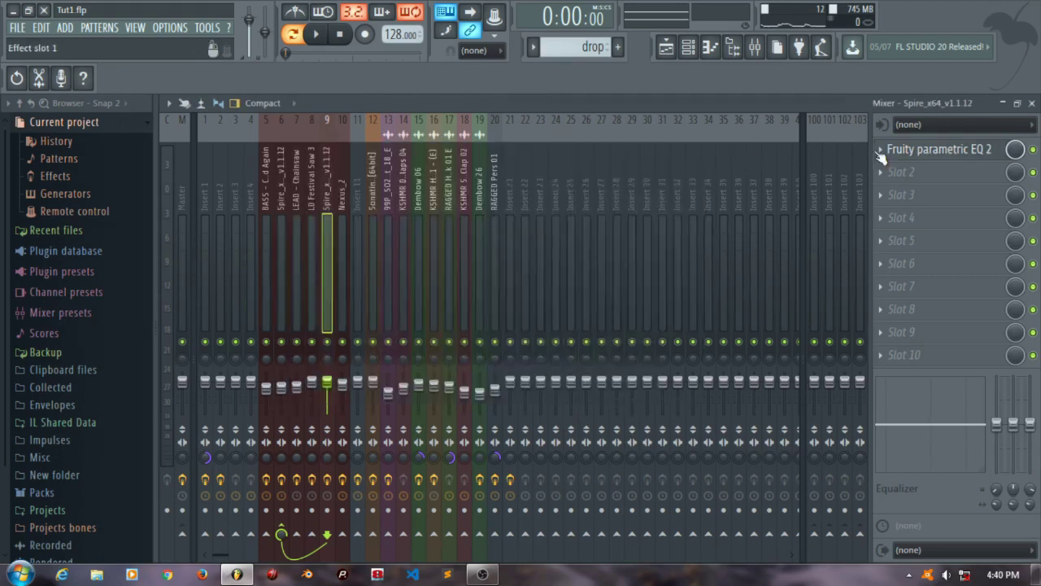
# Step: Return to the Channel rack and play the drop pattern with LEAD - Warrior as the only active lead
pyautogui.click(1032, 103)
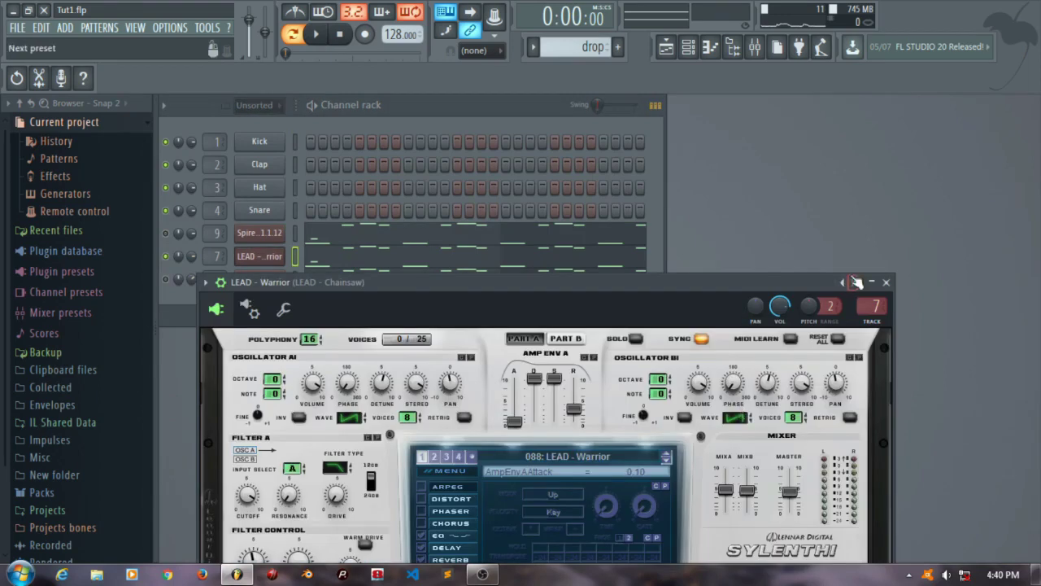
pyautogui.click(886, 283)
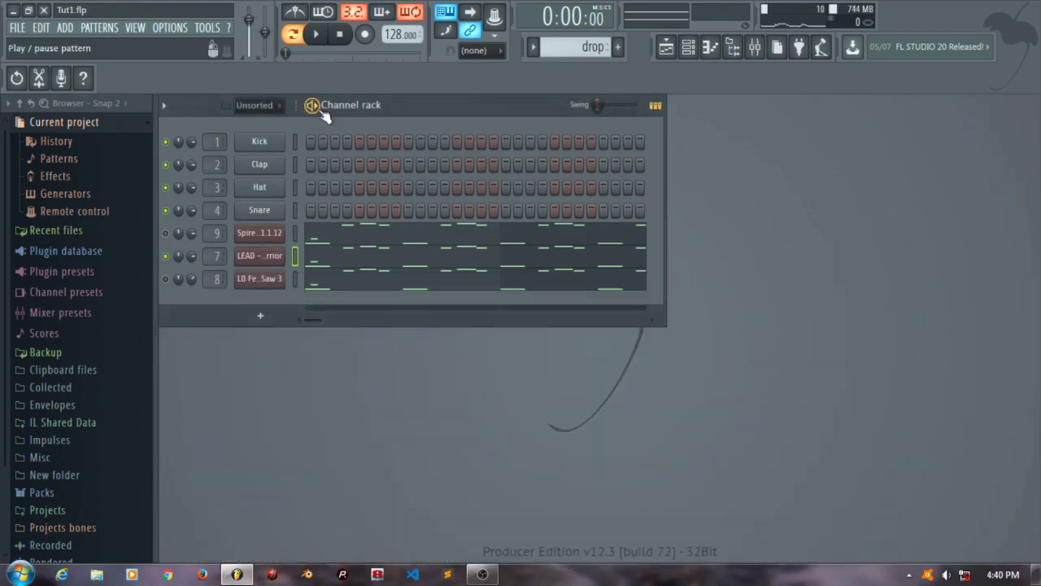
pyautogui.press('space')
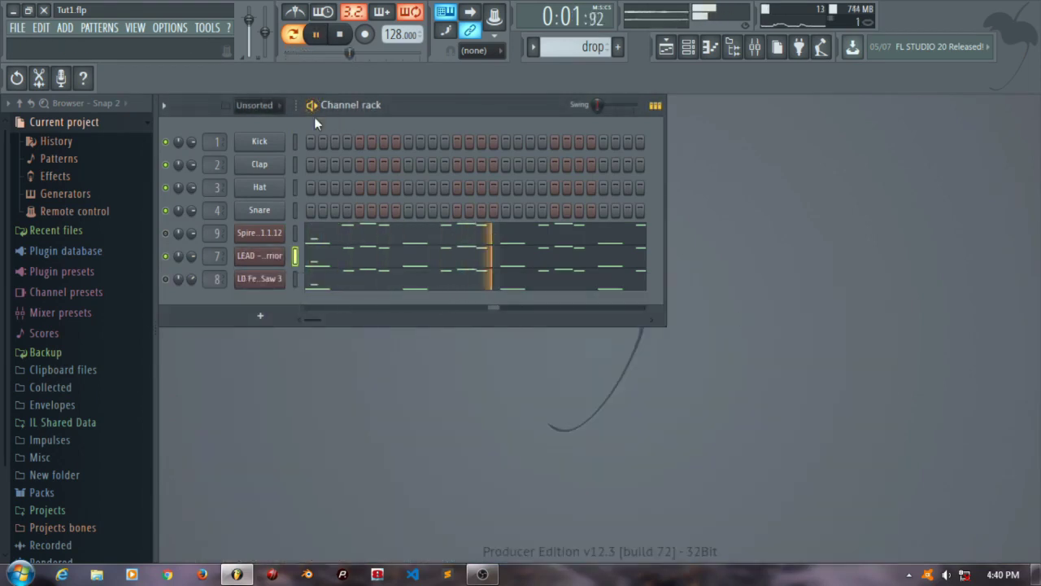
pyautogui.click(316, 33)
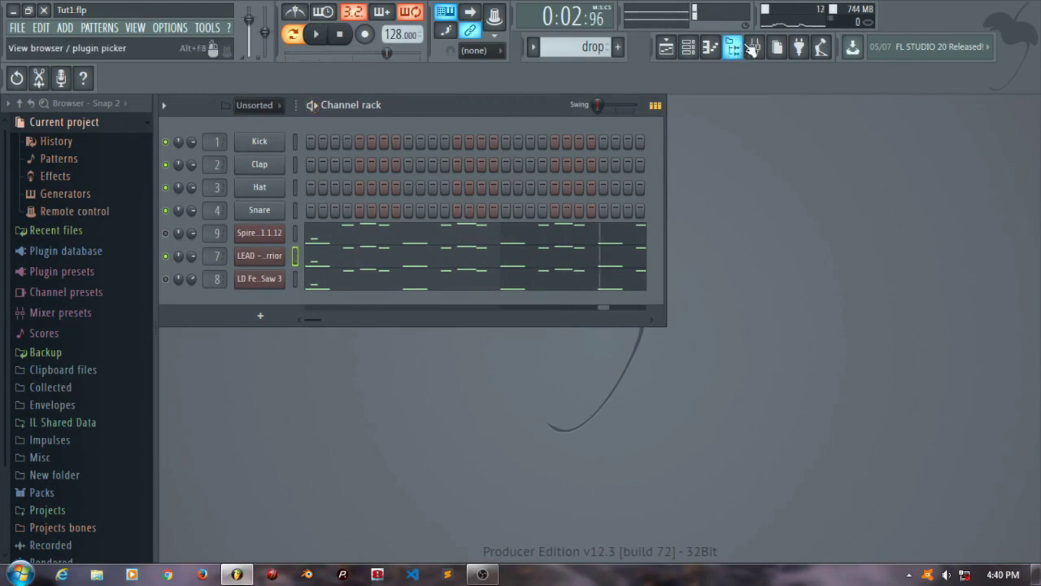
# Step: Slightly adjust band 7's high cut in Fruity Parametric EQ 2 on the LEAD - Chainsaw insert
pyautogui.click(754, 47)
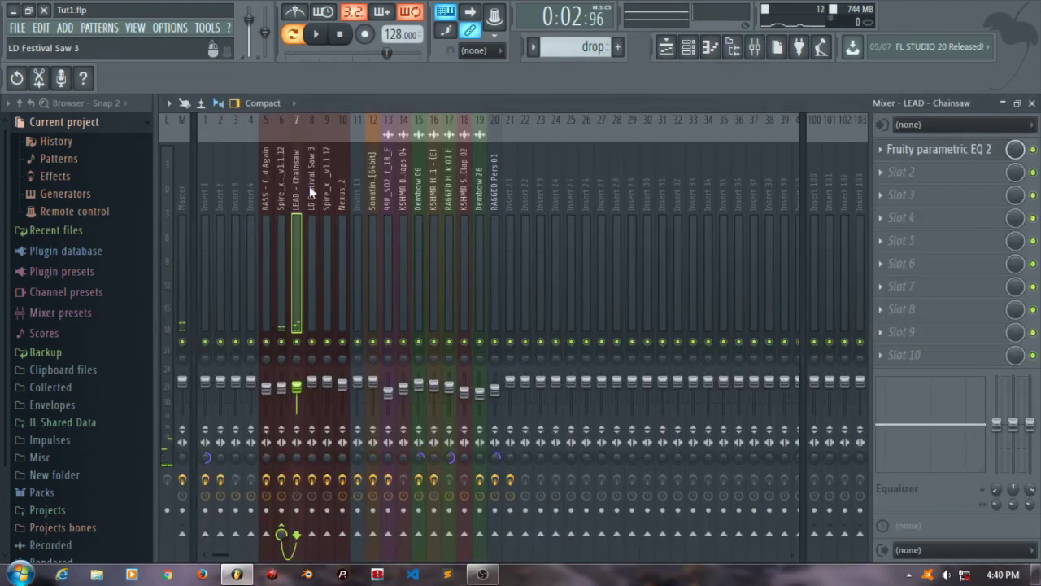
pyautogui.click(925, 160)
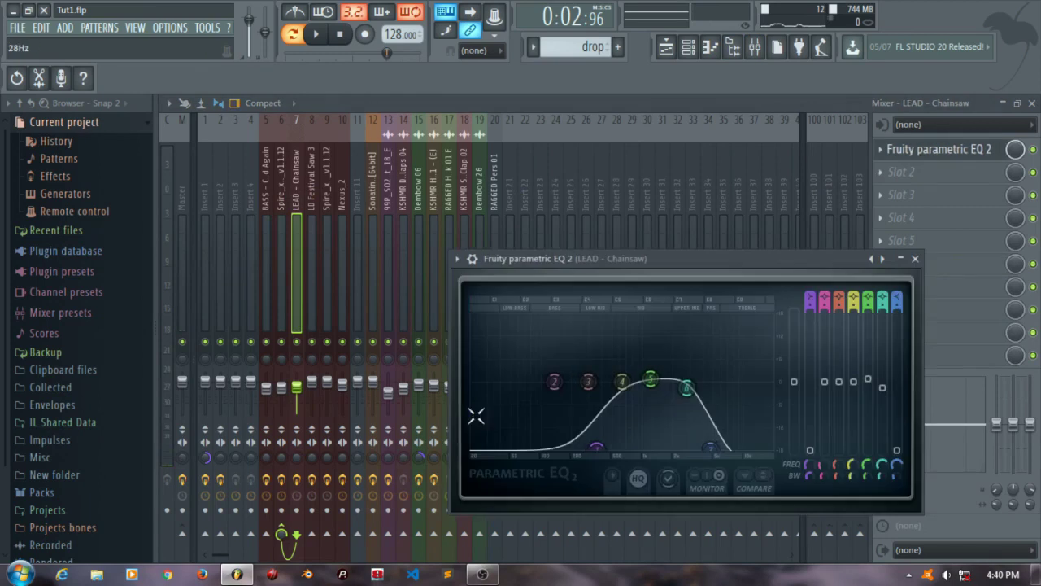
pyautogui.moveTo(711, 446)
pyautogui.mouseDown()
pyautogui.moveTo(751, 412)
pyautogui.moveTo(728, 418)
pyautogui.moveTo(733, 371)
pyautogui.moveTo(707, 447)
pyautogui.mouseUp()
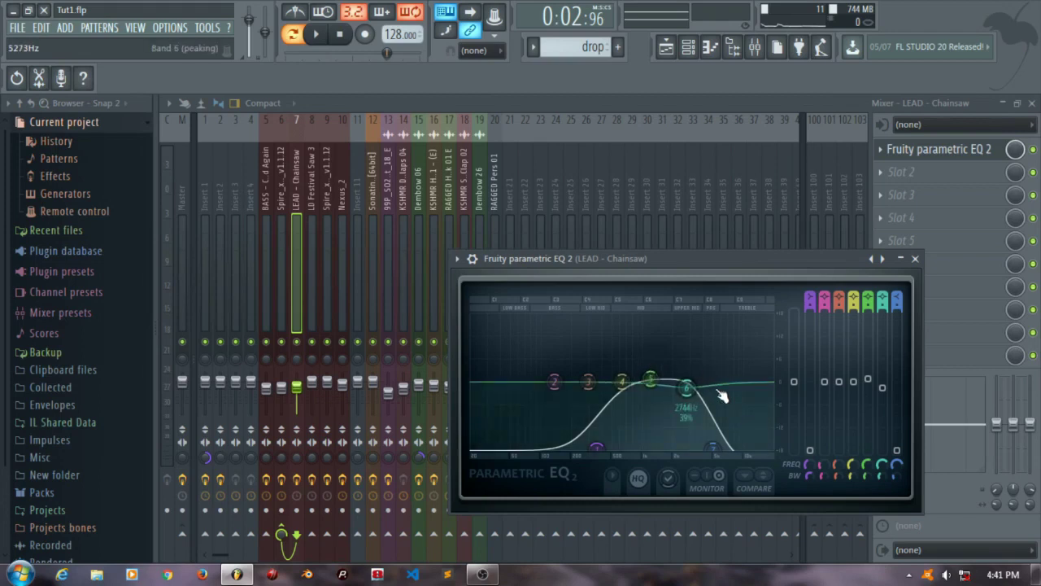
pyautogui.click(915, 259)
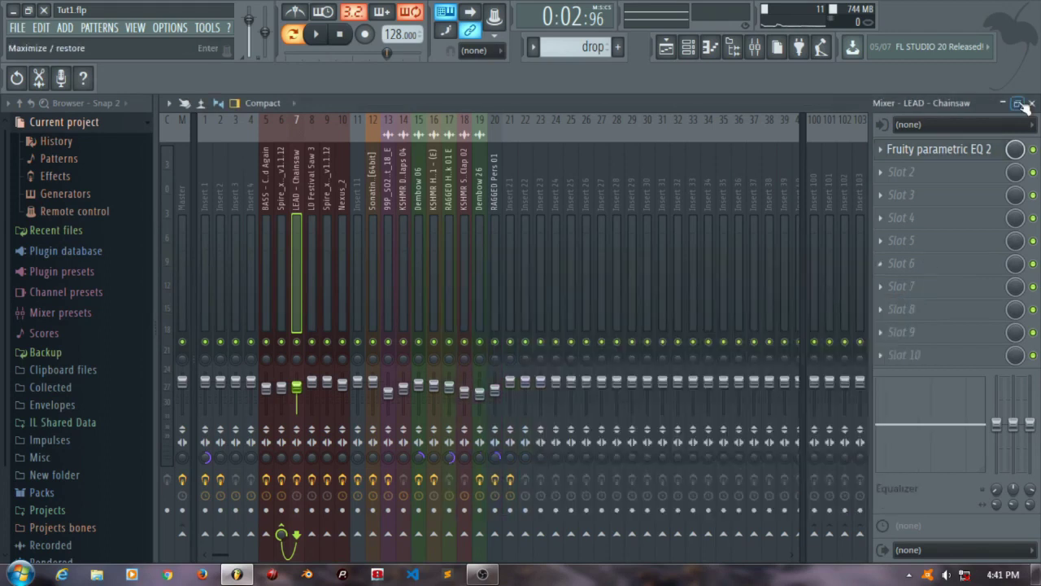
# Step: Play the drop pattern with only the LD Festival Saw 3 lead enabled, watching its level in the mixer before stopping
pyautogui.click(1031, 103)
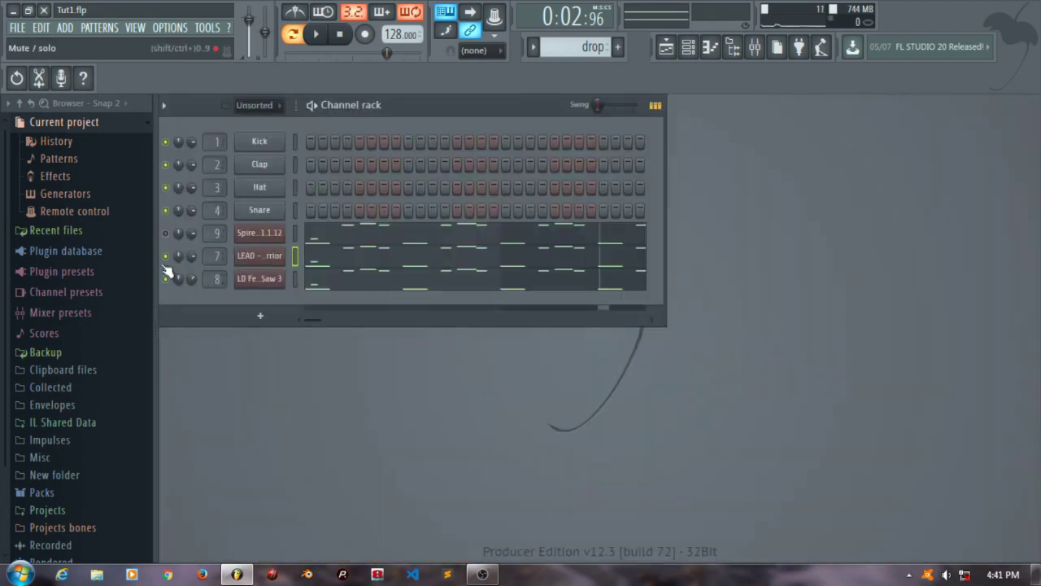
pyautogui.press('space')
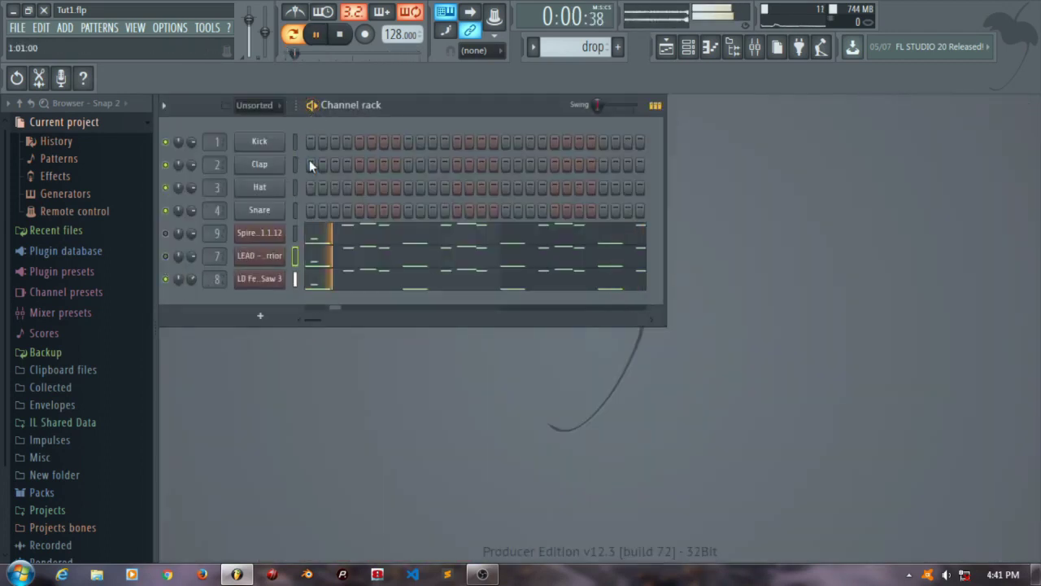
pyautogui.press('F9')
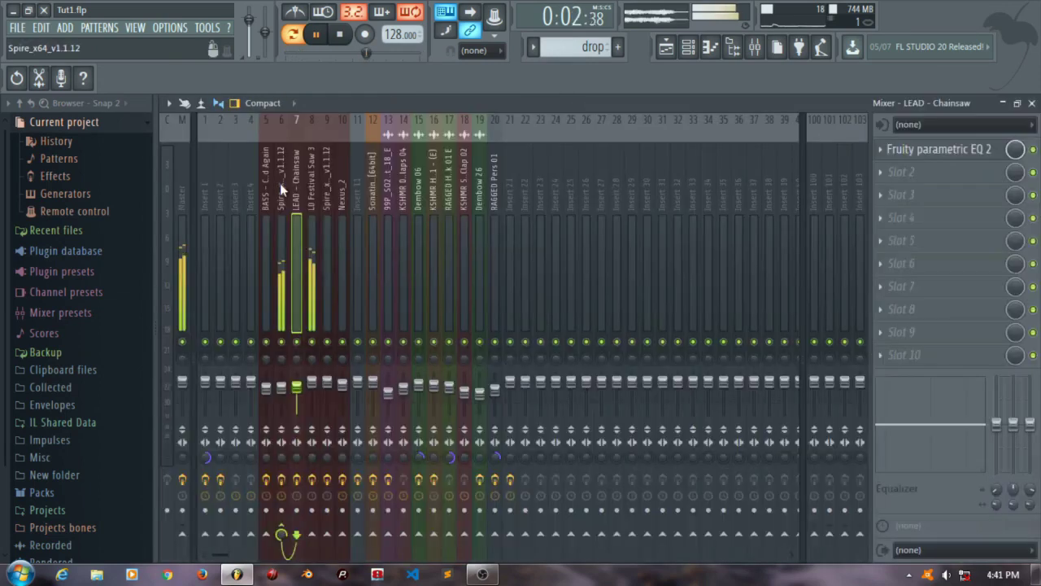
pyautogui.press('space')
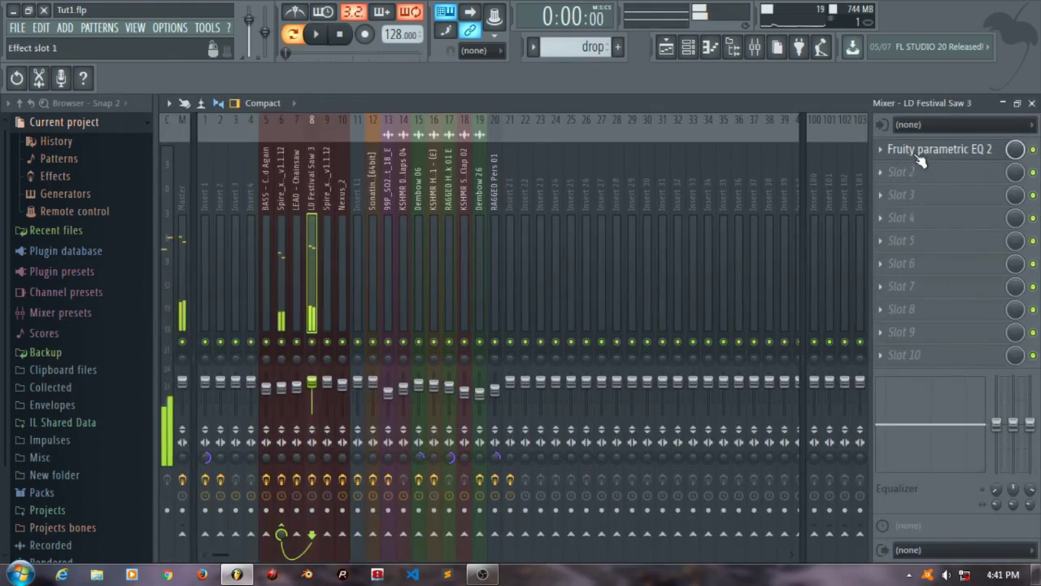
# Step: Review the Fruity Parametric EQ 2 bands on the LD Festival Saw 3 insert and close the effect
pyautogui.click(927, 150)
pyautogui.moveTo(669, 374)
pyautogui.mouseDown()
pyautogui.moveTo(631, 362)
pyautogui.moveTo(516, 362)
pyautogui.moveTo(609, 349)
pyautogui.moveTo(599, 347)
pyautogui.moveTo(669, 361)
pyautogui.mouseUp()
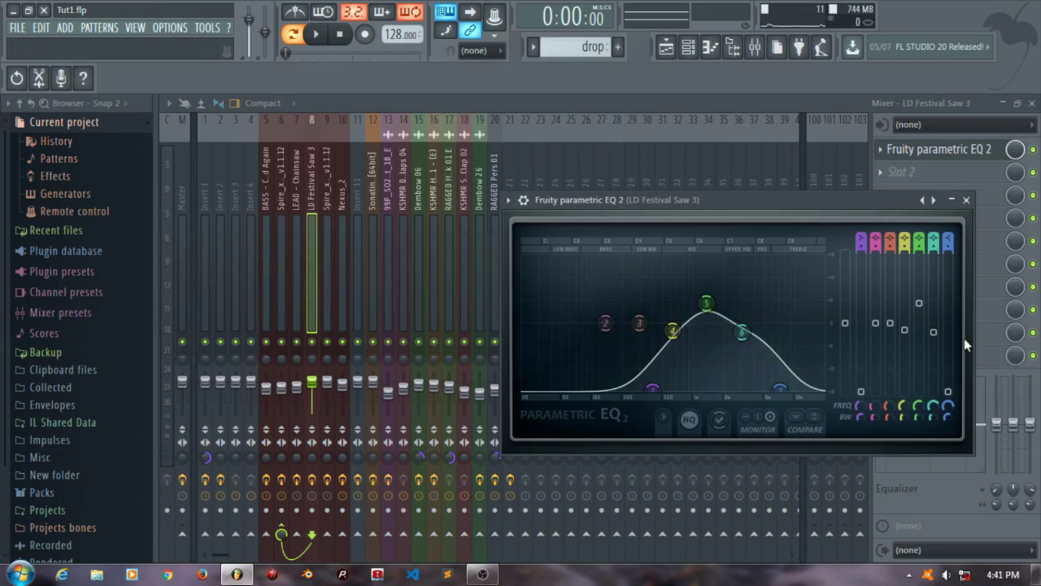
pyautogui.click(967, 200)
# Step: Play the drop pattern from the Channel rack with the Spire, LEAD - Warrior and LD Festival Saw 3 channels all enabled
pyautogui.click(1033, 104)
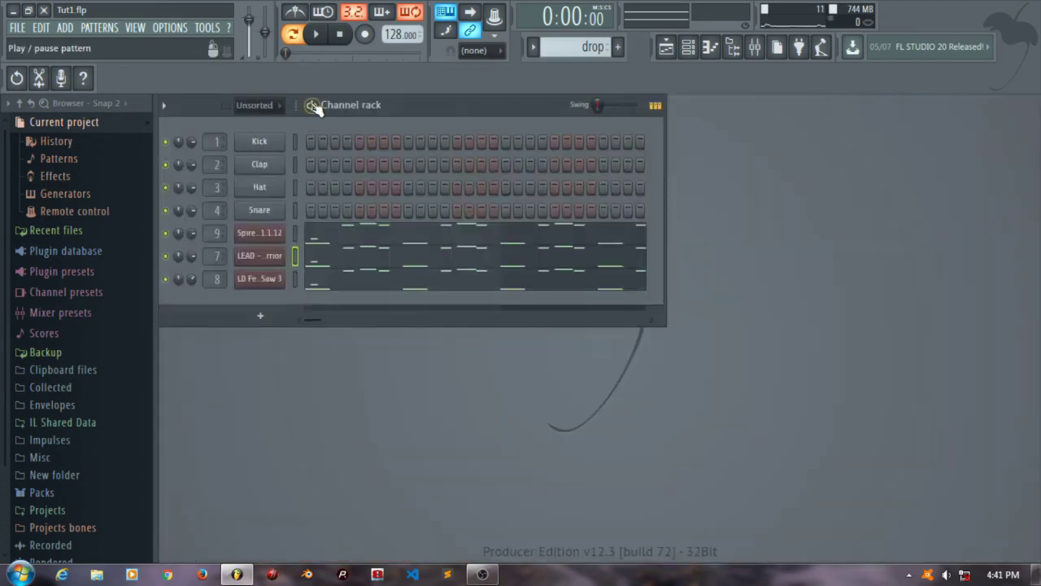
pyautogui.press('space')
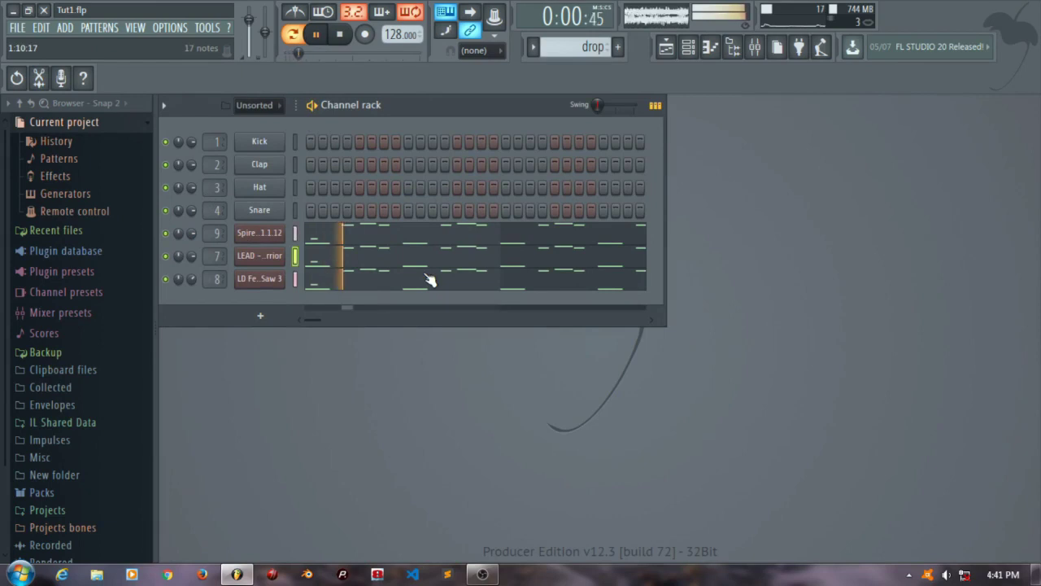
pyautogui.press('space')
# Step: Examine the sample settings of the KSHMR Stadium Clap 02 clip on Track 2 in the Playlist
pyautogui.click(667, 48)
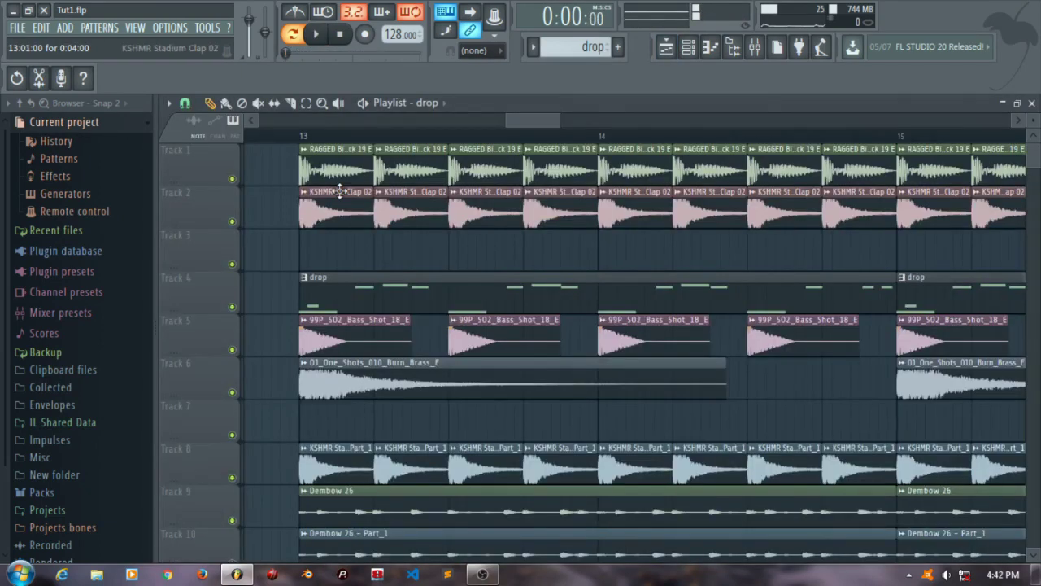
pyautogui.doubleClick(316, 214)
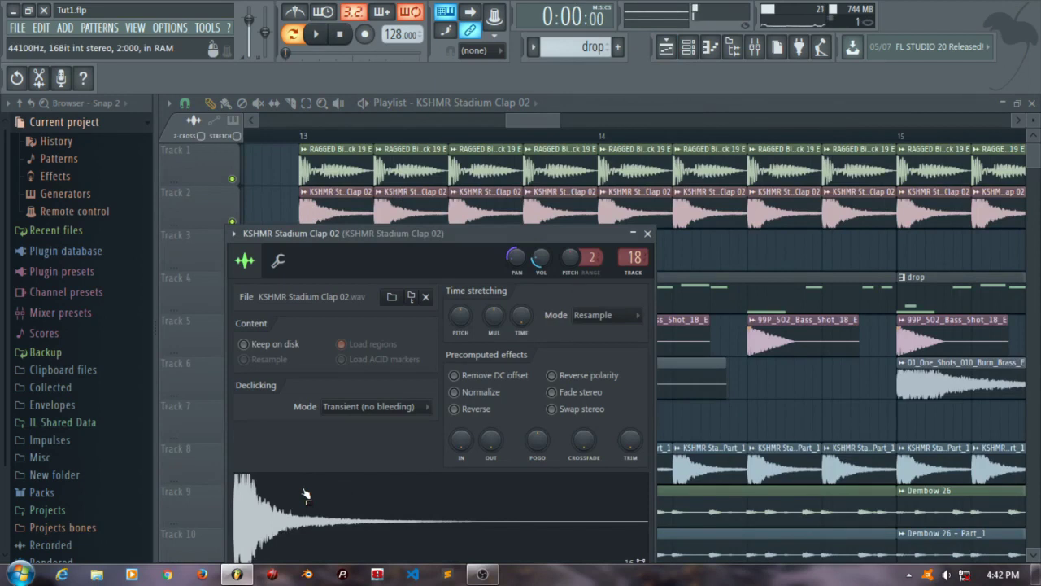
pyautogui.click(648, 234)
# Step: Audition the two clap layers on Tracks 2 and 8 from just before bar 13 with all other Playlist tracks muted
pyautogui.rightClick(232, 222)
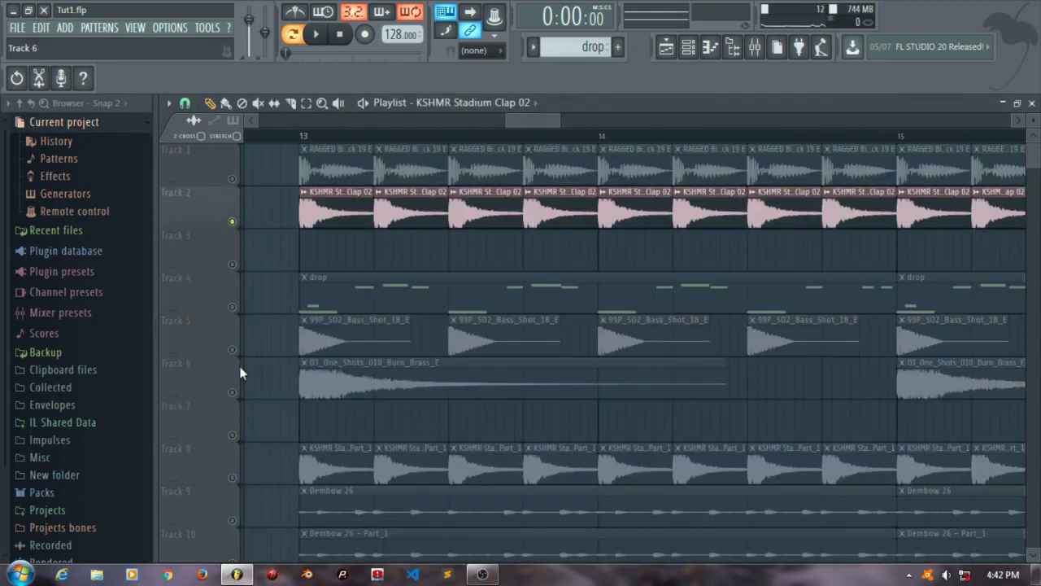
pyautogui.click(232, 477)
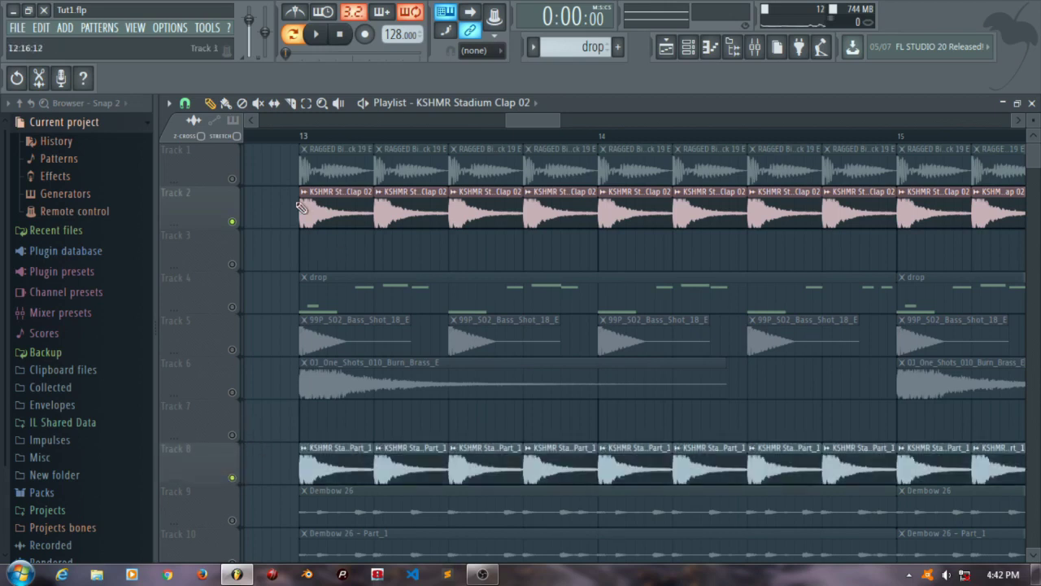
pyautogui.press('space')
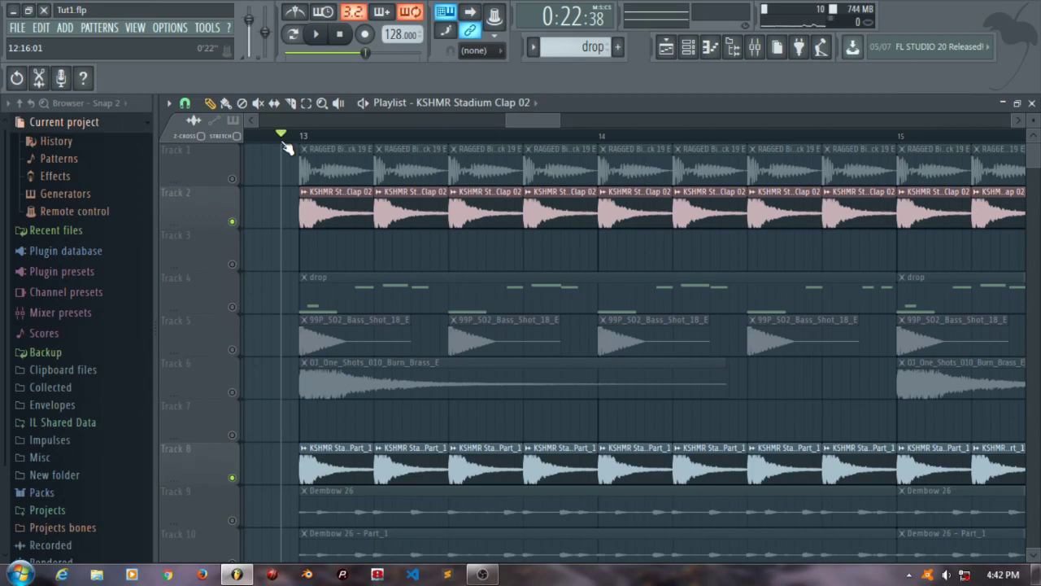
# Step: Compare the sample settings of the KSHMR Stadium Clap 02 clip on Track 2 and its Part_1 version on Track 8
pyautogui.doubleClick(350, 204)
pyautogui.click(647, 233)
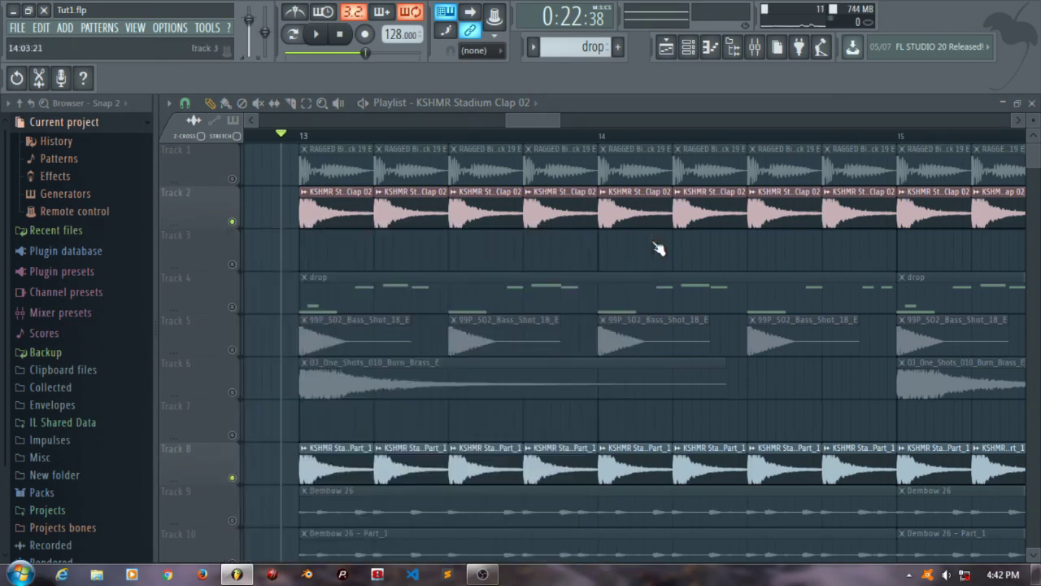
pyautogui.doubleClick(361, 204)
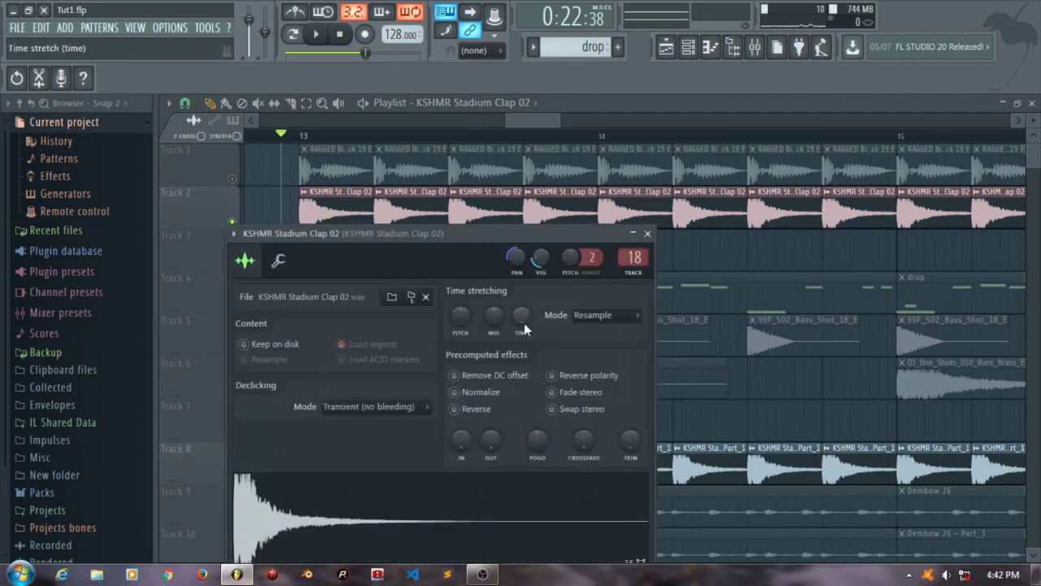
pyautogui.click(647, 234)
pyautogui.doubleClick(349, 458)
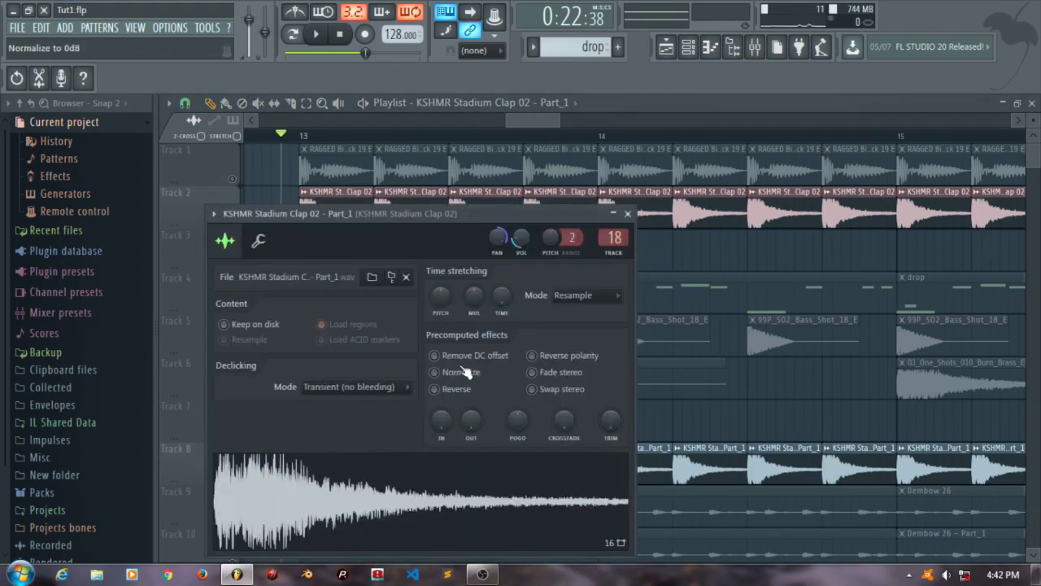
pyautogui.click(612, 215)
# Step: Play the two clap layers together, first alone and again with the drop pattern on Track 4 unmuted
pyautogui.press('space')
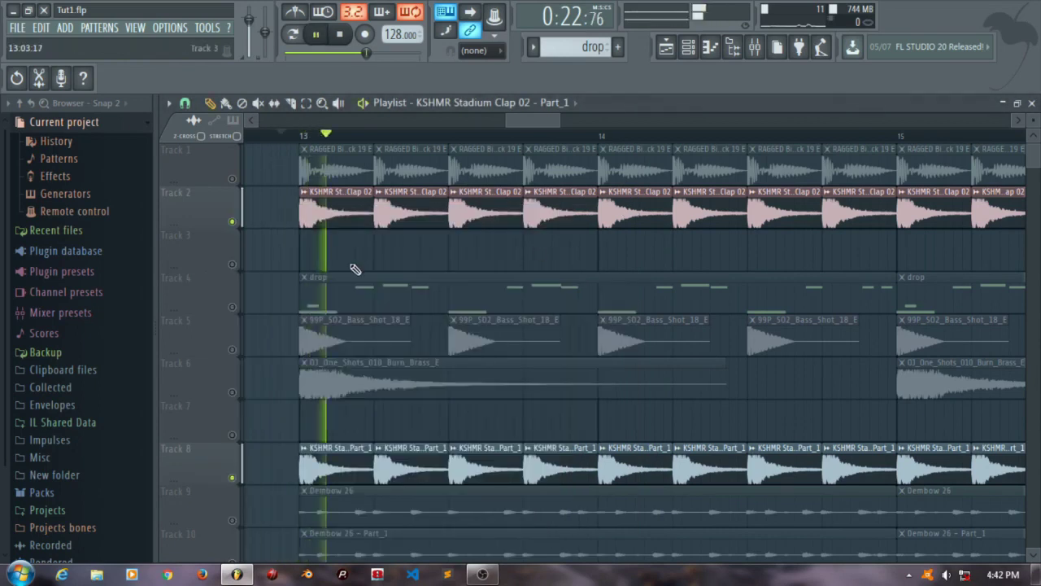
pyautogui.press('space')
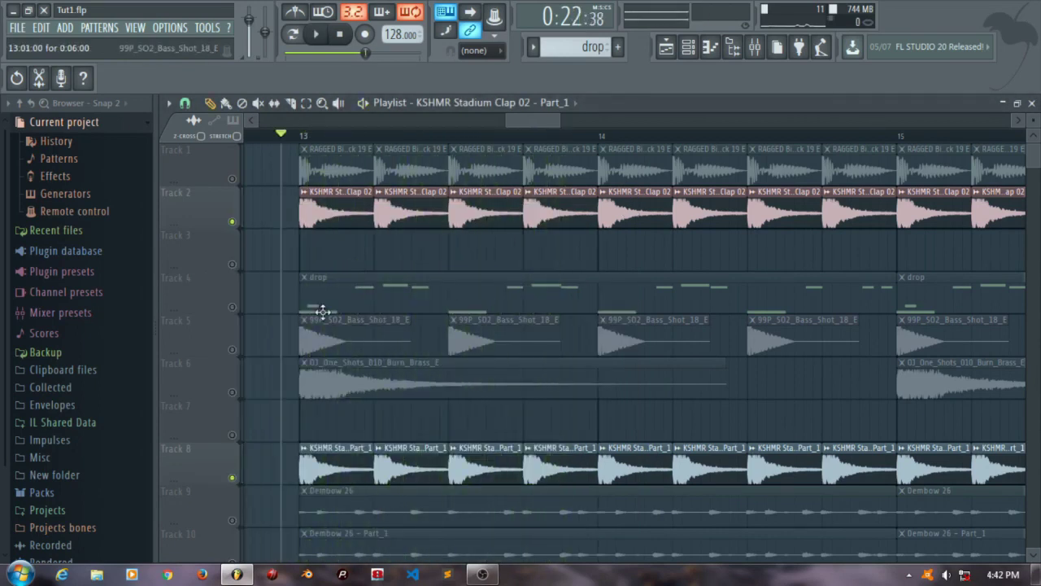
pyautogui.click(233, 308)
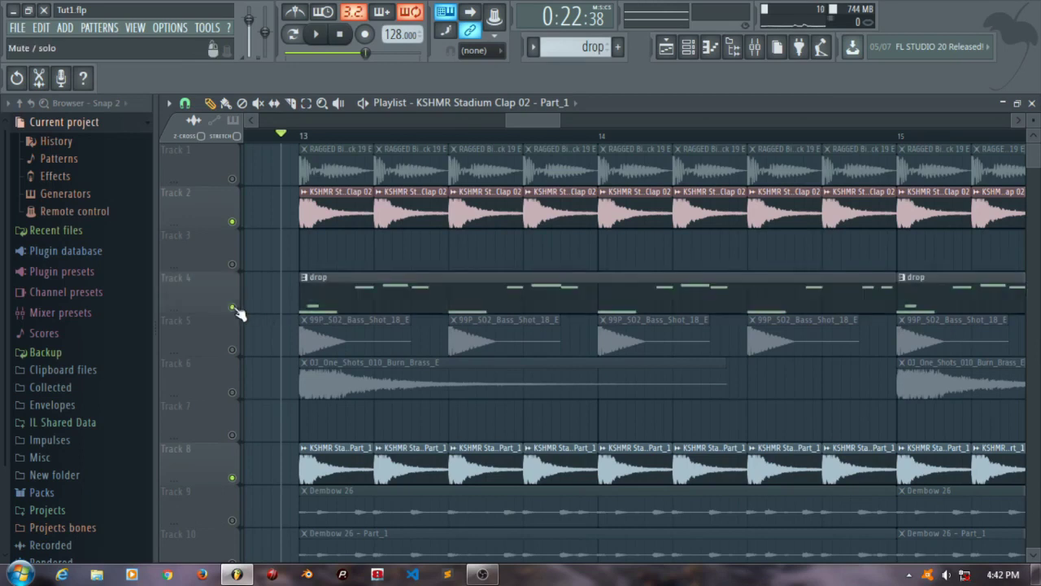
pyautogui.press('space')
pyautogui.press('space')
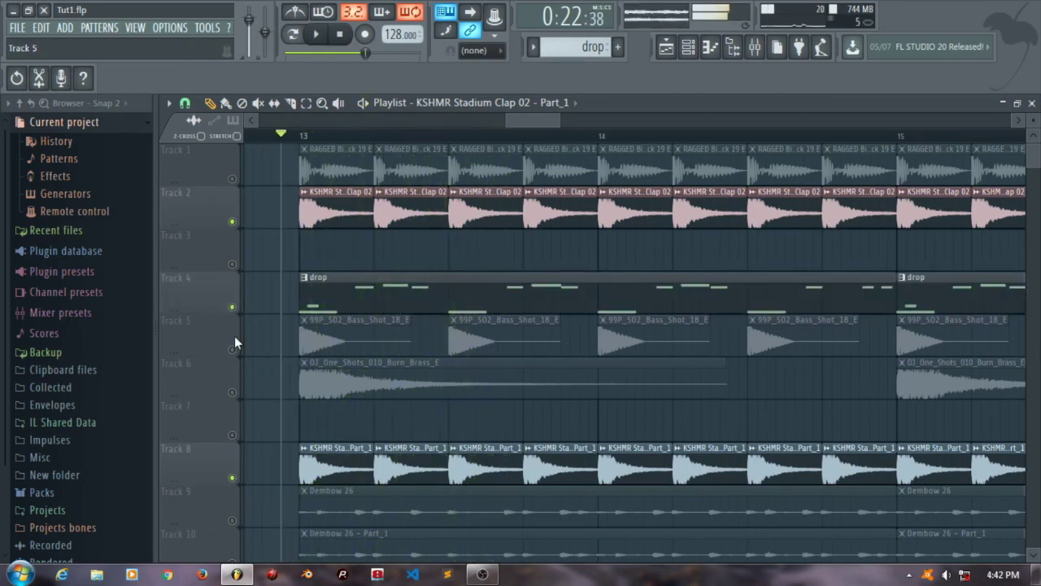
# Step: Solo Track 5 and play its 99P_SO2_Bass_Shot_18_E clips from just before bar 13
pyautogui.scroll(-1, 272, 426)
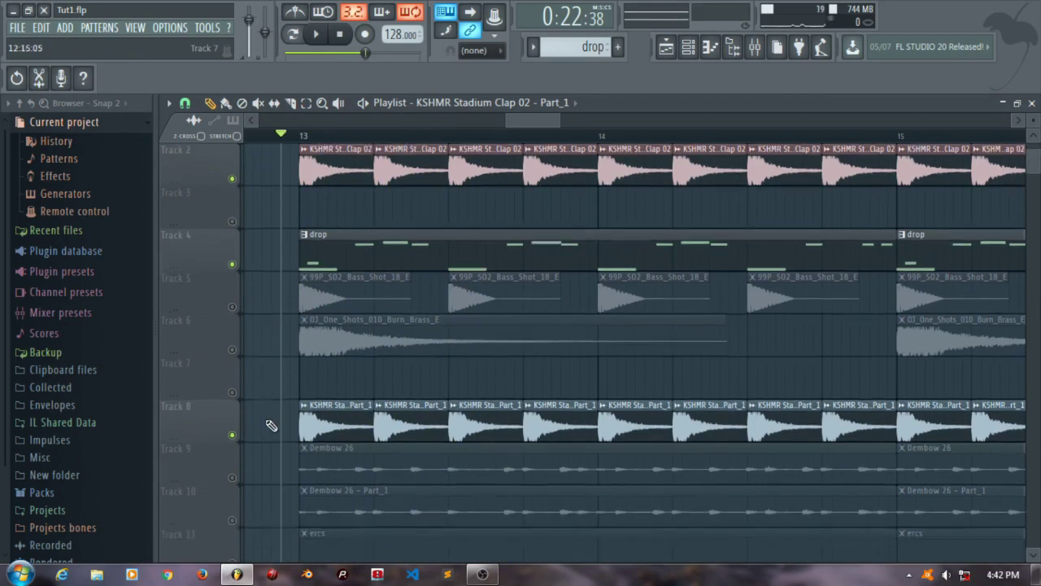
pyautogui.click(233, 305)
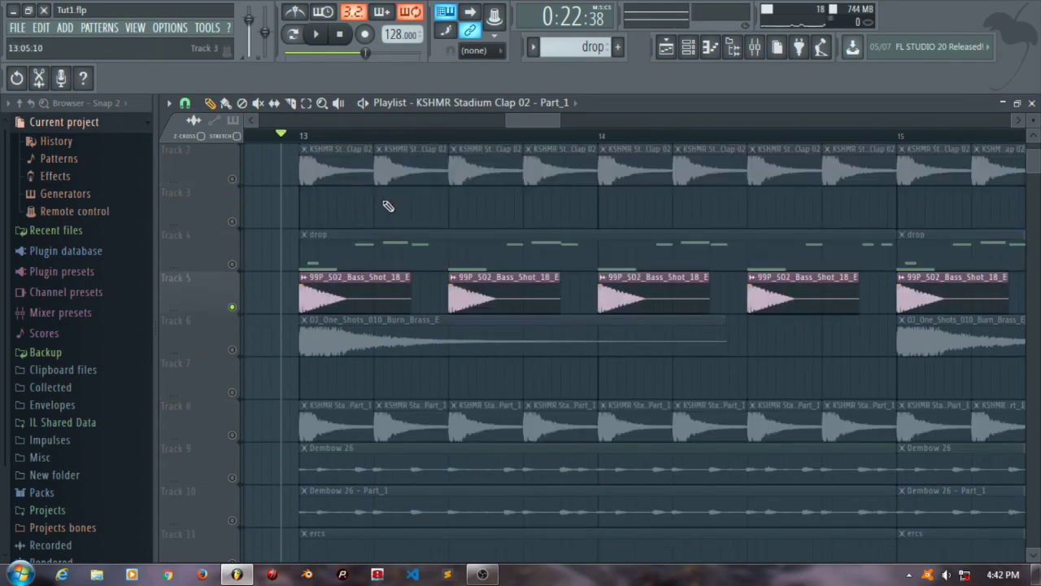
pyautogui.press('space')
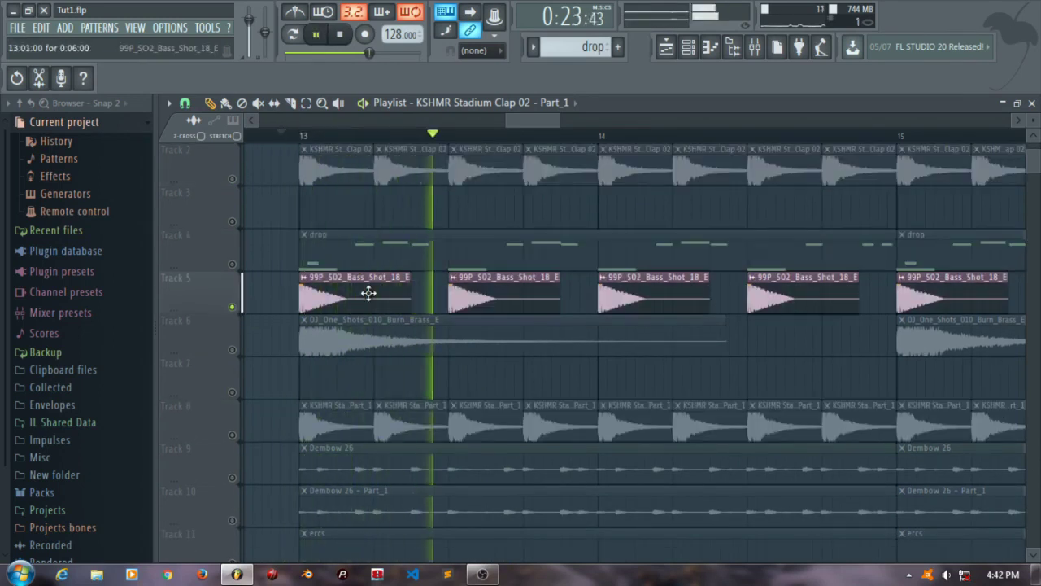
pyautogui.press('space')
# Step: Check the sample settings of the first bass shot clip on Track 5 and close them
pyautogui.click(368, 293)
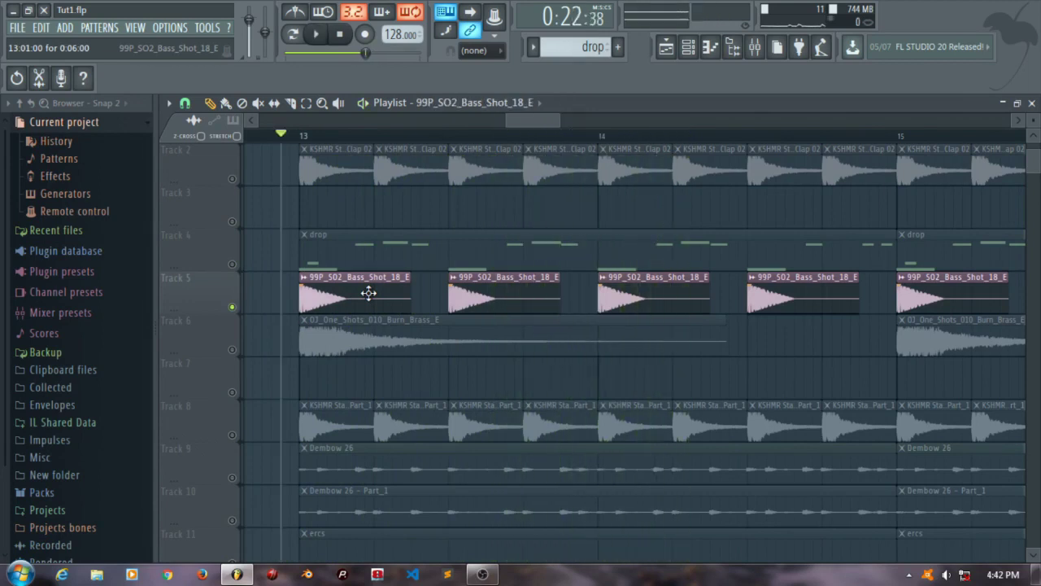
pyautogui.doubleClick(369, 293)
pyautogui.click(631, 211)
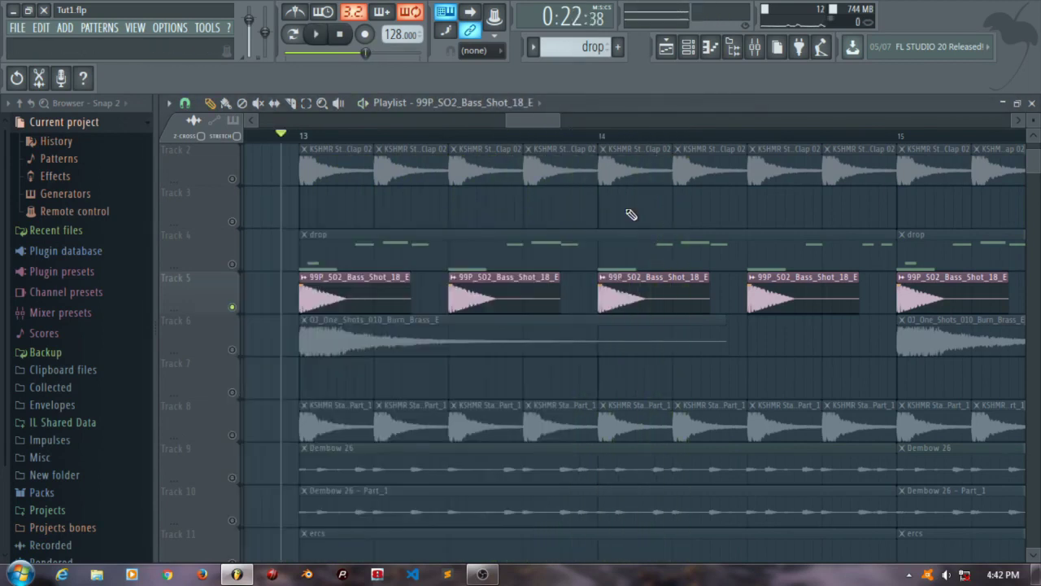
# Step: Take Track 5 out of solo to re-enable all Playlist tracks
pyautogui.scroll(-1, 285, 350)
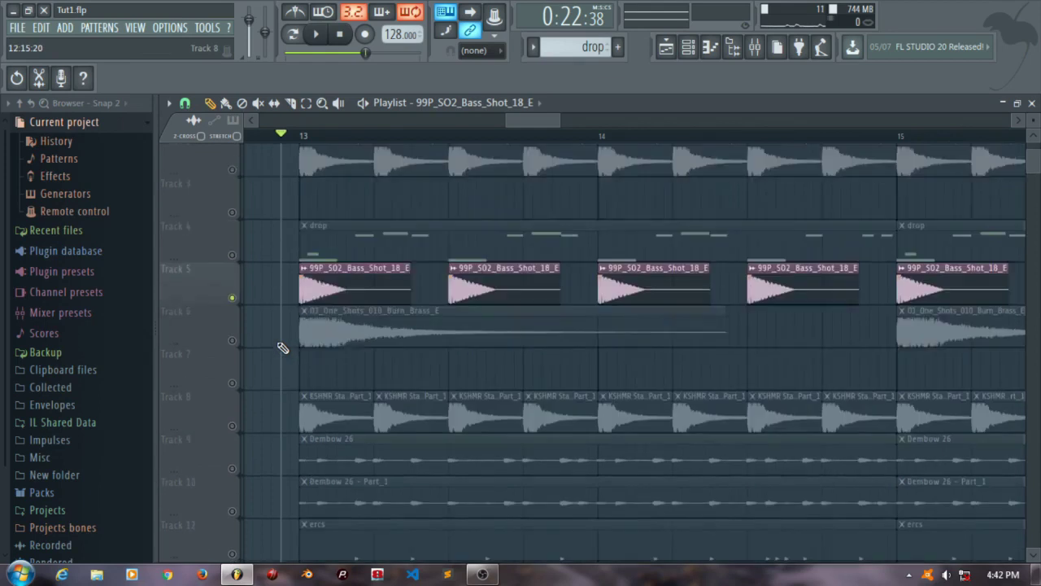
pyautogui.scroll(2, 282, 347)
pyautogui.rightClick(236, 350)
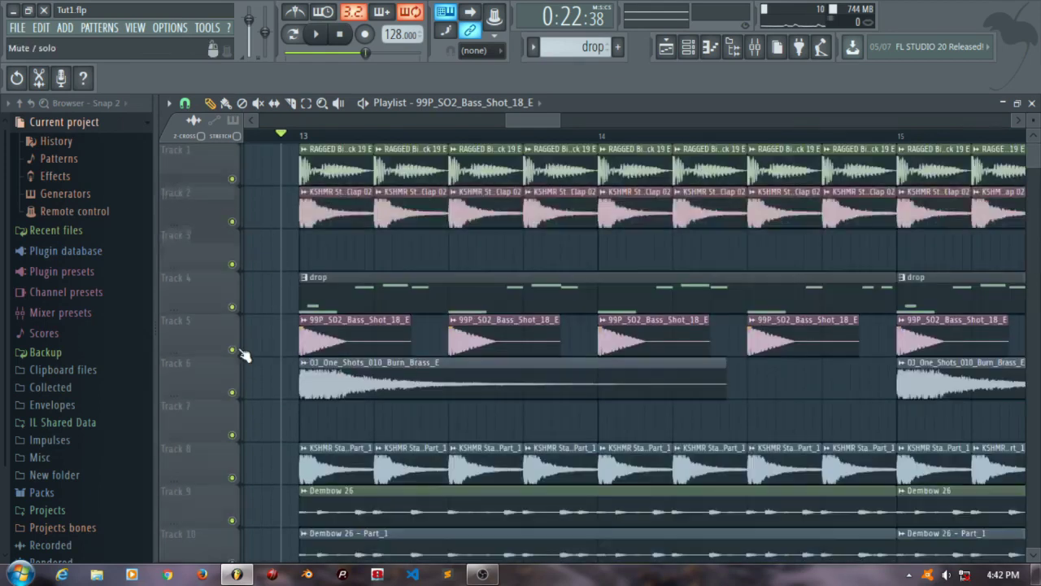
# Step: Open the ercs pattern on Track 11 in the Piano roll to view its RAGGED Pers 64 notes
pyautogui.scroll(-3, 529, 340)
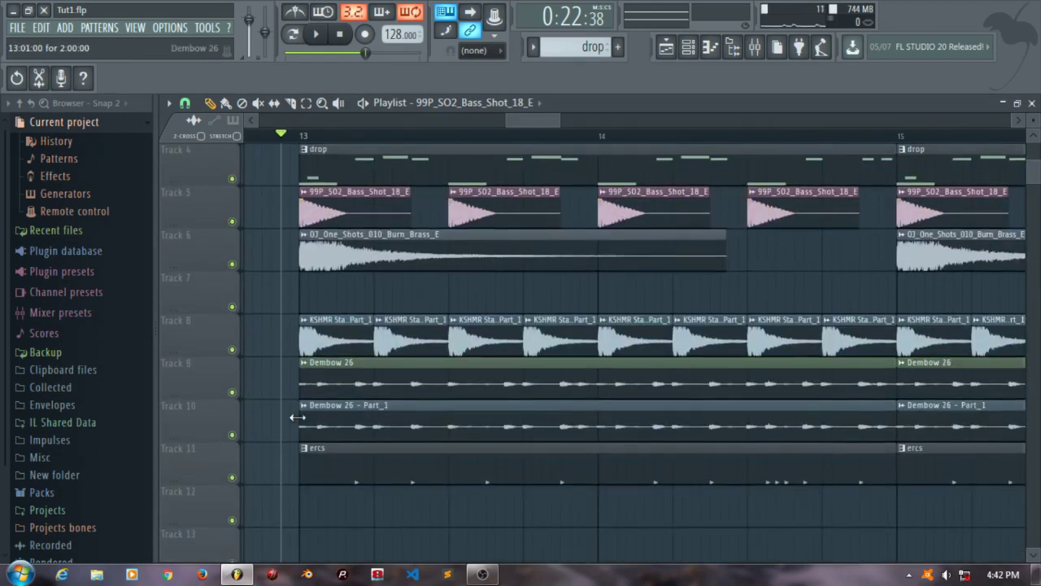
pyautogui.scroll(2, 530, 340)
pyautogui.scroll(-3, 529, 340)
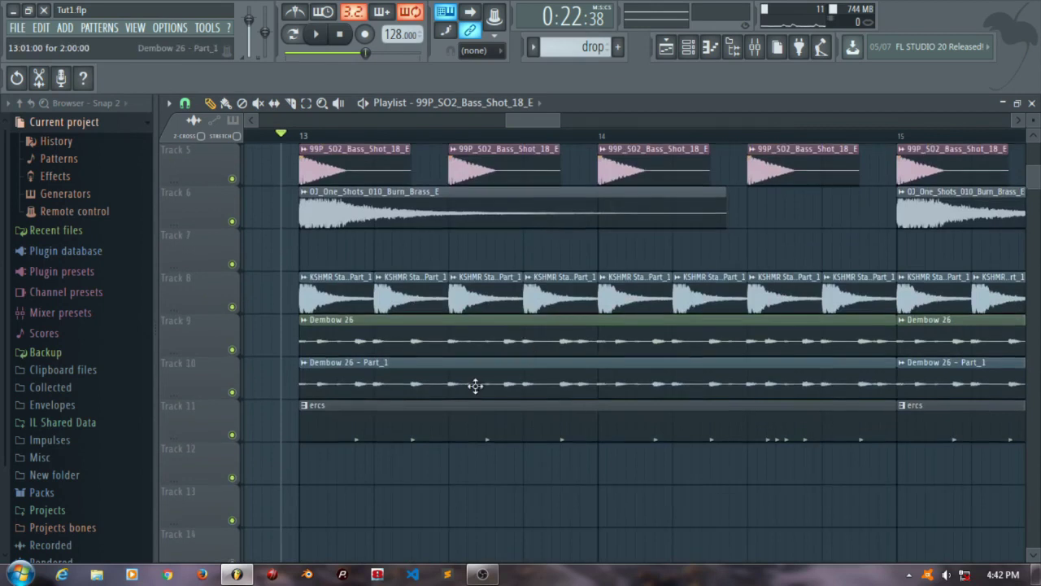
pyautogui.doubleClick(432, 409)
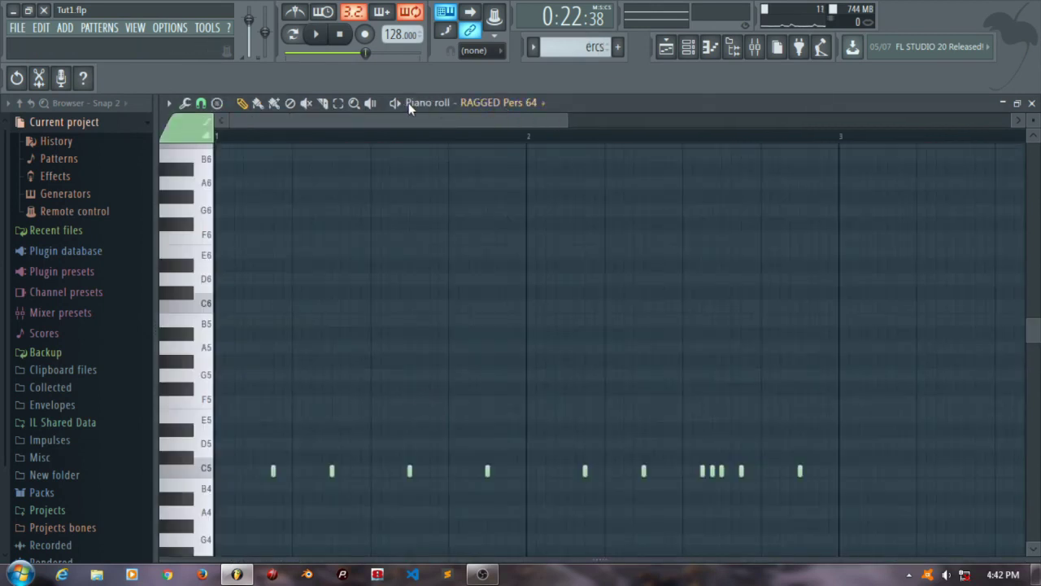
# Step: Play the full drop in the Playlist from bar 13 through bar 20 with all tracks enabled, and stop playback
pyautogui.press('space')
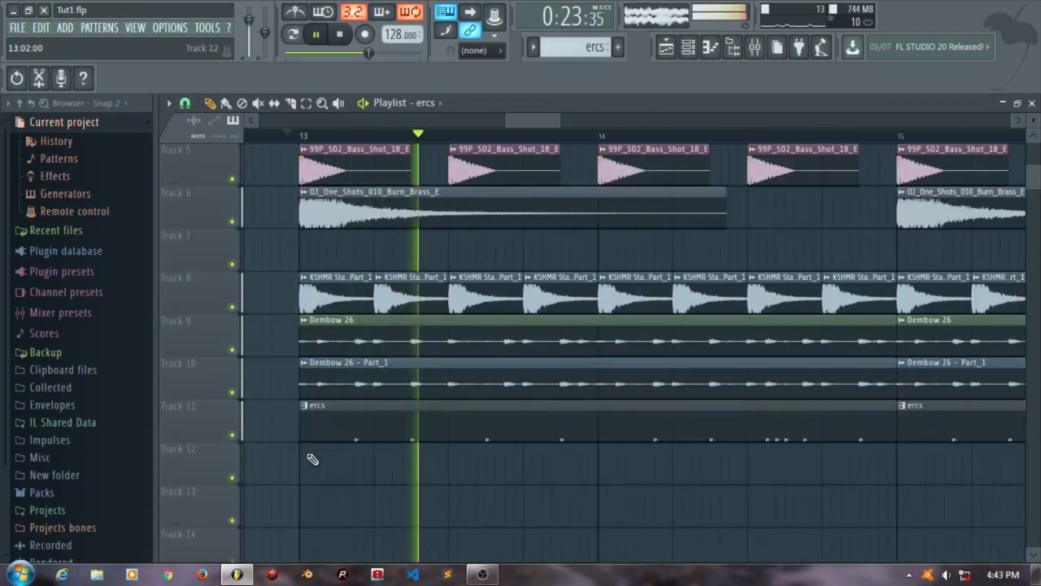
pyautogui.moveTo(560, 120); pyautogui.dragTo(701, 121)
pyautogui.scroll(2, 636, 340)
pyautogui.scroll(2, 636, 340)
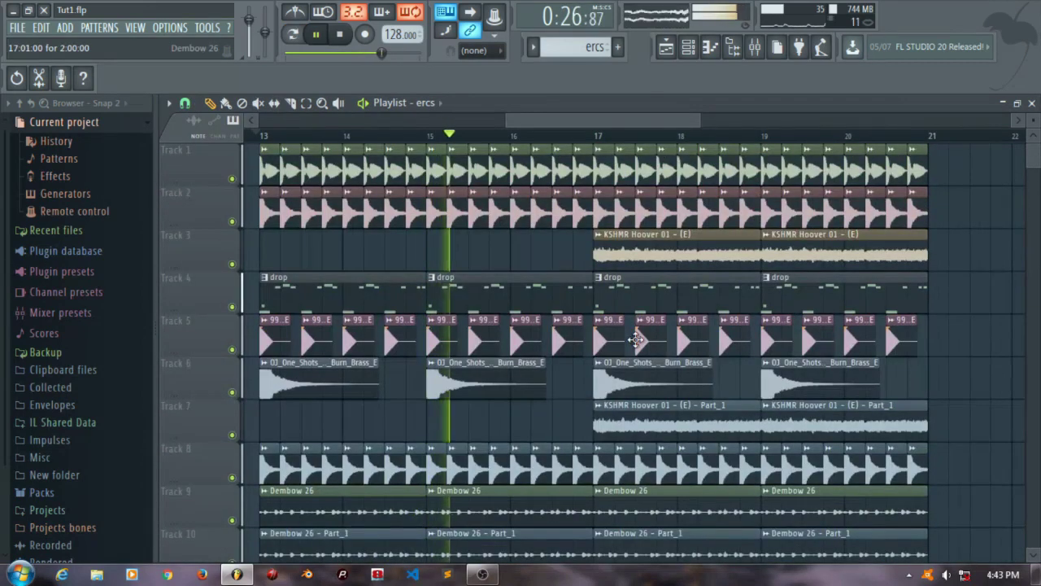
pyautogui.scroll(-2, 636, 339)
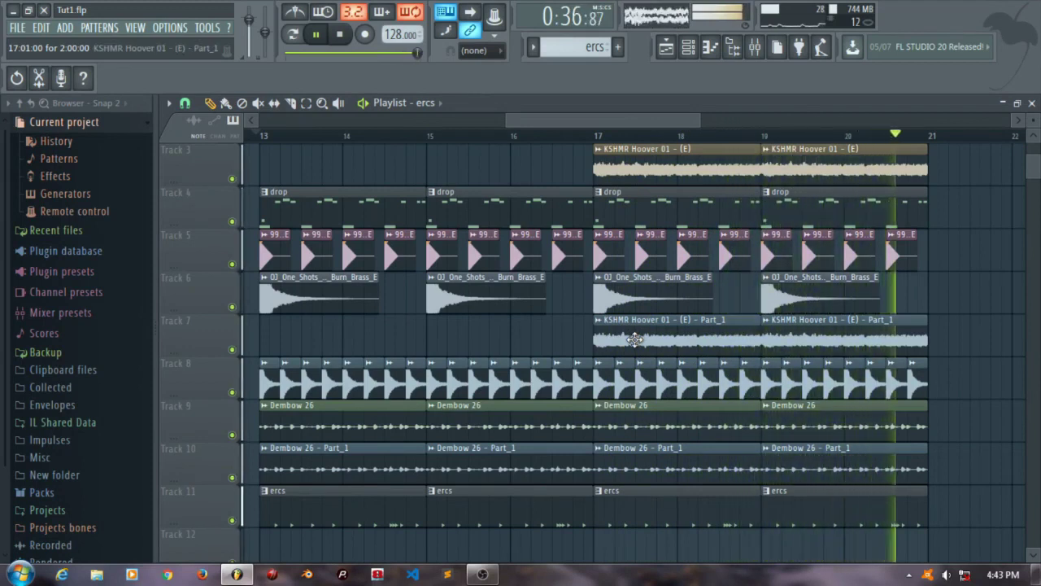
pyautogui.press('space')
# Step: Save the project and switch to OBS
pyautogui.hotkey('ctrl', 's')
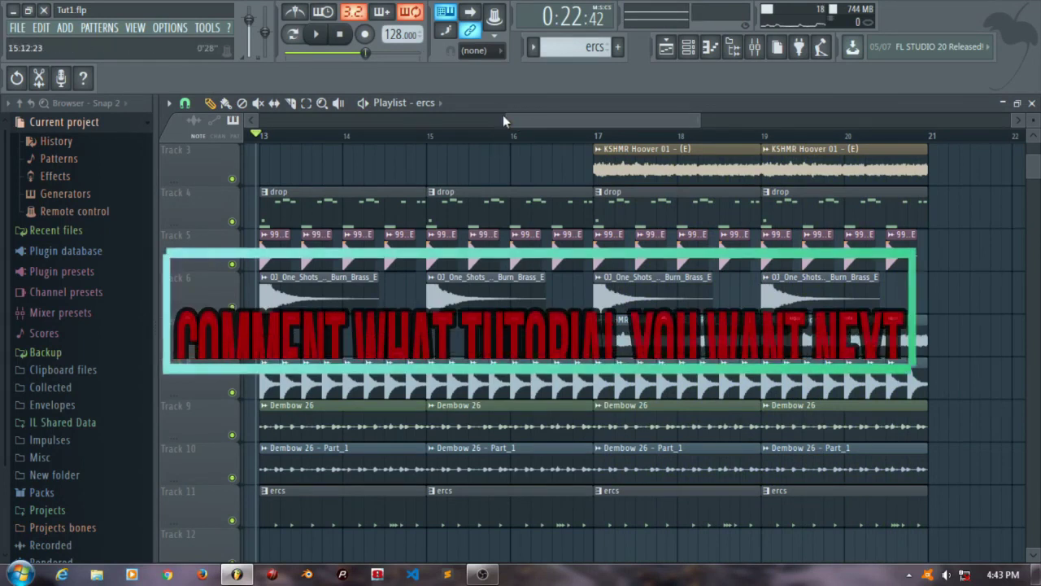
pyautogui.moveTo(504, 118); pyautogui.dragTo(269, 120)
pyautogui.scroll(2, 305, 262)
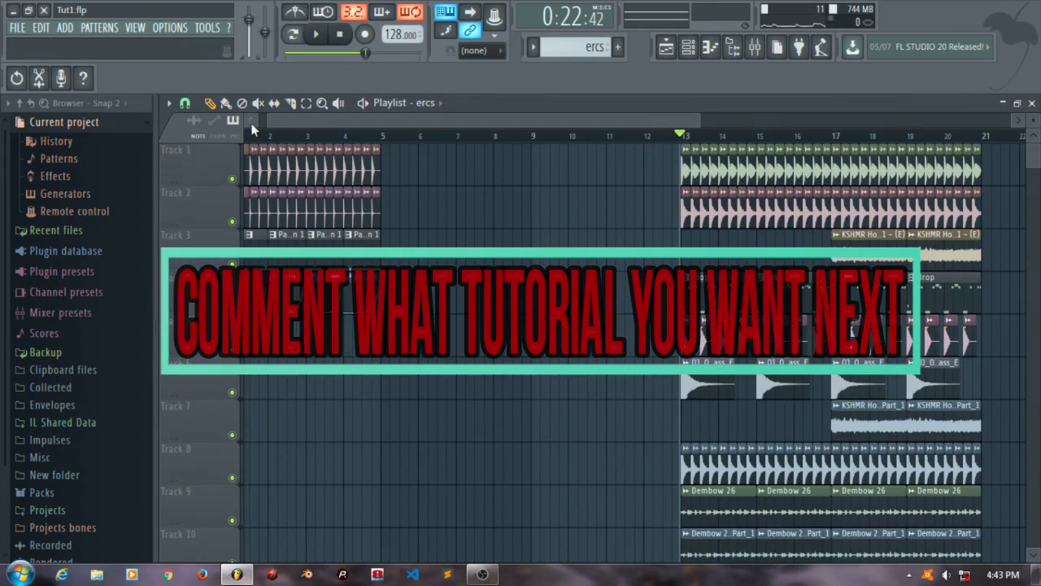
pyautogui.moveTo(302, 118); pyautogui.dragTo(290, 119)
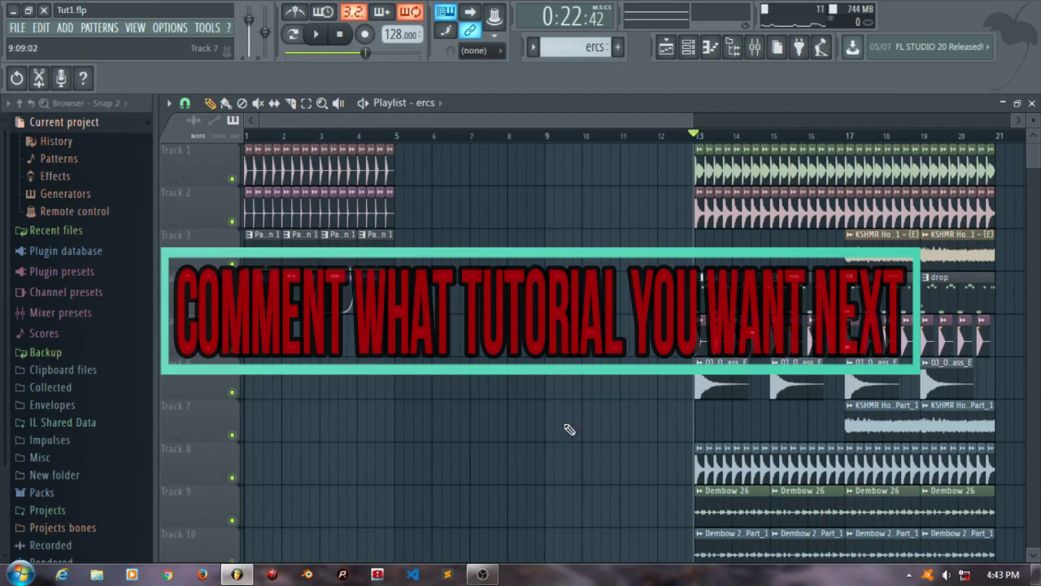
pyautogui.click(482, 575)
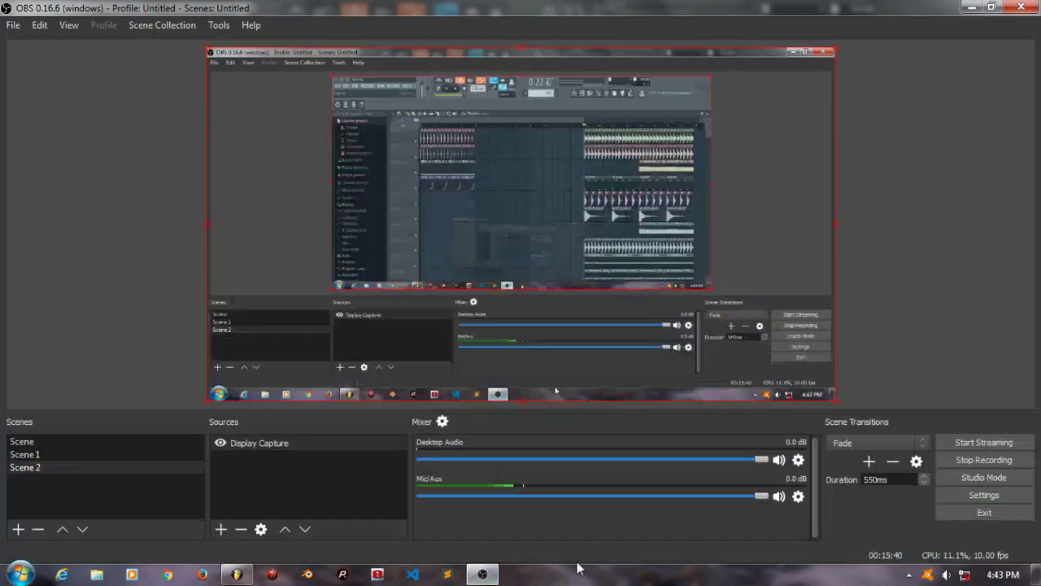